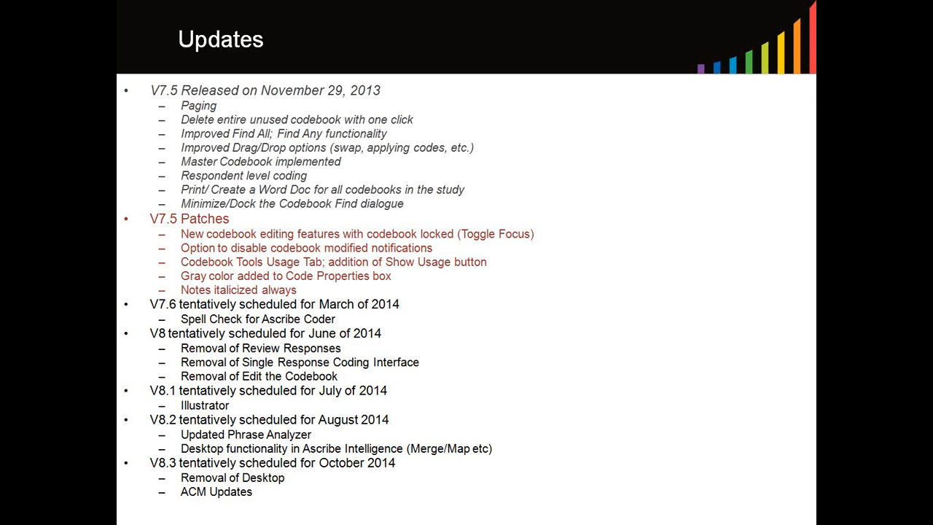
# - Switch from the slides to Ascribe in the browser and open the Supervisor list of studies
pyautogui.hotkey('alt', 'Tab')
pyautogui.press('Tab')
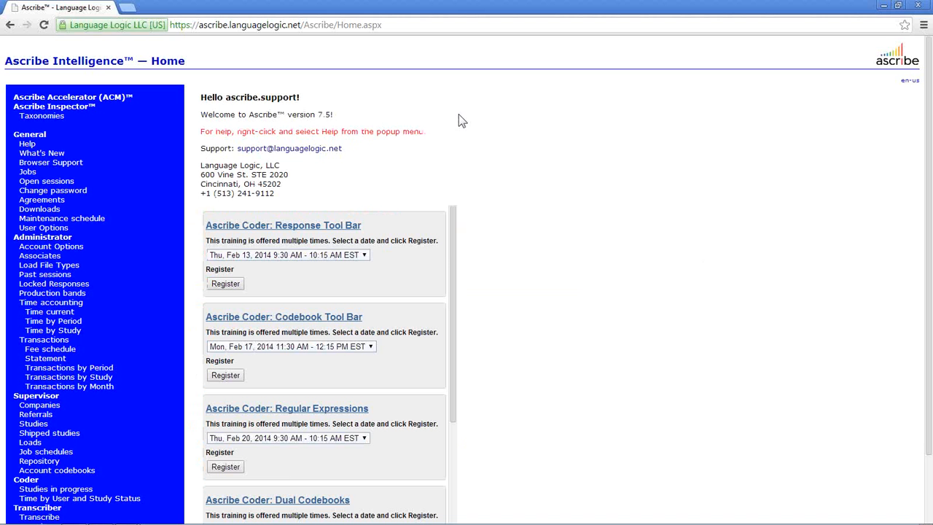
pyautogui.rightClick(450, 114)
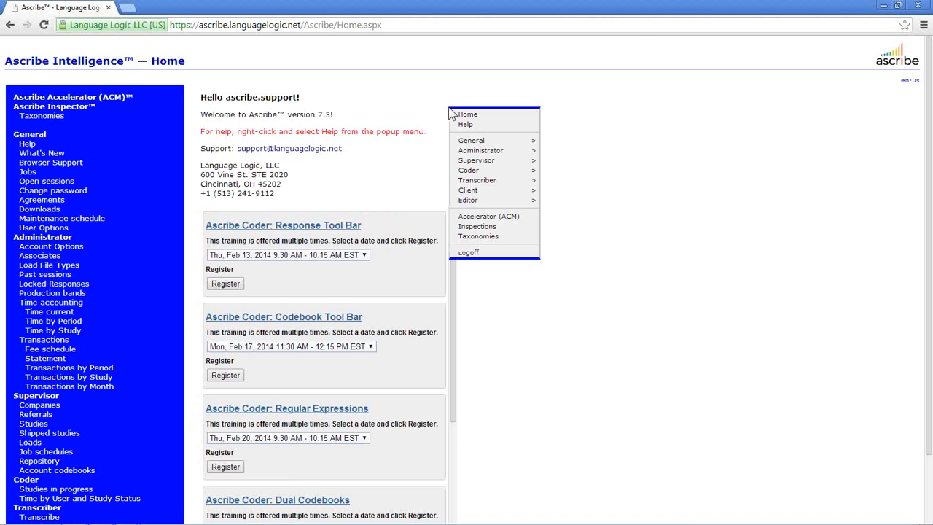
pyautogui.moveTo(504, 161)
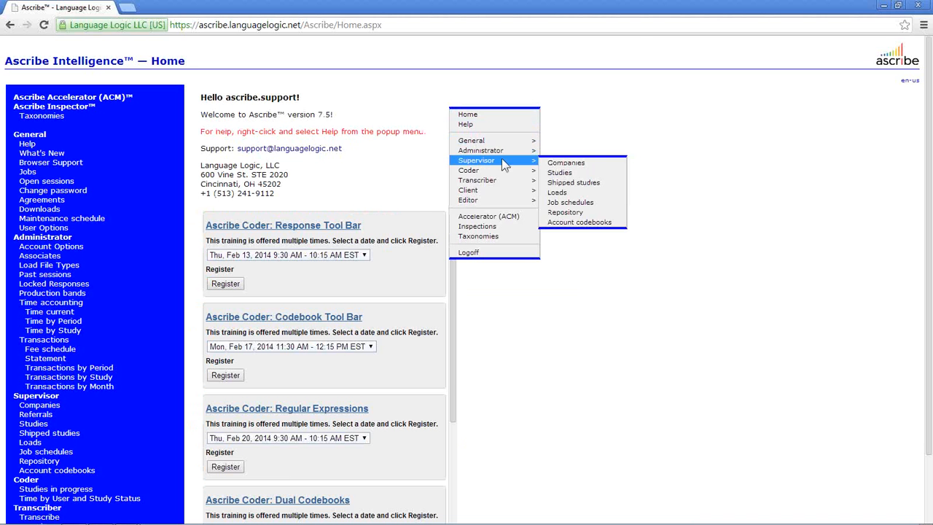
pyautogui.click(579, 173)
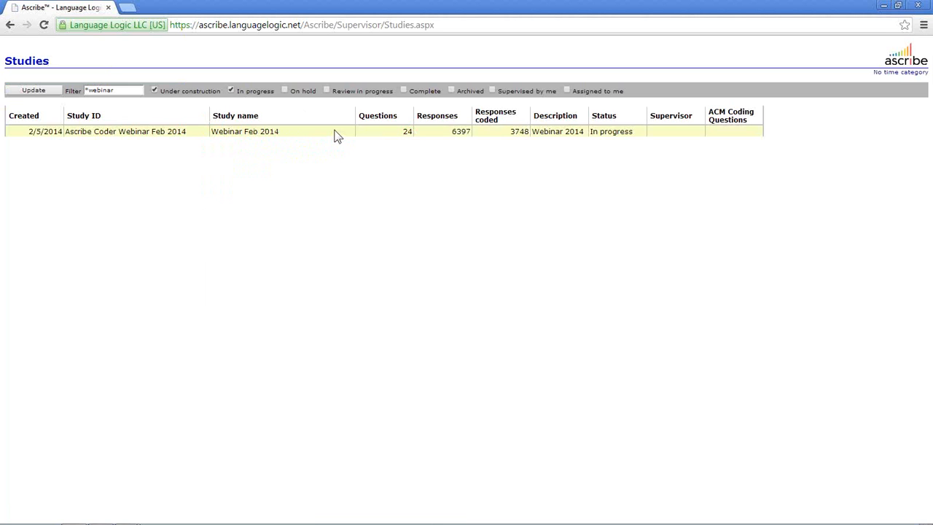
# - Open the Webinar Feb 2014 study's questions and start coding question q8, the dislikes of the Static Free product
pyautogui.rightClick(335, 132)
pyautogui.click(348, 135)
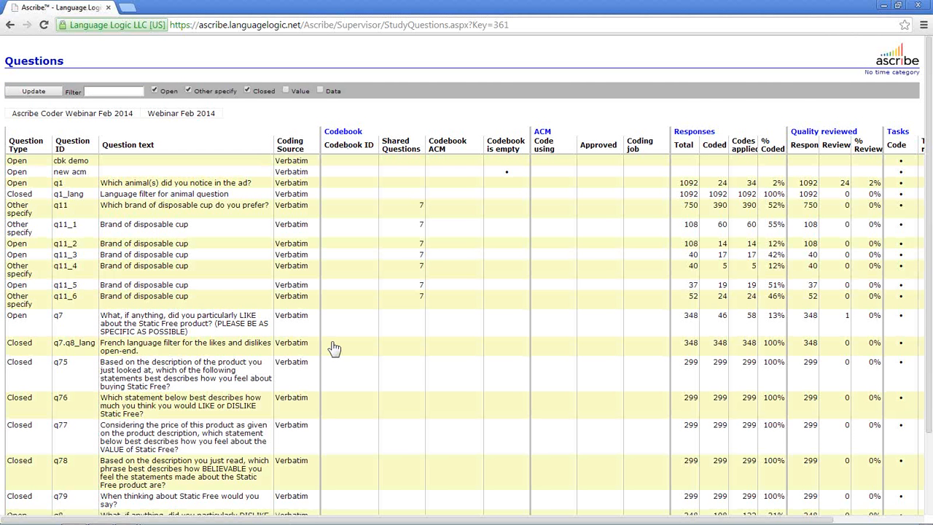
pyautogui.scroll(-2, 334, 349)
pyautogui.rightClick(342, 427)
pyautogui.click(404, 398)
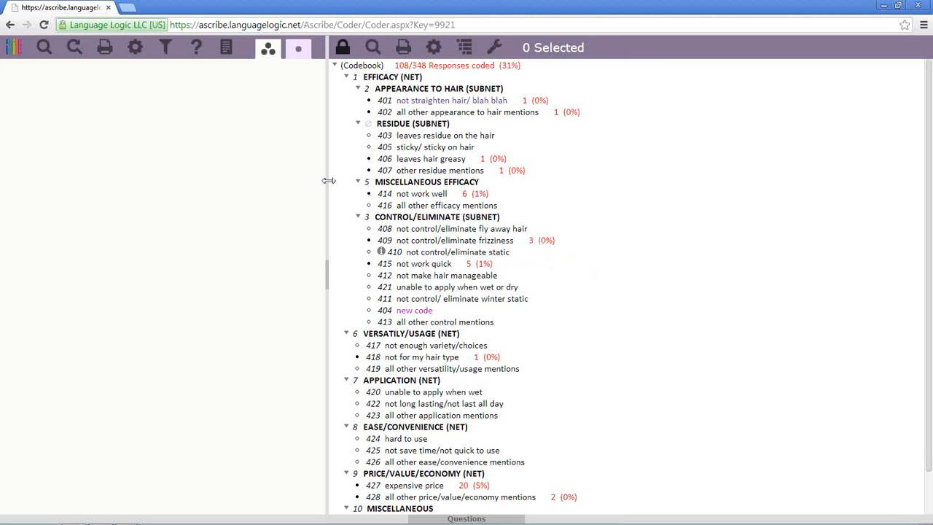
# - Widen the responses pane to about a third of the window, and collapse and restore it
pyautogui.moveTo(93, 159); pyautogui.dragTo(329, 172)
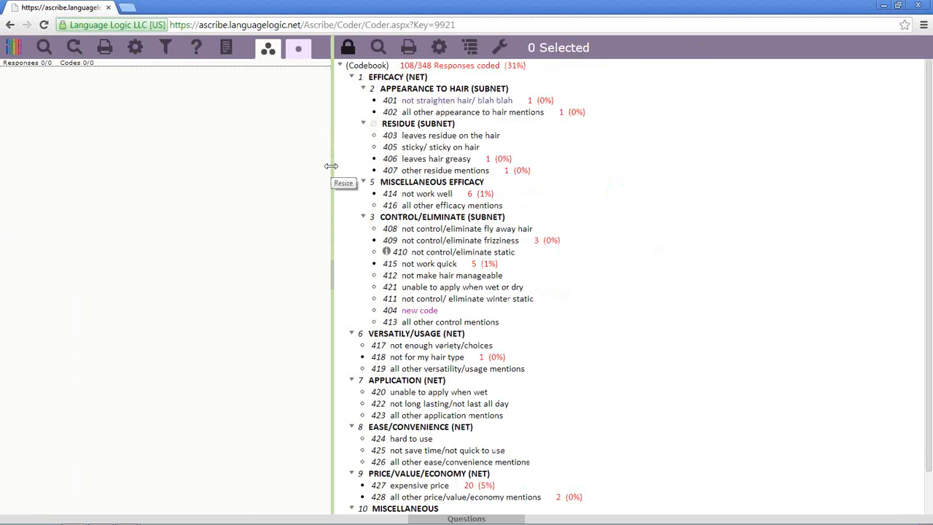
pyautogui.moveTo(332, 275); pyautogui.dragTo(331, 270)
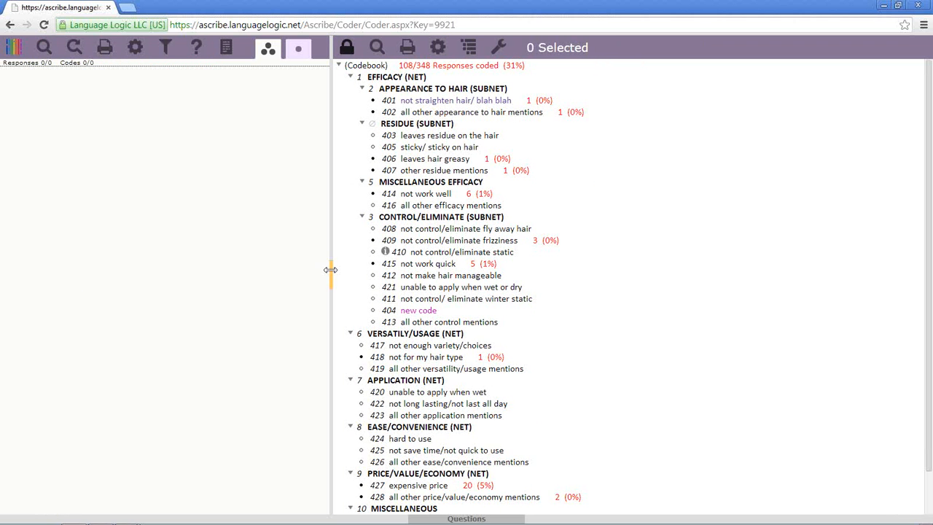
pyautogui.click(330, 270)
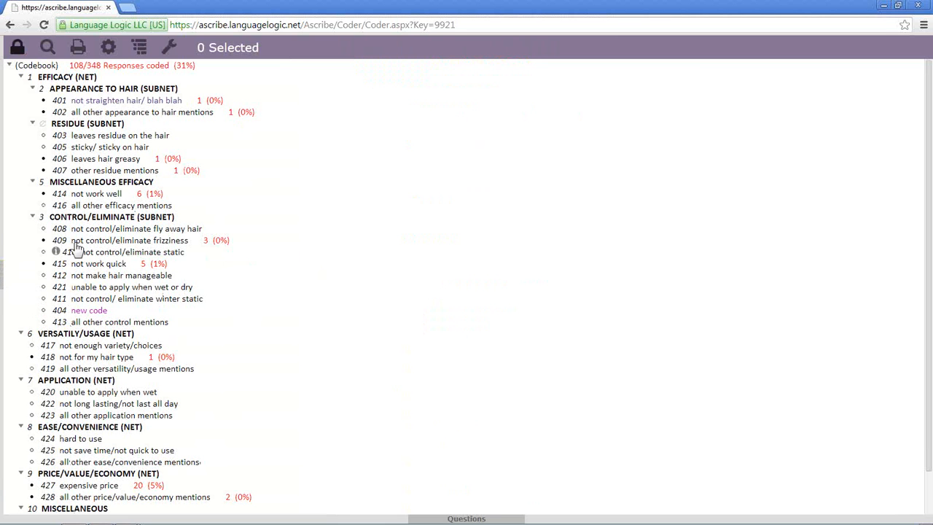
pyautogui.click(3, 281)
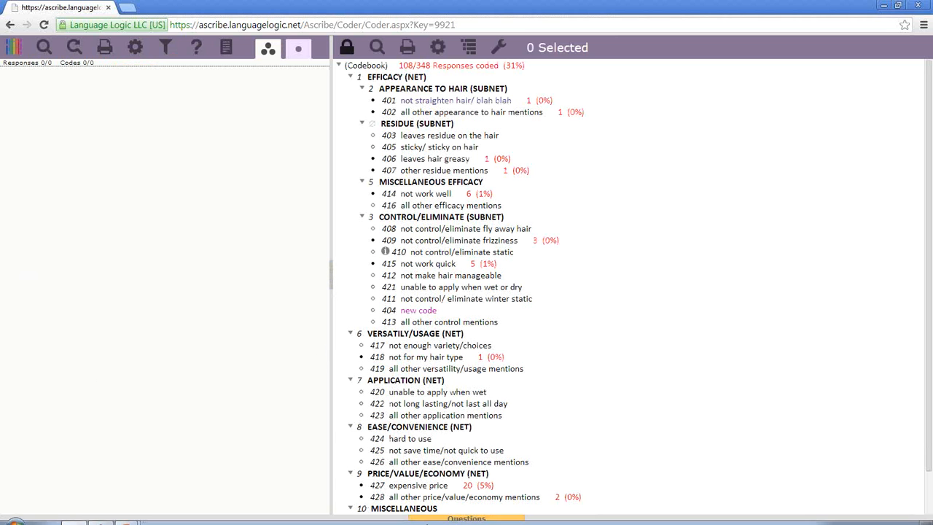
# - Select code 424 and expand the Questions pane, adjust its height and collapse it again
pyautogui.click(580, 436)
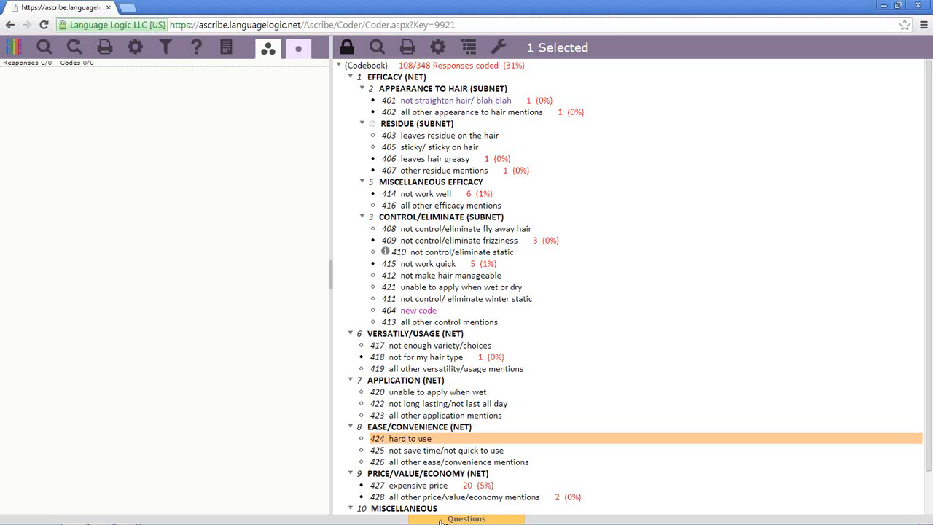
pyautogui.click(414, 519)
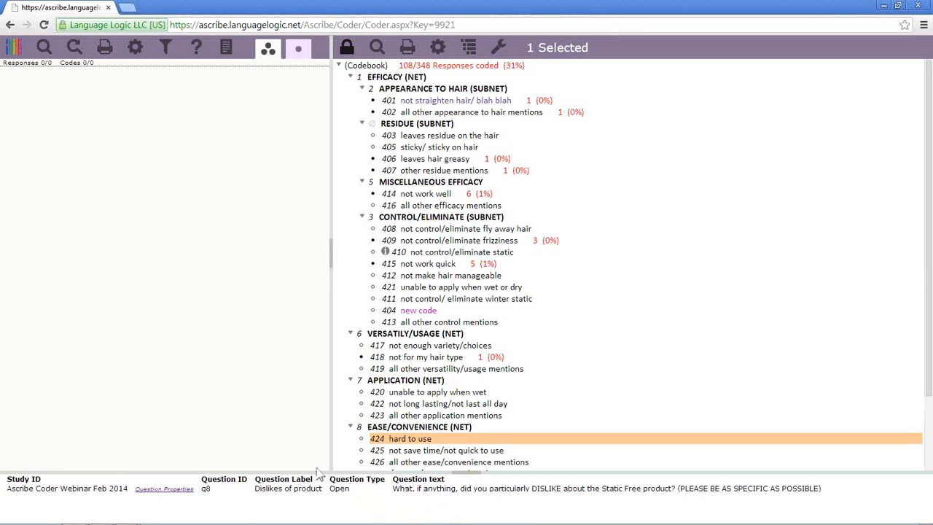
pyautogui.moveTo(288, 497); pyautogui.dragTo(287, 499)
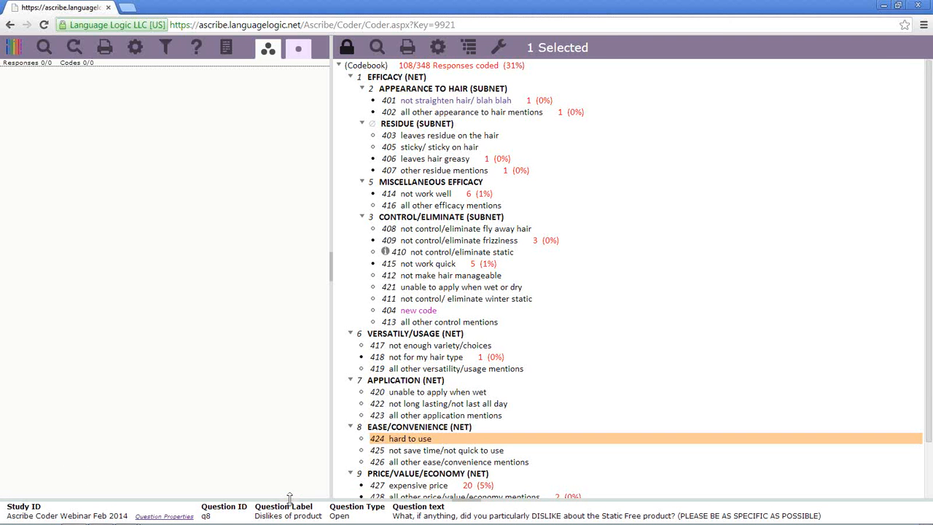
pyautogui.moveTo(282, 500); pyautogui.dragTo(281, 379)
pyautogui.moveTo(269, 467); pyautogui.dragTo(270, 498)
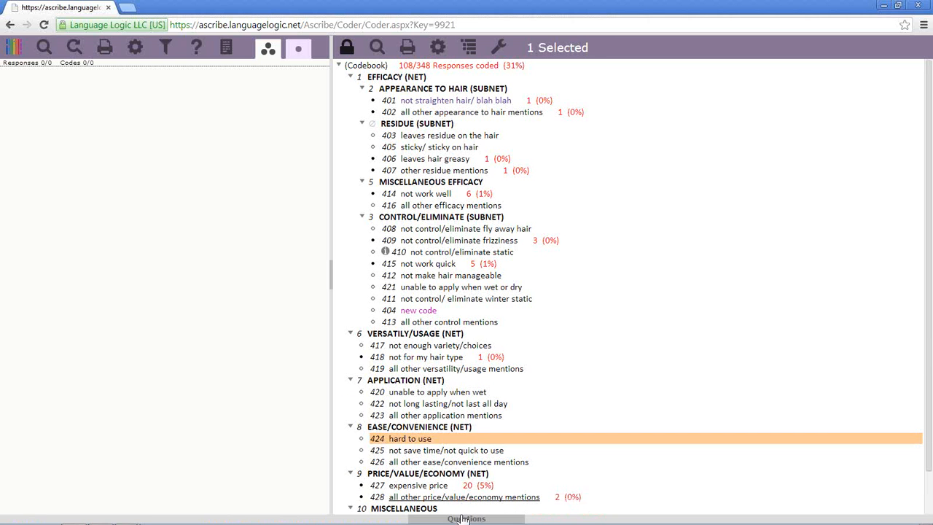
pyautogui.moveTo(461, 521)
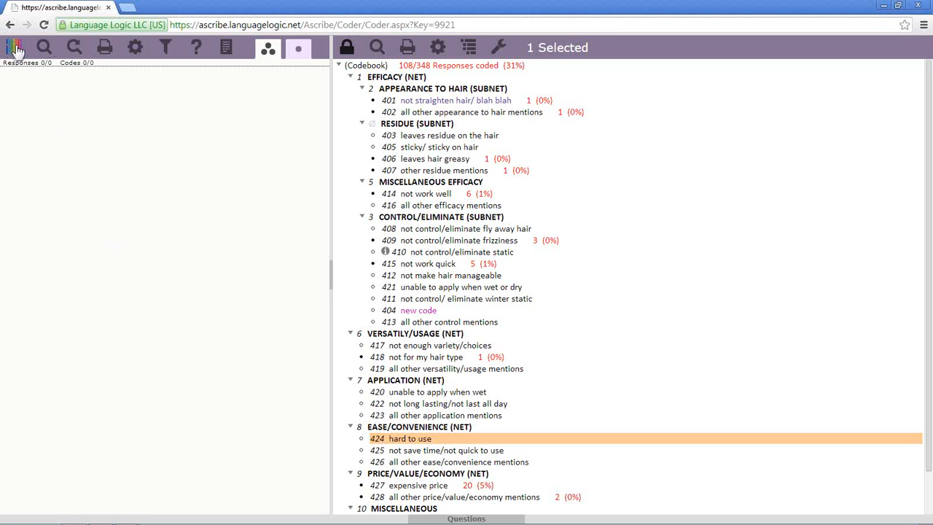
pyautogui.rightClick(644, 134)
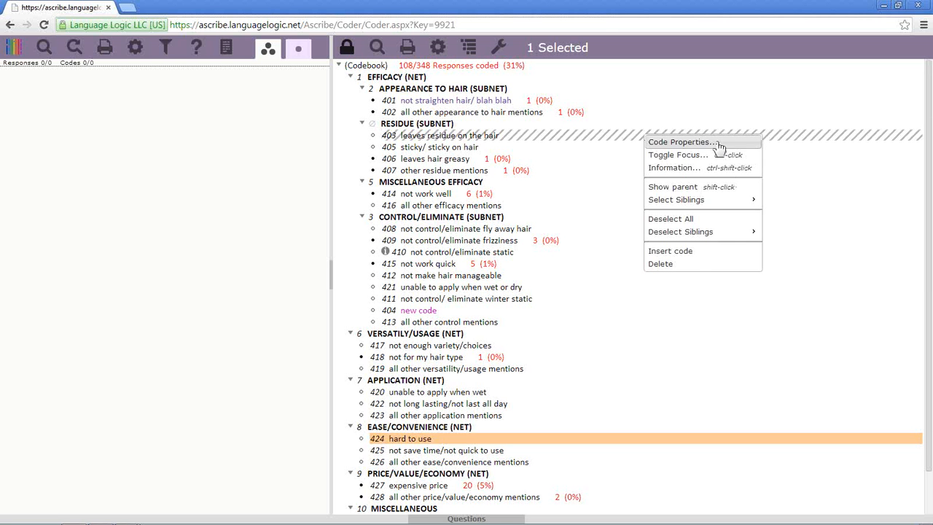
pyautogui.click(588, 137)
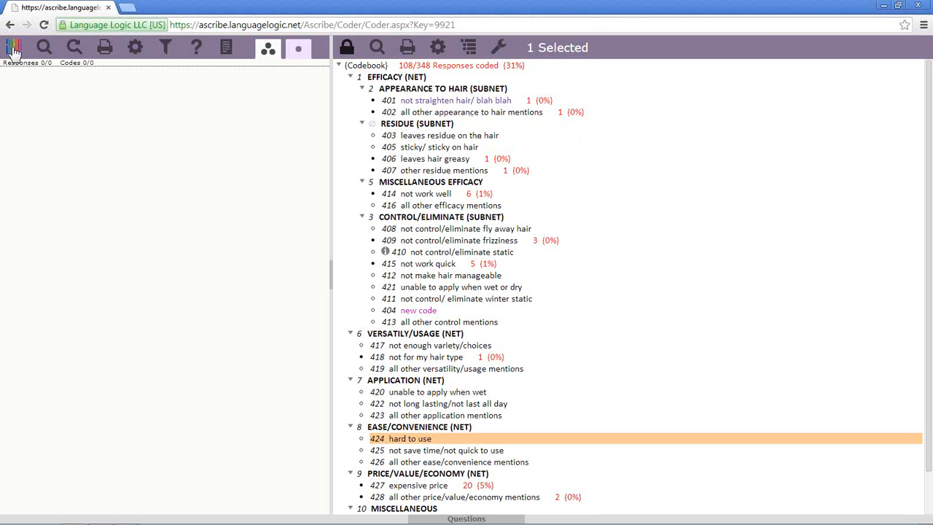
pyautogui.click(13, 49)
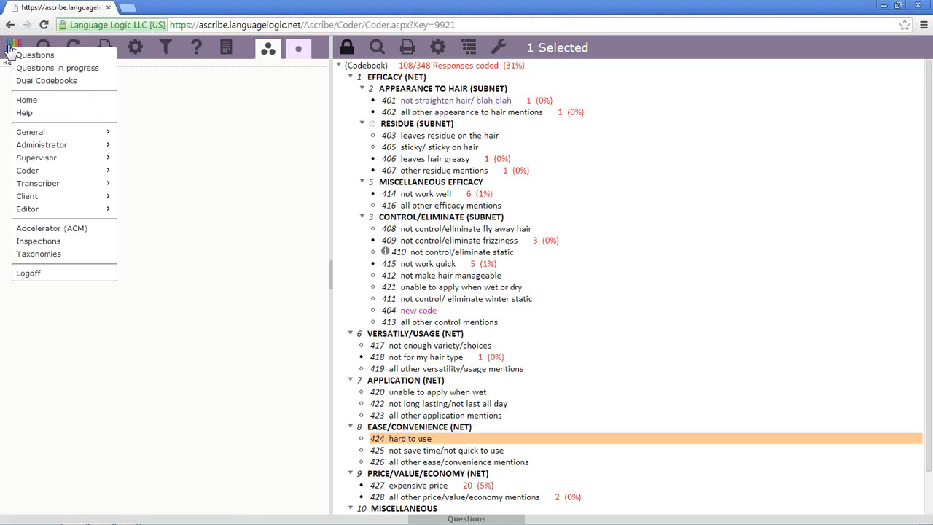
pyautogui.click(10, 48)
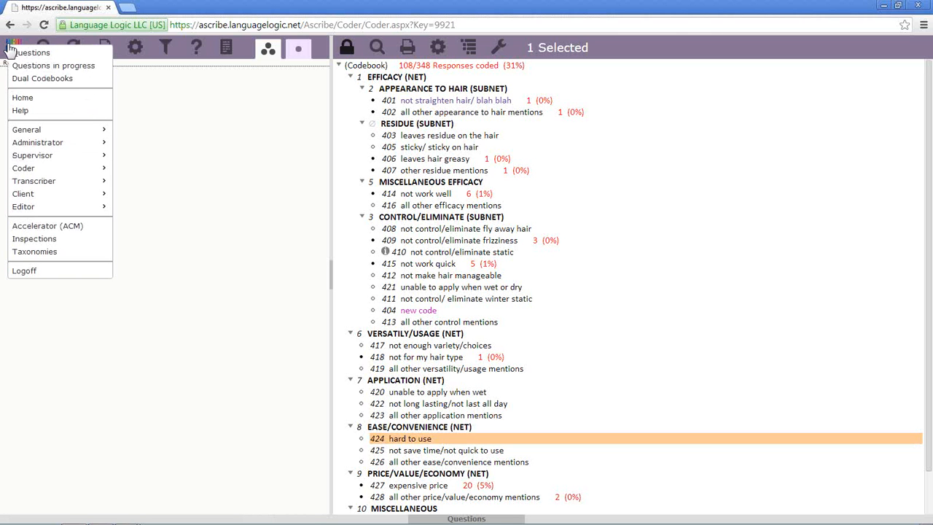
pyautogui.click(8, 45)
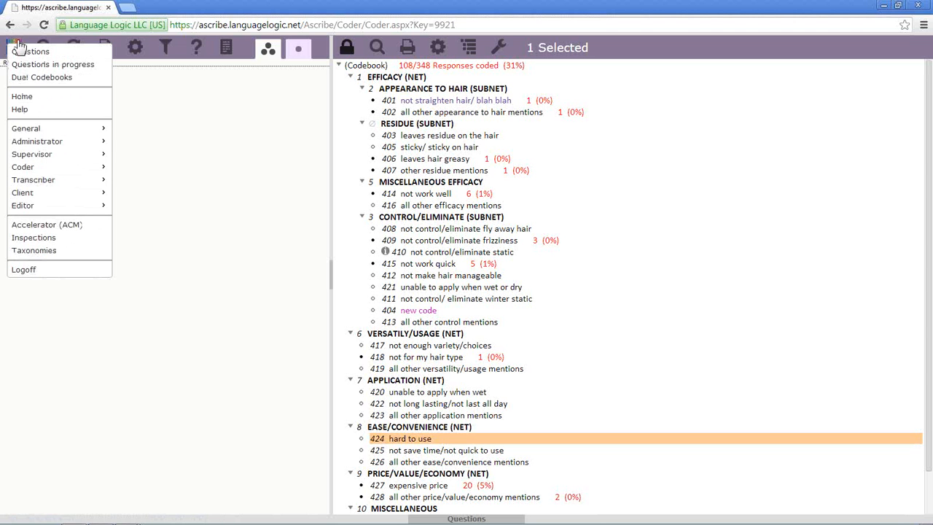
pyautogui.click(167, 99)
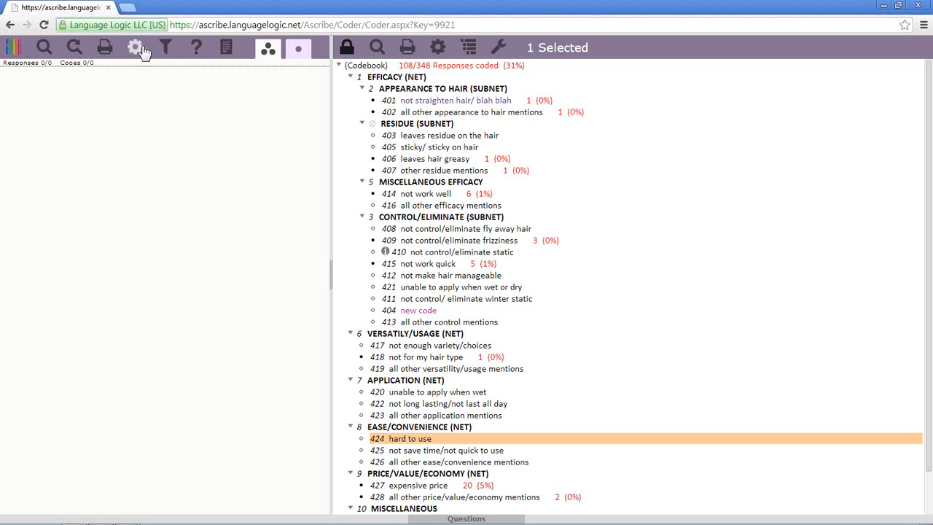
# - Switch to single-respondent coding and back to coding multiple responses, and deselect code 424
pyautogui.click(269, 53)
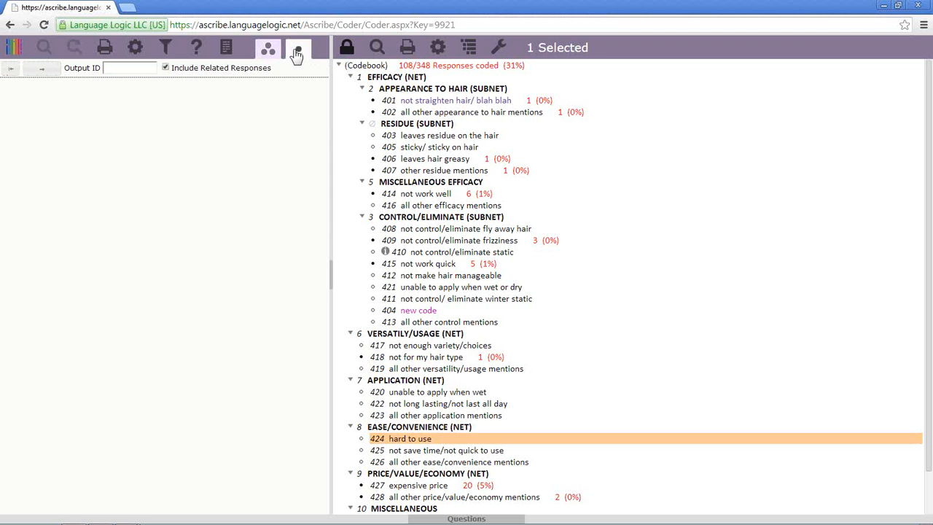
pyautogui.click(266, 56)
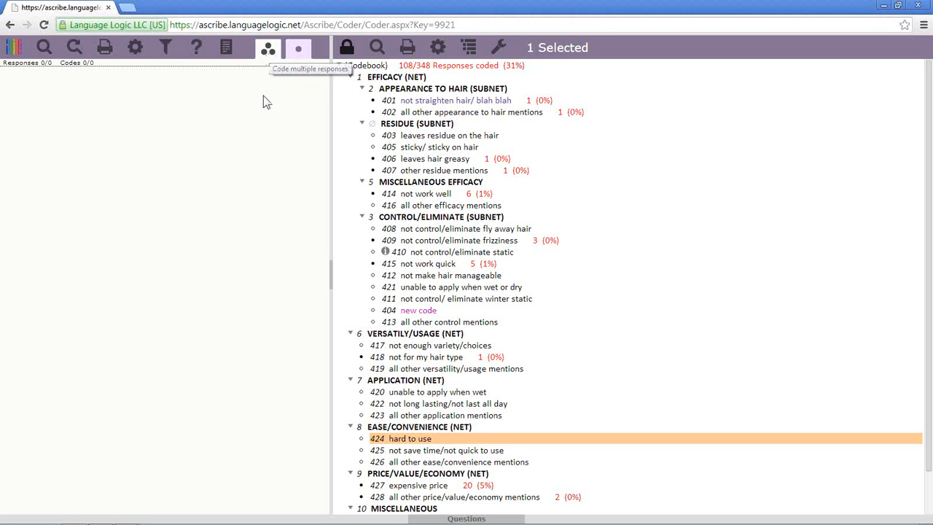
pyautogui.click(269, 51)
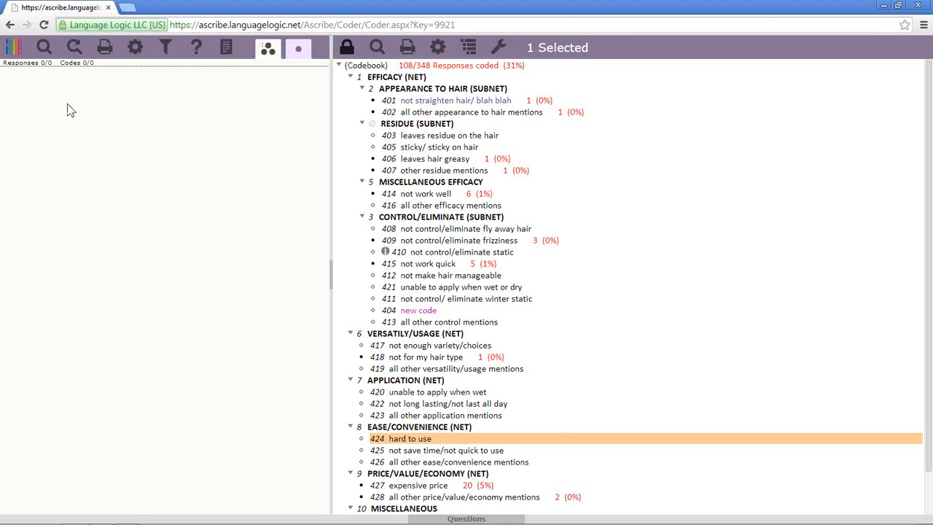
pyautogui.click(547, 440)
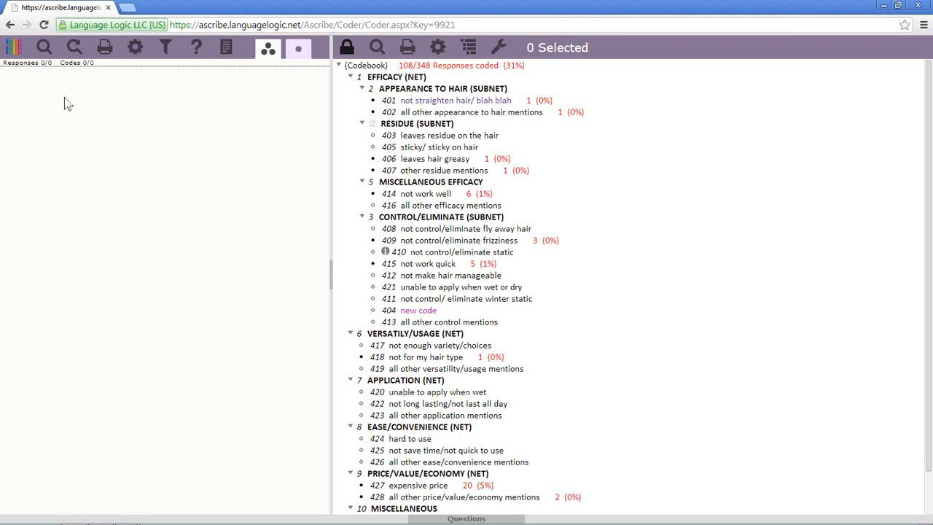
# - Open the response search dialog, make it slightly taller and place it over the responses pane
pyautogui.click(44, 49)
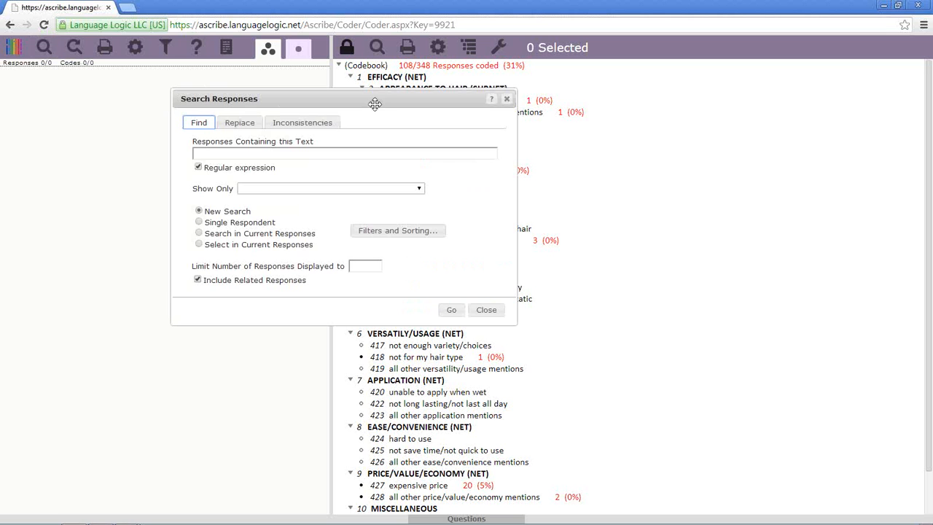
pyautogui.moveTo(364, 100); pyautogui.dragTo(279, 159)
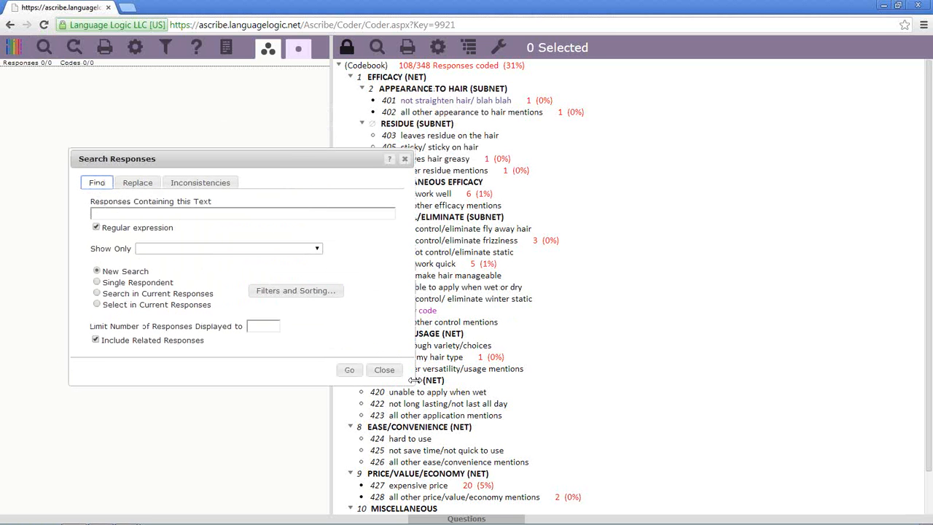
pyautogui.moveTo(412, 385); pyautogui.dragTo(403, 411)
pyautogui.moveTo(96, 158); pyautogui.dragTo(73, 102)
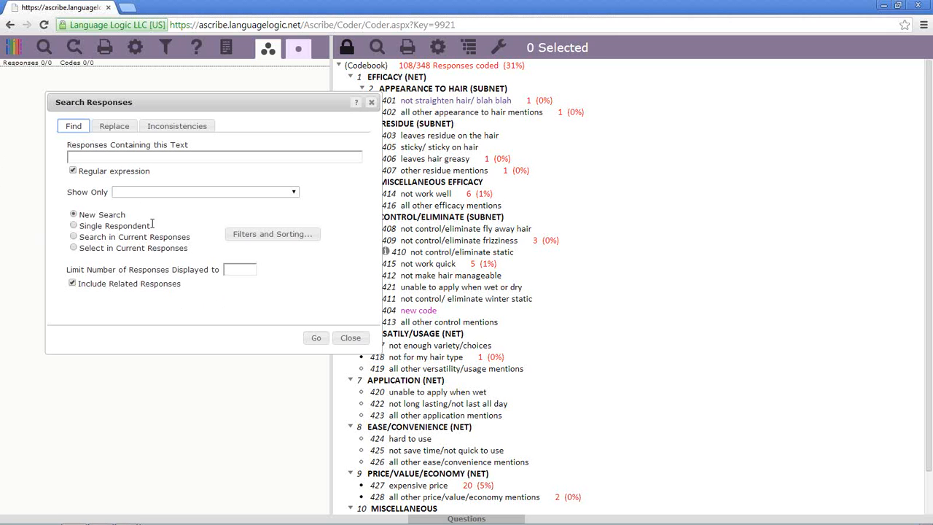
# - Run a new search for all responses with blank text and Show Only filters, excluding related responses
pyautogui.click(80, 160)
pyautogui.click(102, 156)
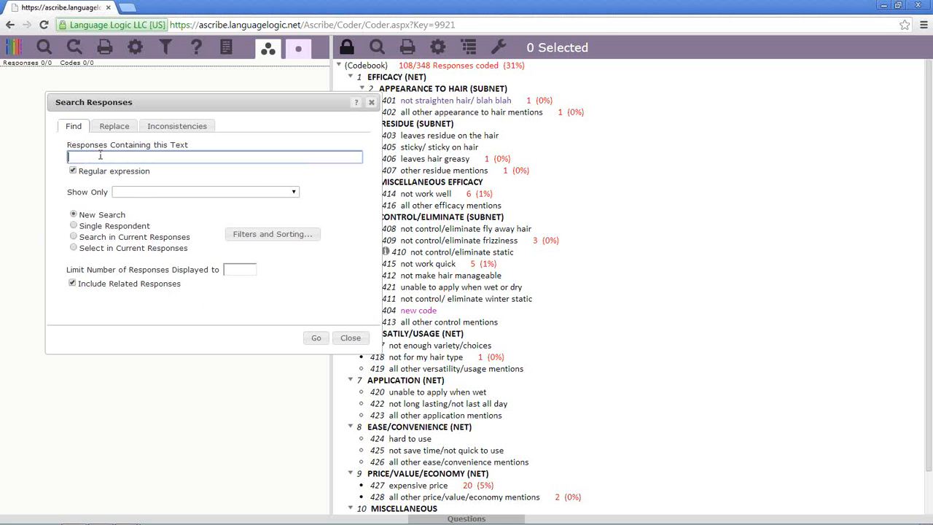
pyautogui.click(129, 192)
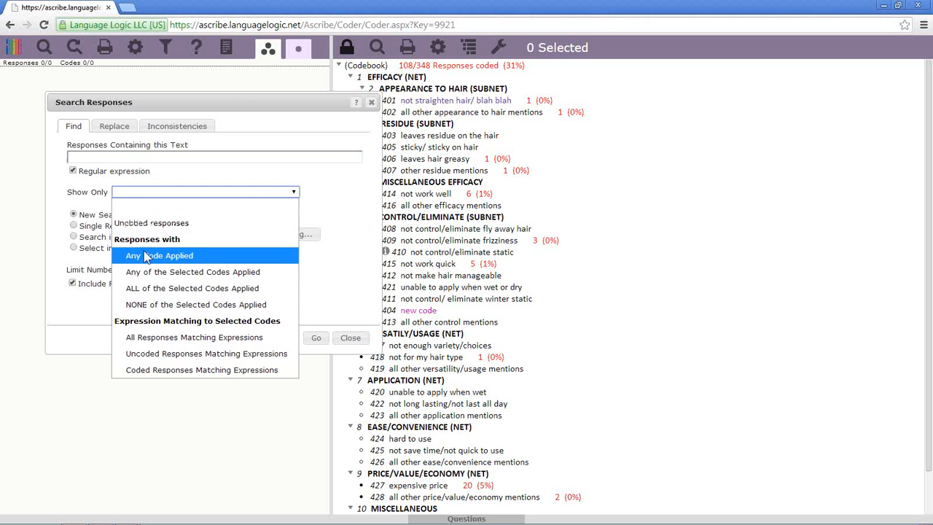
pyautogui.click(145, 208)
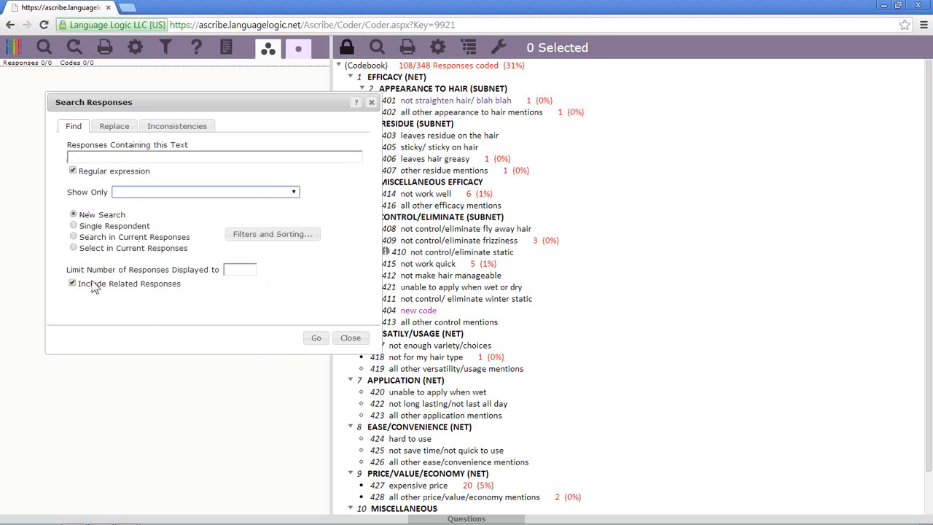
pyautogui.click(74, 285)
pyautogui.click(313, 340)
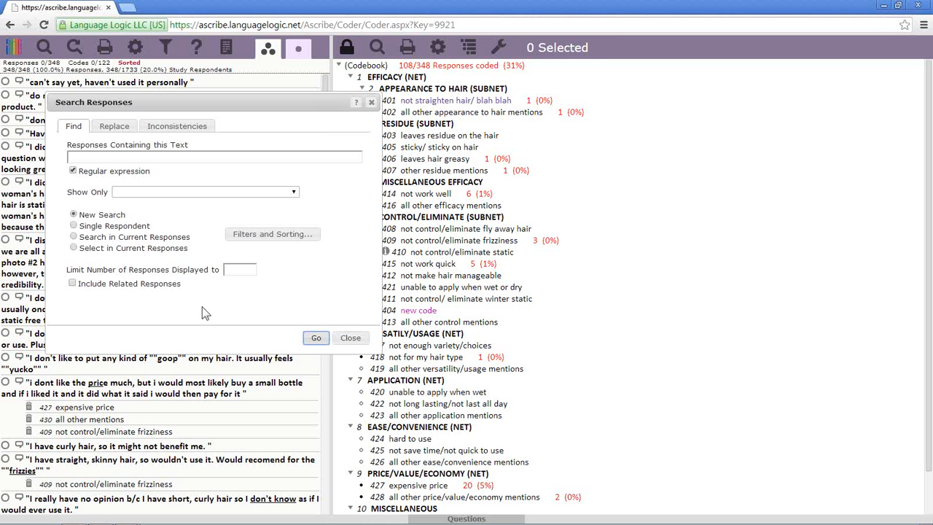
# - Disable regular expression matching for the response search, re-enable it and activate the empty search text field
pyautogui.click(294, 193)
pyautogui.click(294, 192)
pyautogui.click(73, 171)
pyautogui.click(87, 157)
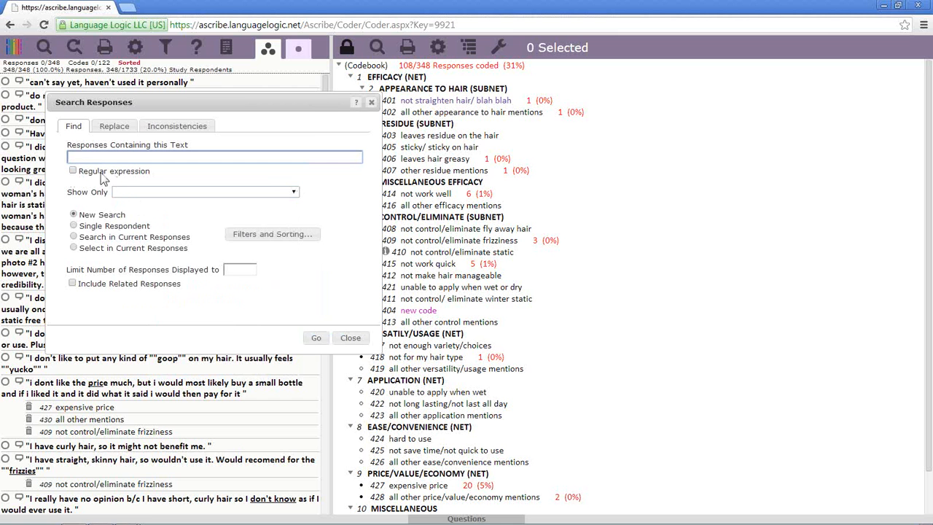
pyautogui.click(73, 170)
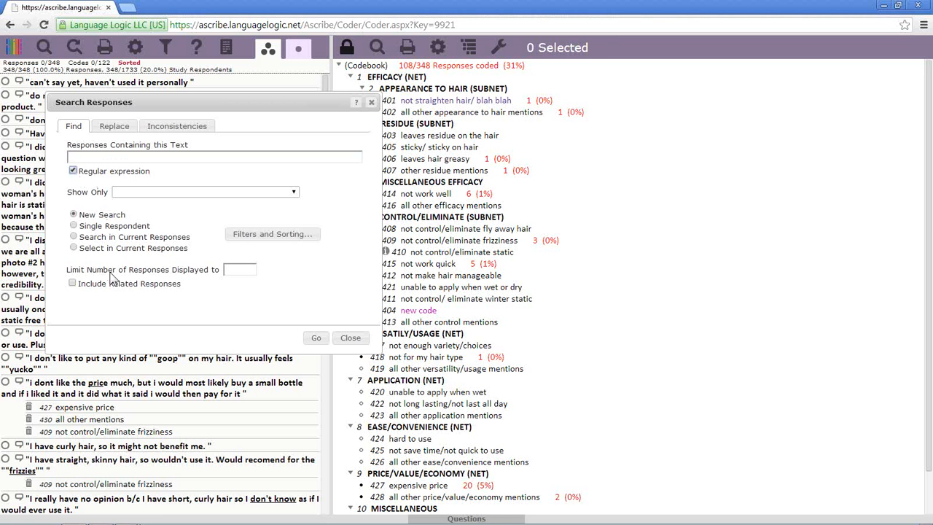
pyautogui.click(100, 156)
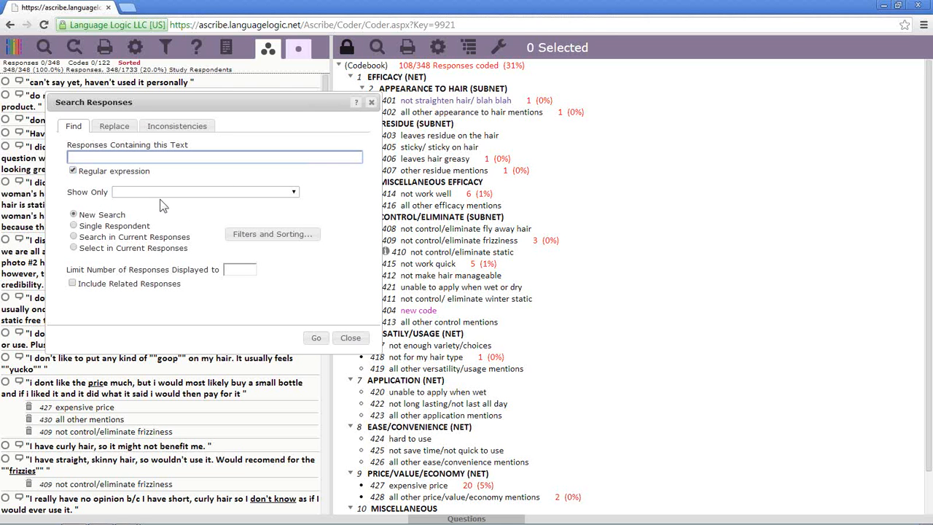
# - Enter the regular expression dry|friz|<wint>> as the response search text
pyautogui.write('dry|friz')
pyautogui.doubleClick(81, 157)
pyautogui.click(101, 157)
pyautogui.write('|c')
pyautogui.write('wint')
pyautogui.write('>>')
pyautogui.moveTo(139, 158); pyautogui.dragTo(67, 158)
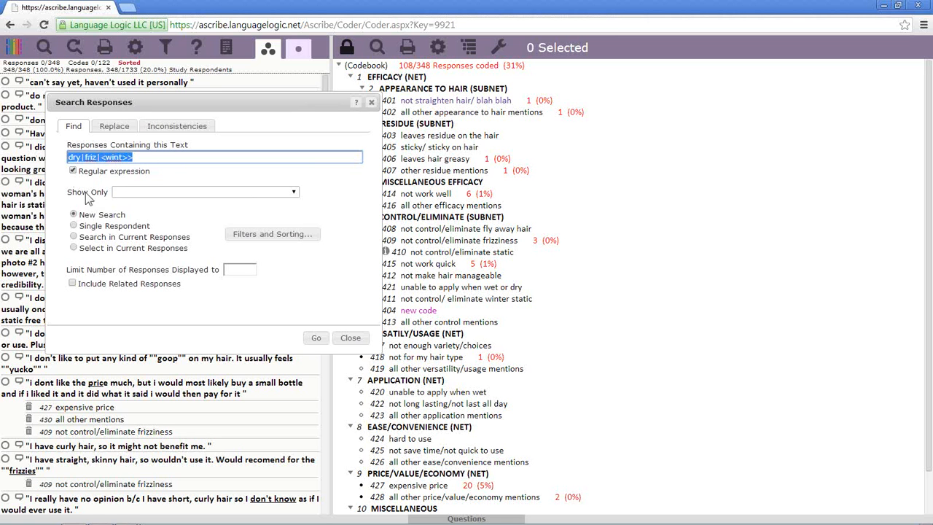
pyautogui.moveTo(146, 159); pyautogui.dragTo(45, 158)
pyautogui.click(185, 171)
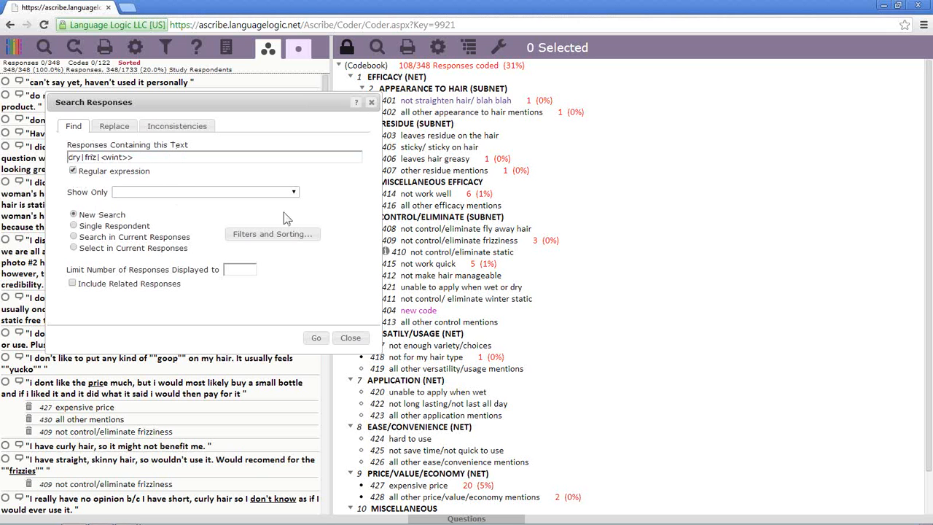
# - Limit the regular expression search to uncoded responses and run it
pyautogui.click(296, 195)
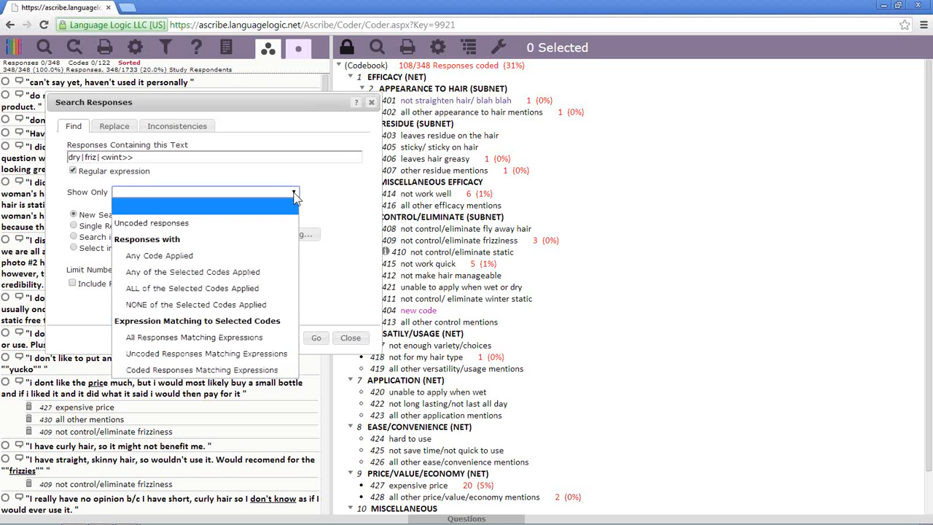
pyautogui.click(296, 196)
pyautogui.click(295, 195)
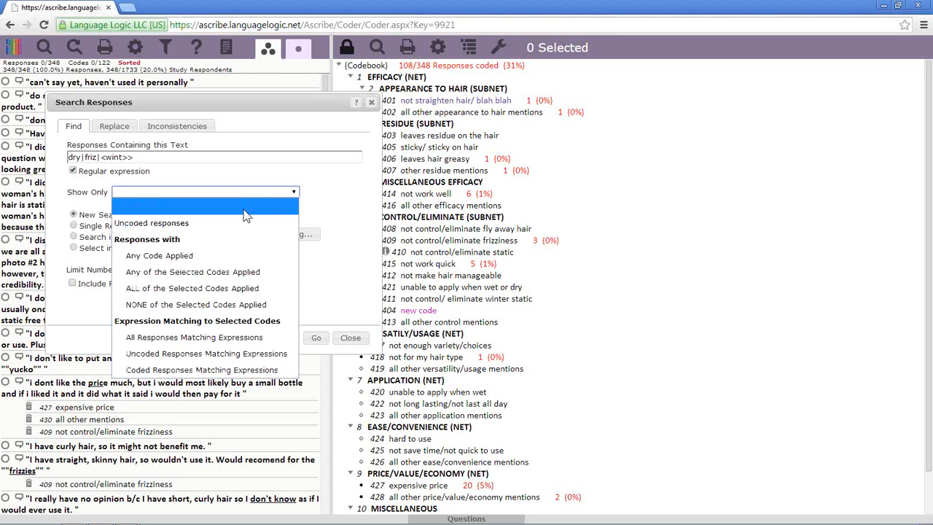
pyautogui.click(133, 226)
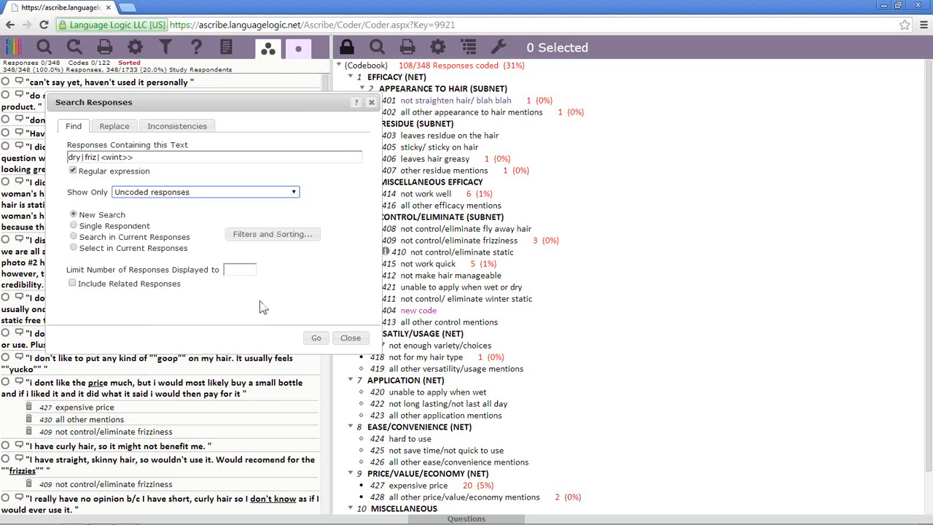
pyautogui.click(296, 193)
pyautogui.click(296, 193)
pyautogui.click(316, 340)
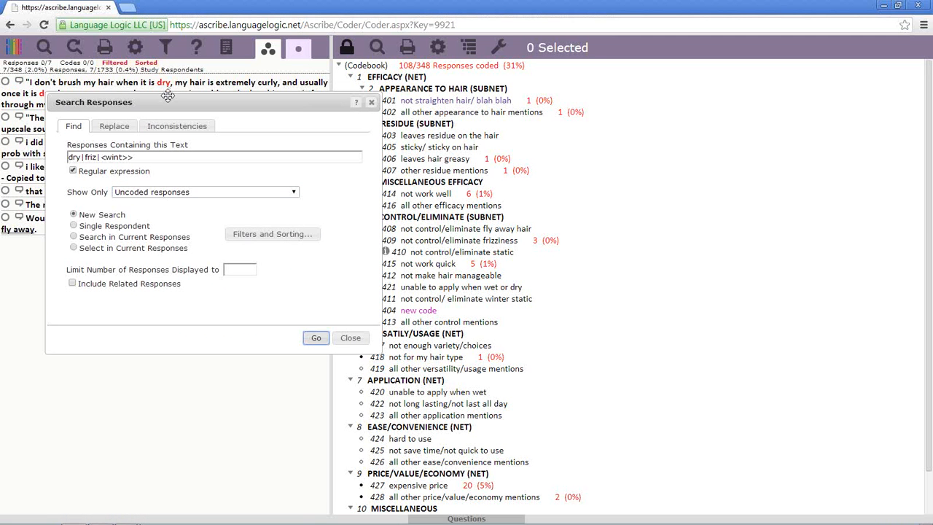
# - Move the search dialog lower to uncover the responses and rerun the search for matches with any code applied
pyautogui.moveTo(165, 106); pyautogui.dragTo(176, 209)
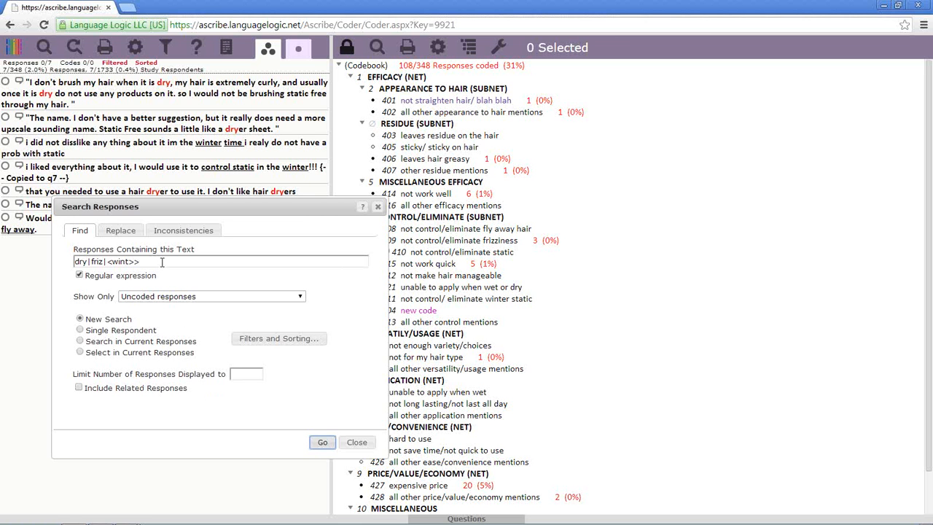
pyautogui.click(299, 298)
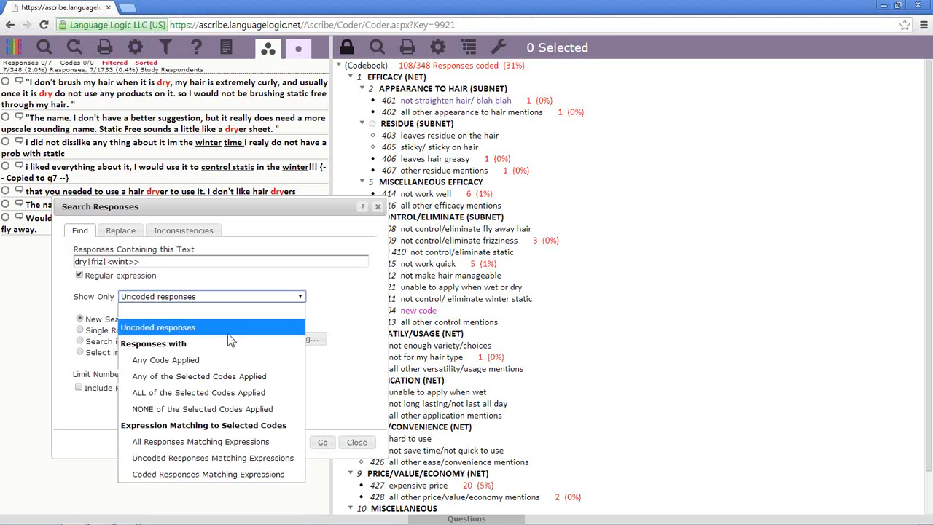
pyautogui.click(213, 359)
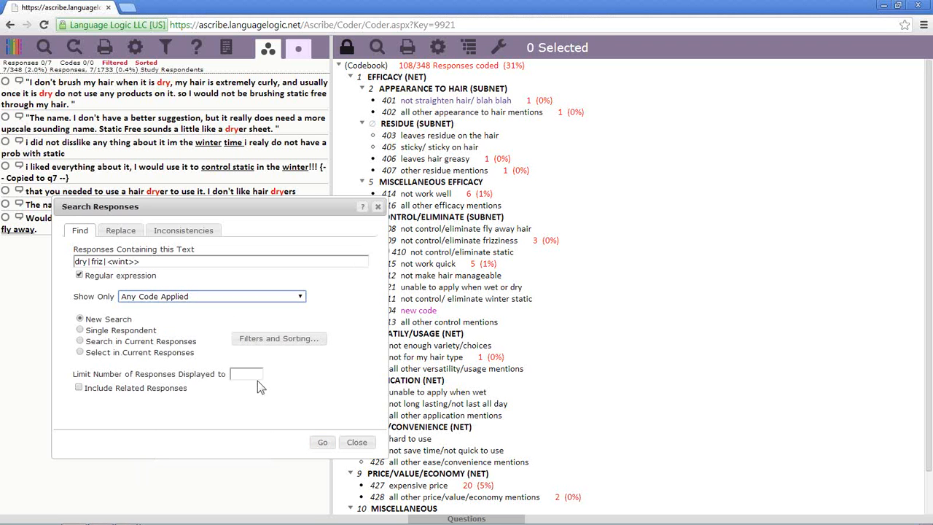
pyautogui.click(321, 442)
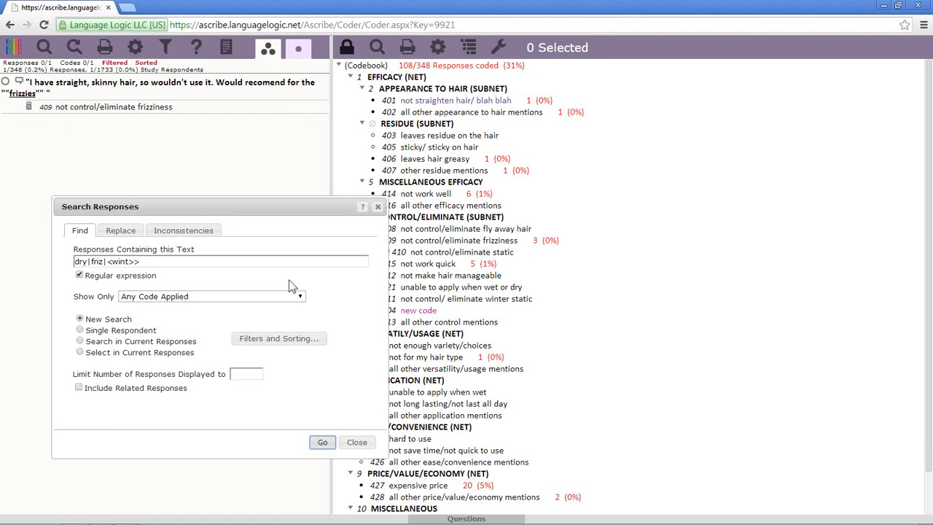
# - Clear the regular expression from the response search text
pyautogui.click(303, 296)
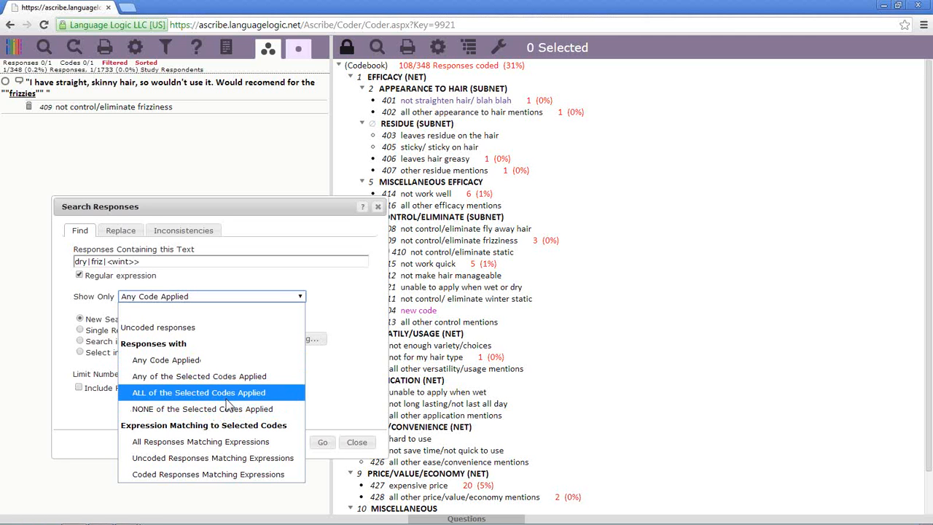
pyautogui.click(155, 262)
pyautogui.moveTo(153, 262); pyautogui.dragTo(68, 266)
pyautogui.press('BackSpace')
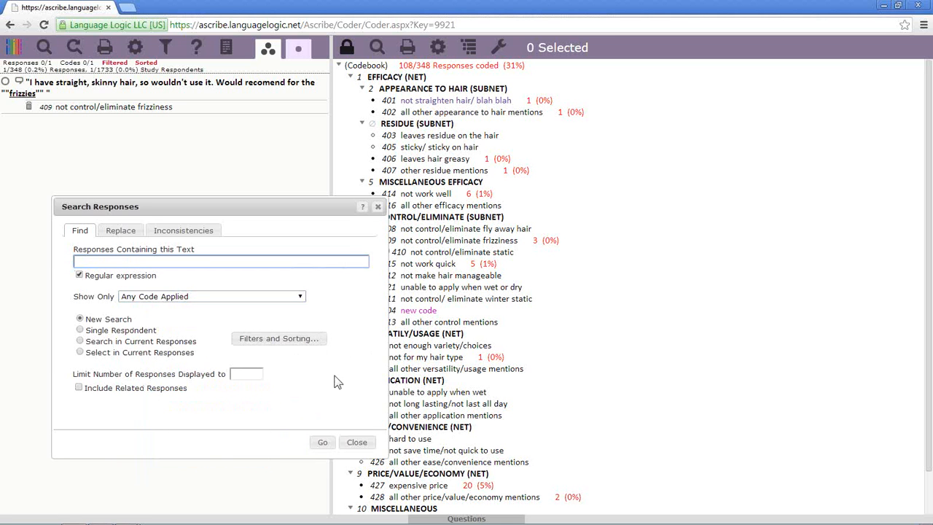
# - Select code 415 (not work quick) in the codebook and search for responses with any of the selected codes applied
pyautogui.click(532, 266)
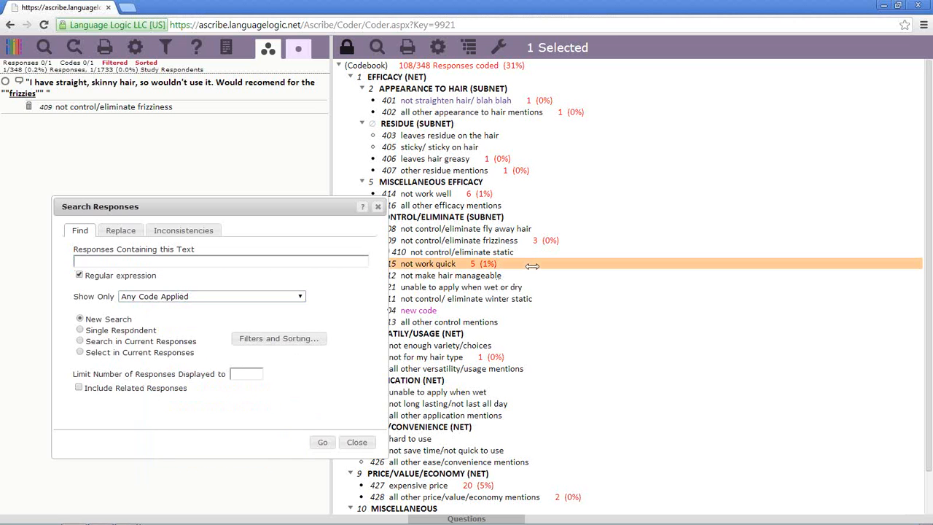
pyautogui.click(302, 297)
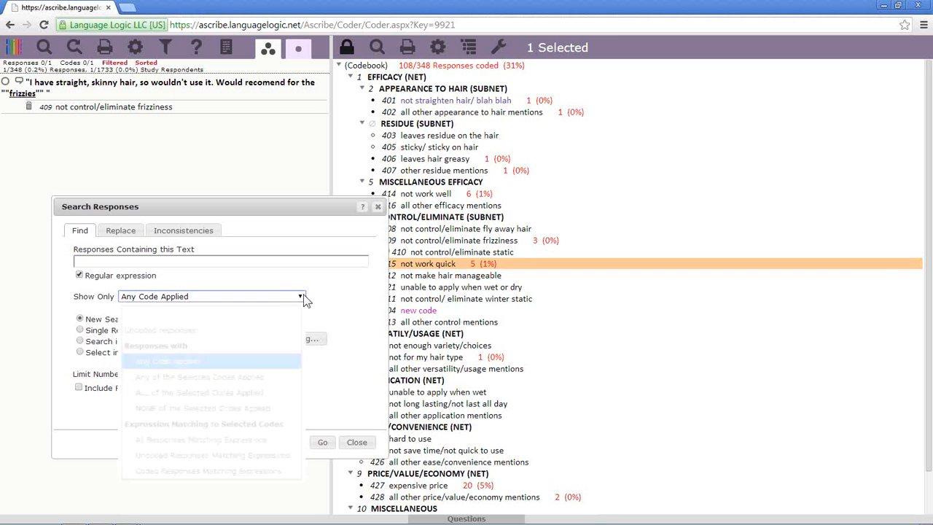
pyautogui.click(207, 382)
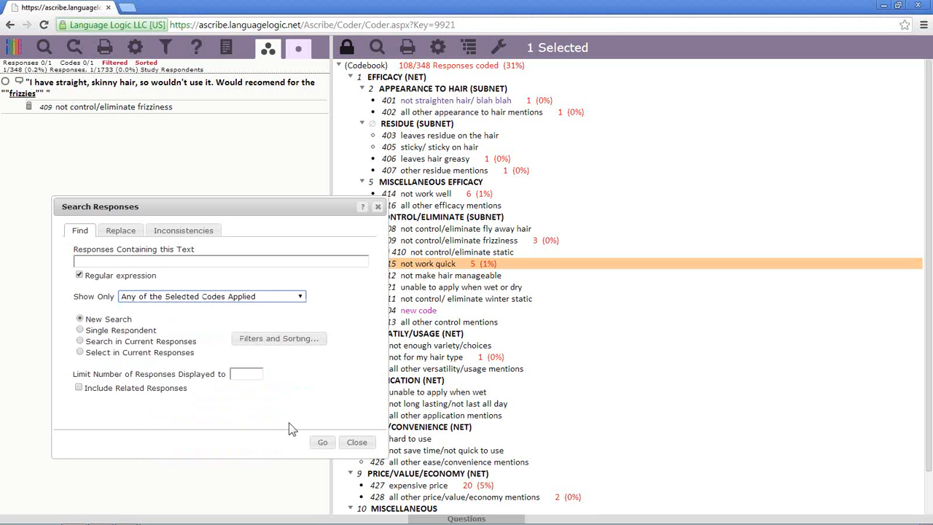
pyautogui.click(323, 444)
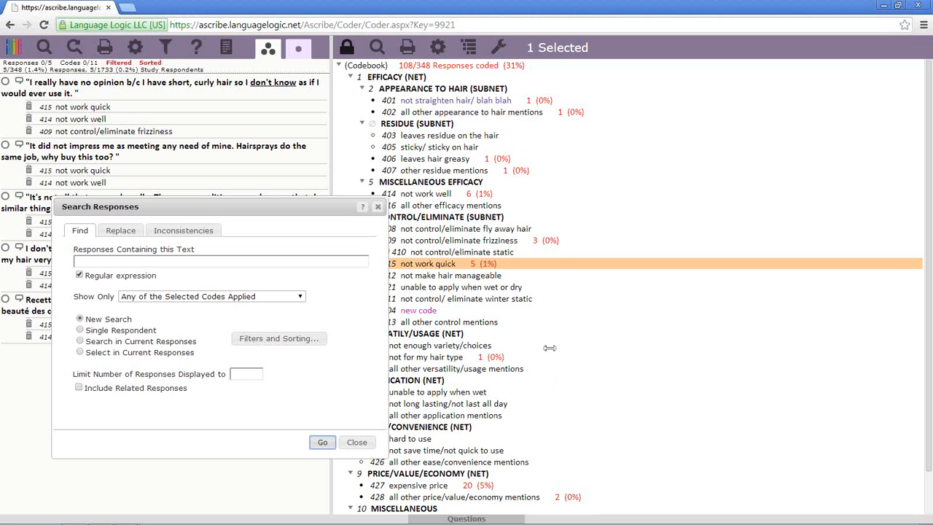
# - Add code 414 (not work well) to the selection and rerun the search for any of the selected codes
pyautogui.keyDown('ctrl'); pyautogui.click(509, 193); pyautogui.keyUp('ctrl')
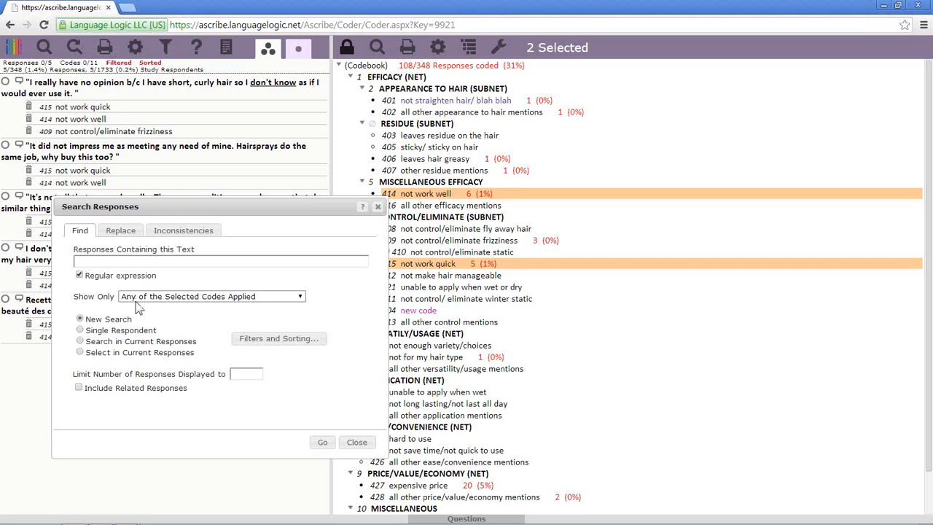
pyautogui.click(323, 443)
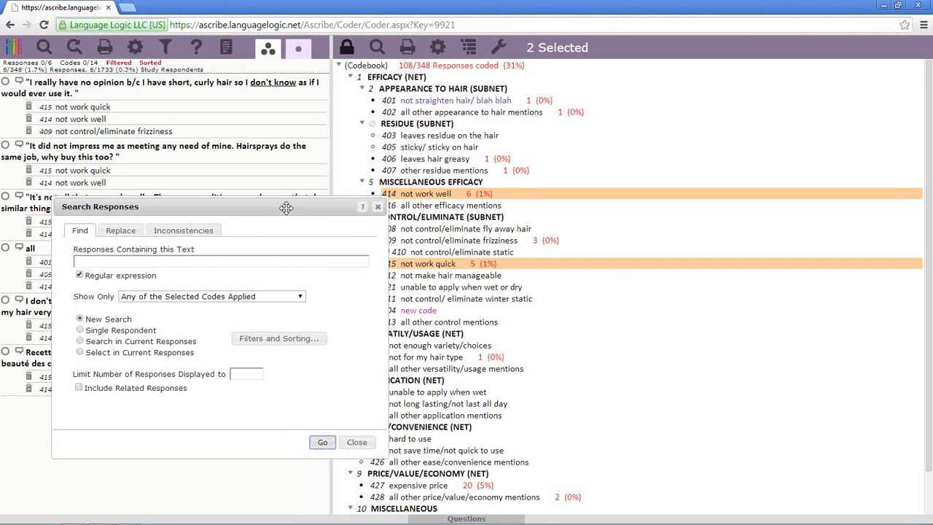
# - Move the search dialog over the codebook pane and search for responses with ALL of the selected codes applied
pyautogui.moveTo(285, 208); pyautogui.dragTo(856, 145)
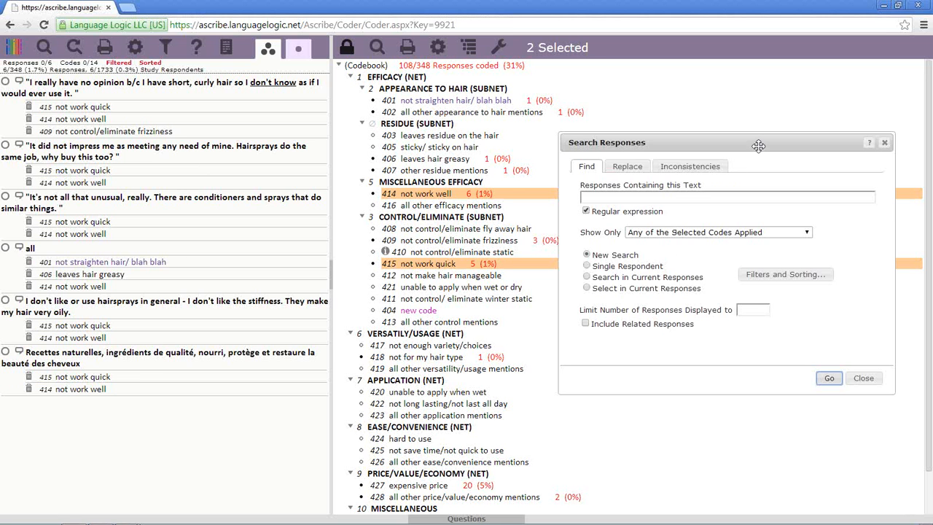
pyautogui.moveTo(744, 145); pyautogui.dragTo(613, 109)
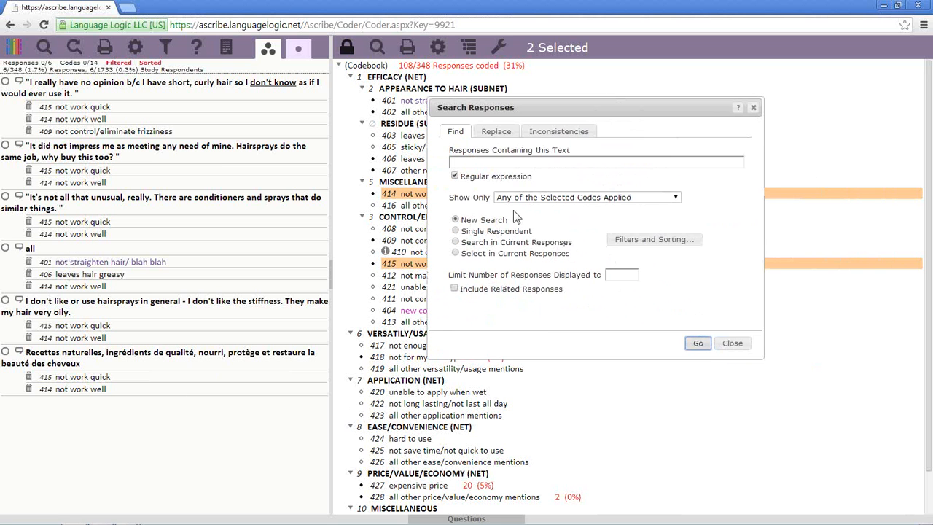
pyautogui.click(675, 199)
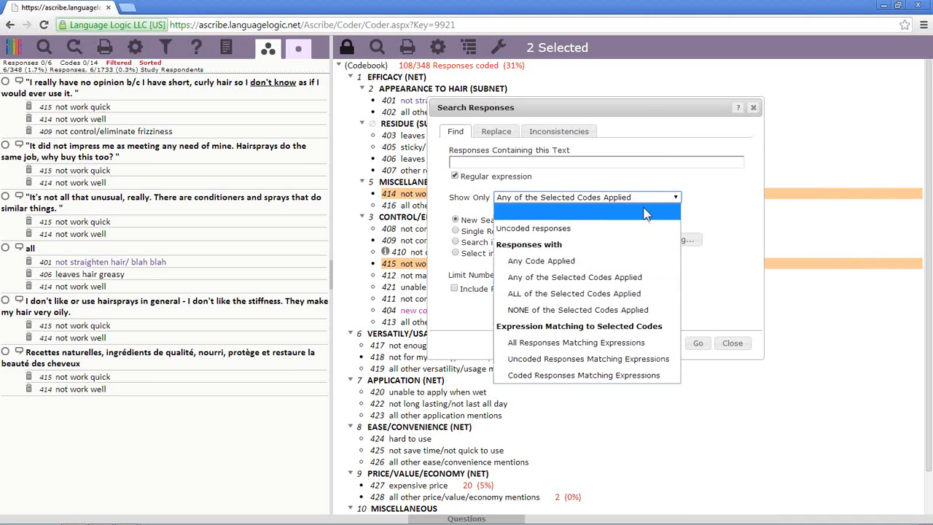
pyautogui.click(574, 294)
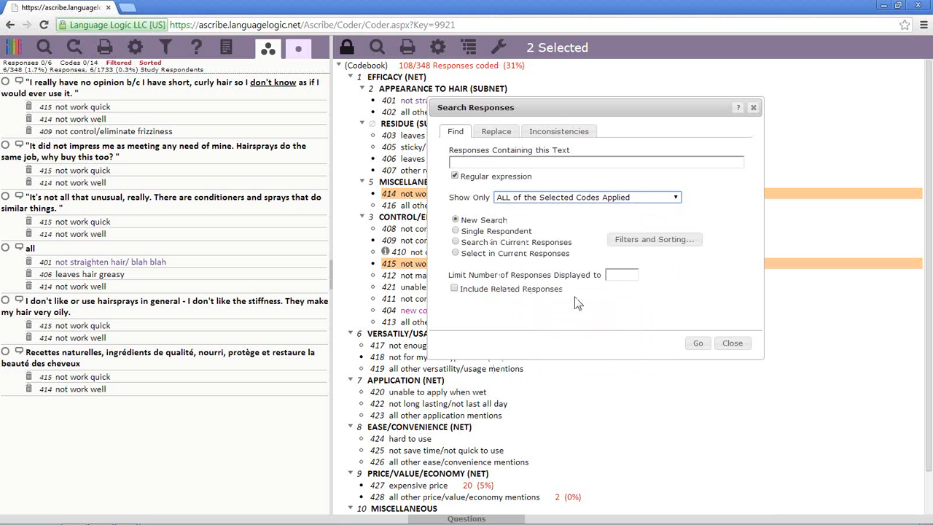
pyautogui.click(702, 346)
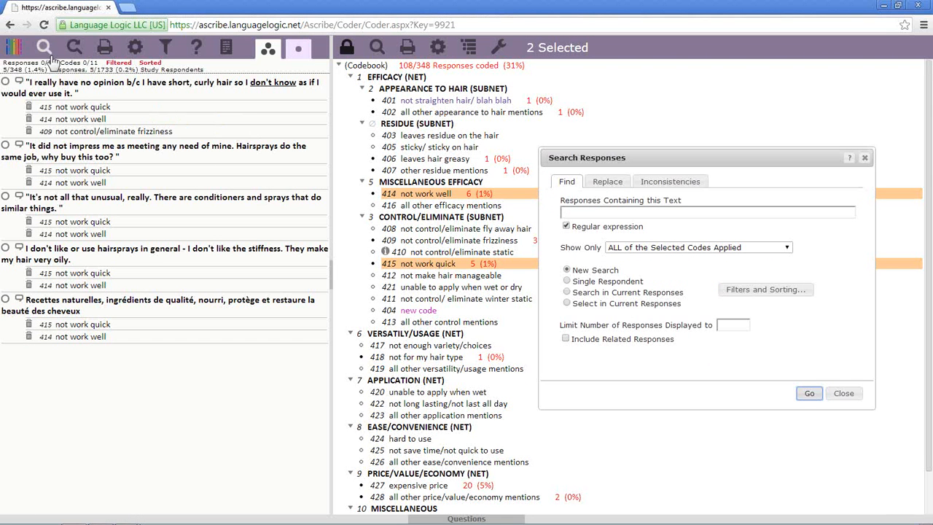
# - Switch the filter back to Any of the Selected Codes Applied and run the search again
pyautogui.click(787, 249)
pyautogui.click(747, 329)
pyautogui.click(810, 395)
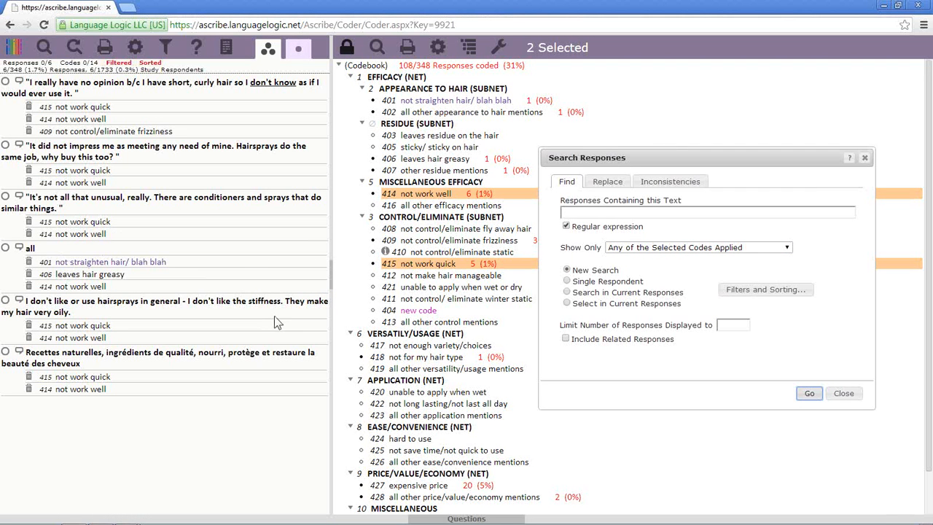
# - Search for responses with NONE of the selected codes applied
pyautogui.click(787, 248)
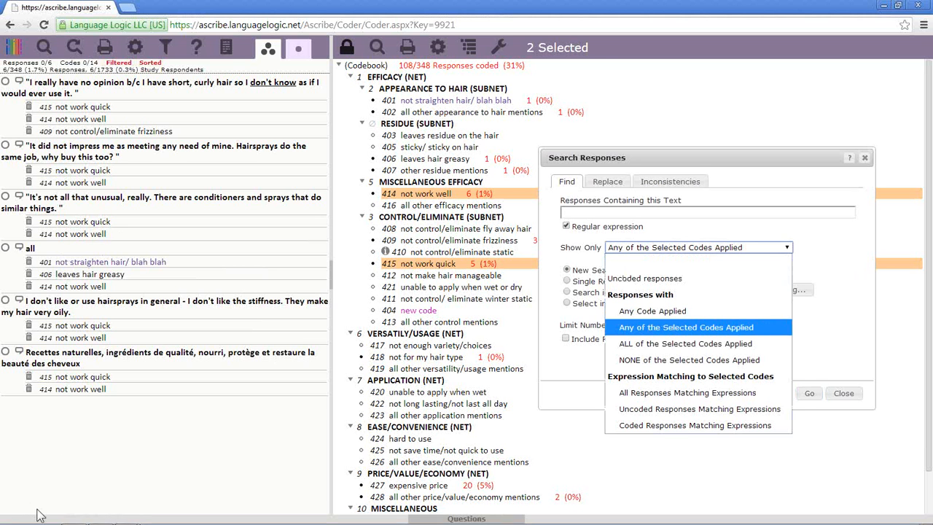
pyautogui.click(674, 360)
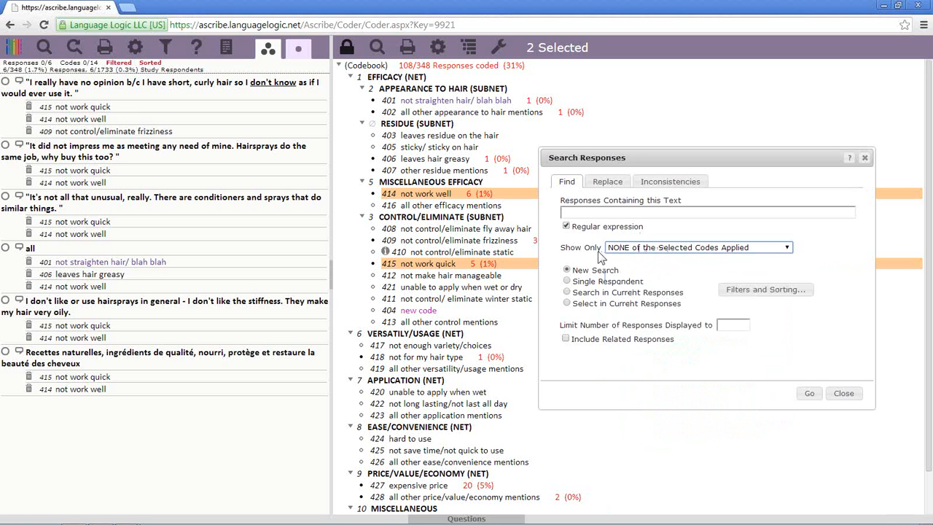
pyautogui.click(811, 394)
pyautogui.click(811, 395)
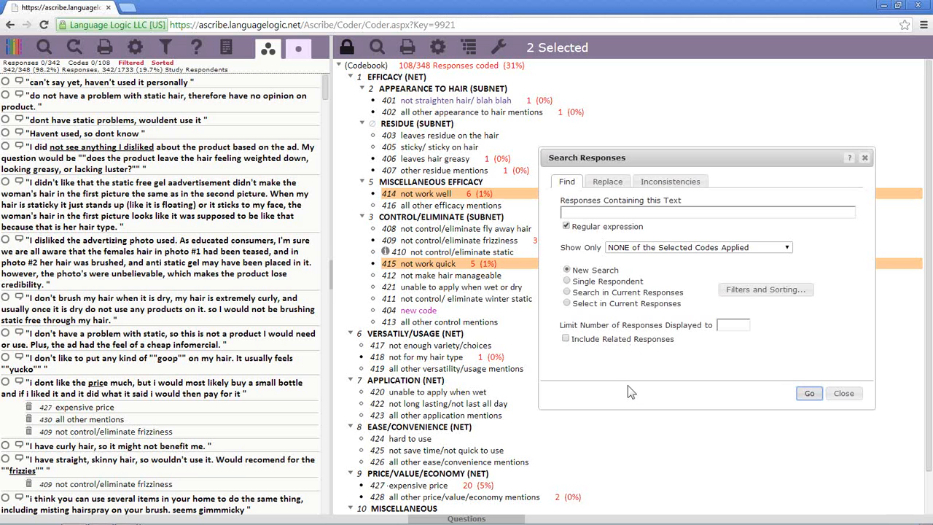
# - Place the search dialog over the responses pane so the whole codebook is uncovered
pyautogui.click(606, 210)
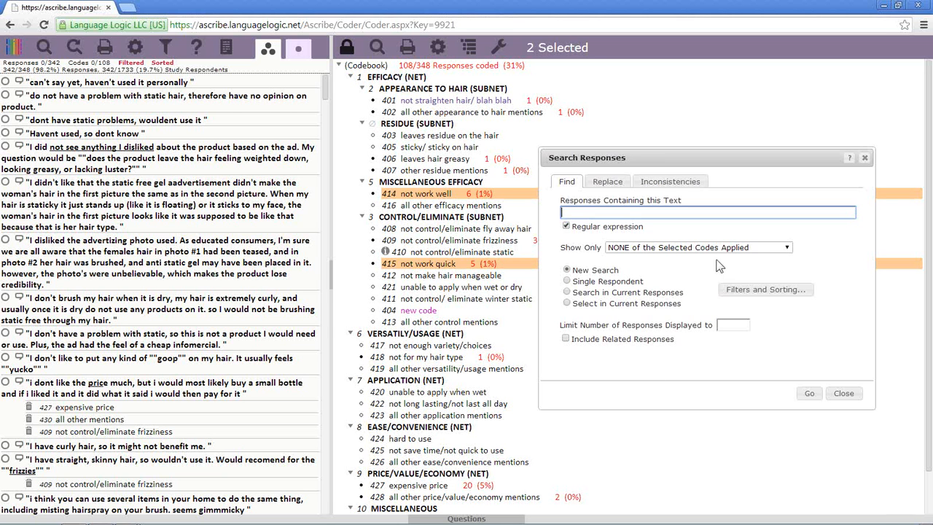
pyautogui.click(794, 250)
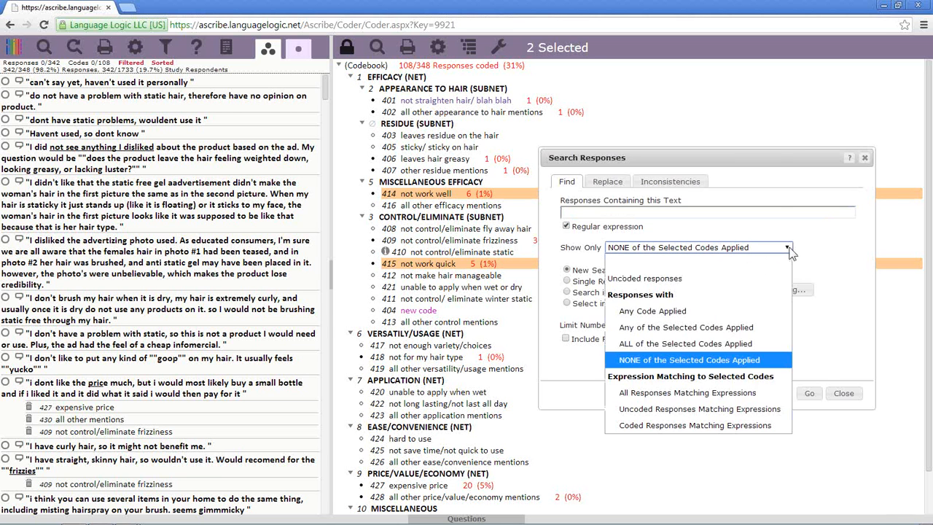
pyautogui.click(793, 252)
pyautogui.moveTo(691, 159); pyautogui.dragTo(152, 104)
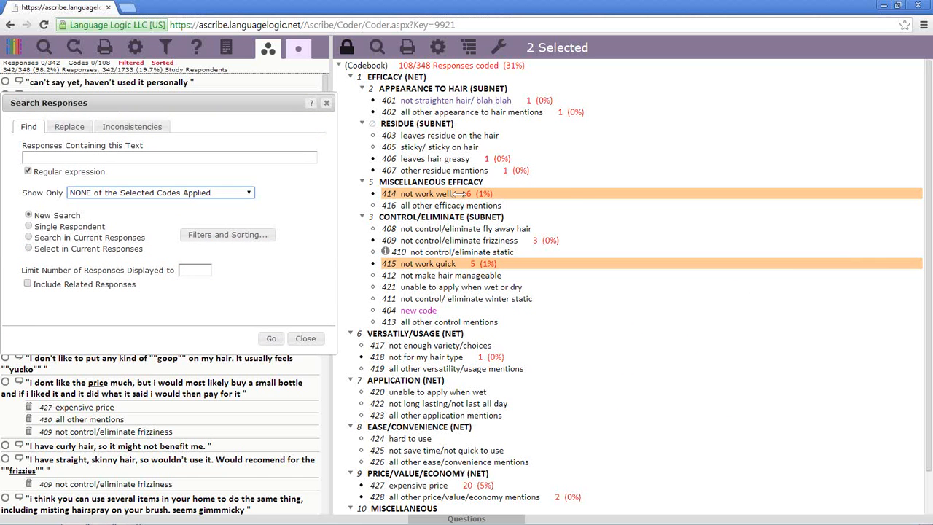
# - Examine the search commands available for code 414 alongside the Show Only filter options, leaving the selections as they are
pyautogui.rightClick(459, 193)
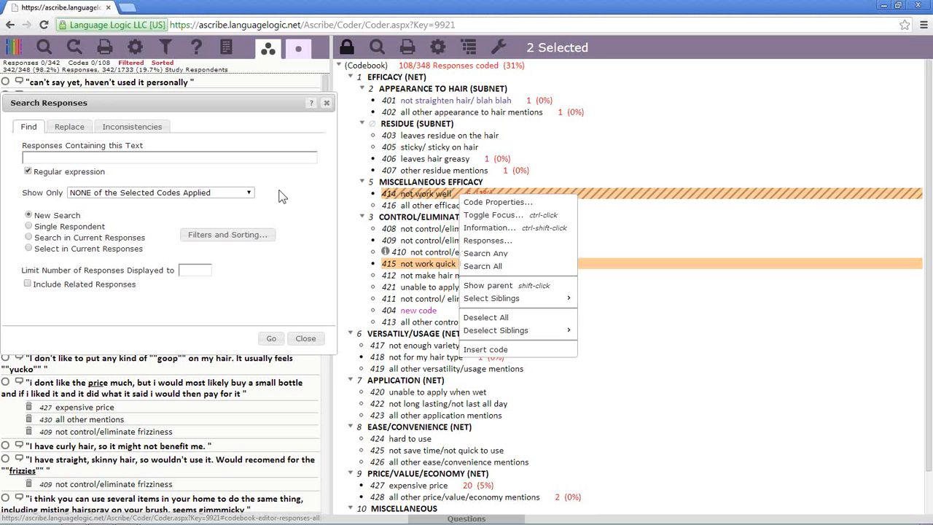
pyautogui.click(250, 195)
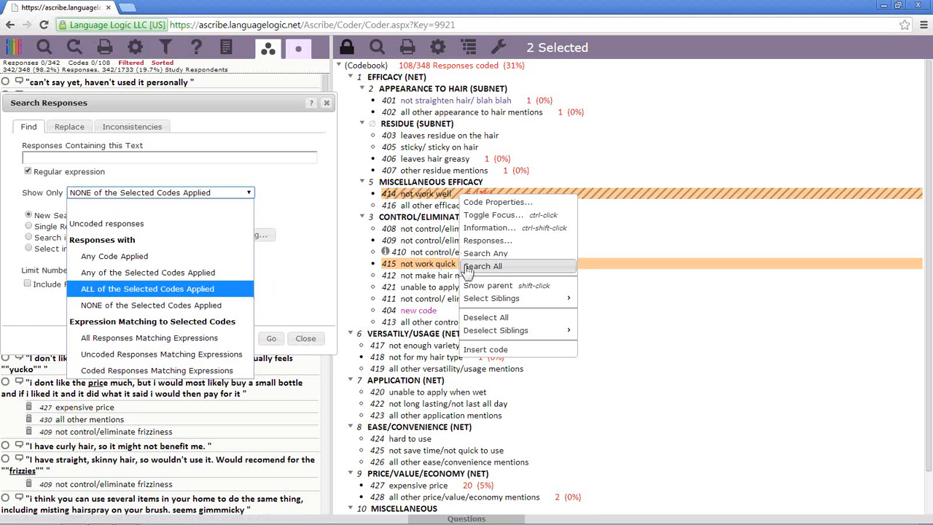
pyautogui.click(306, 210)
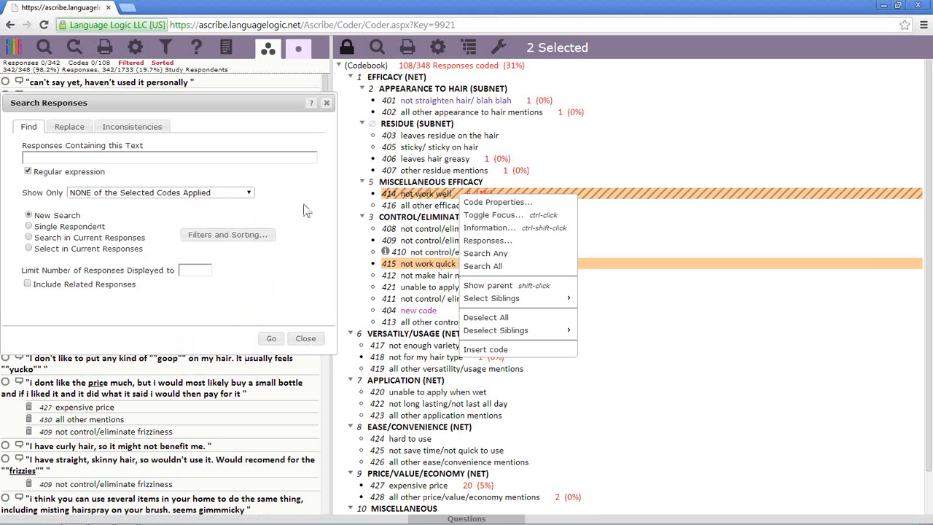
pyautogui.click(252, 193)
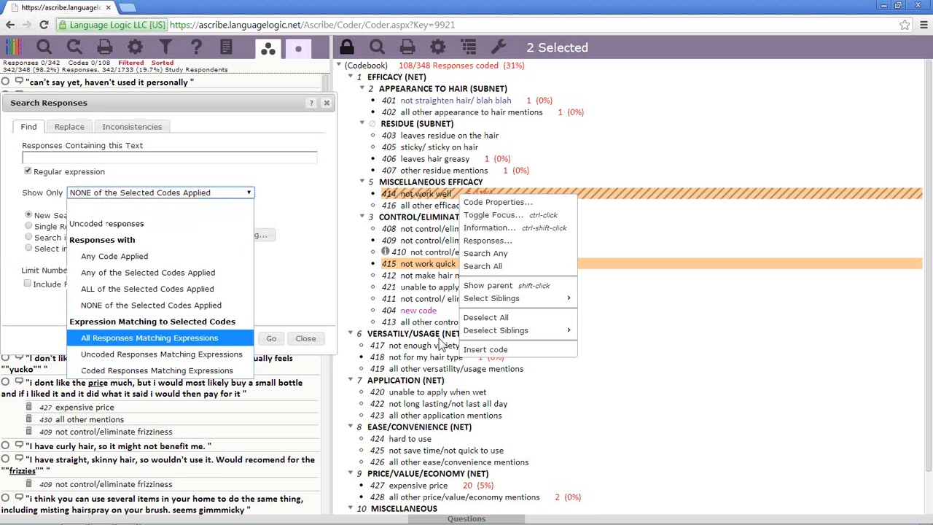
pyautogui.click(626, 197)
pyautogui.click(627, 198)
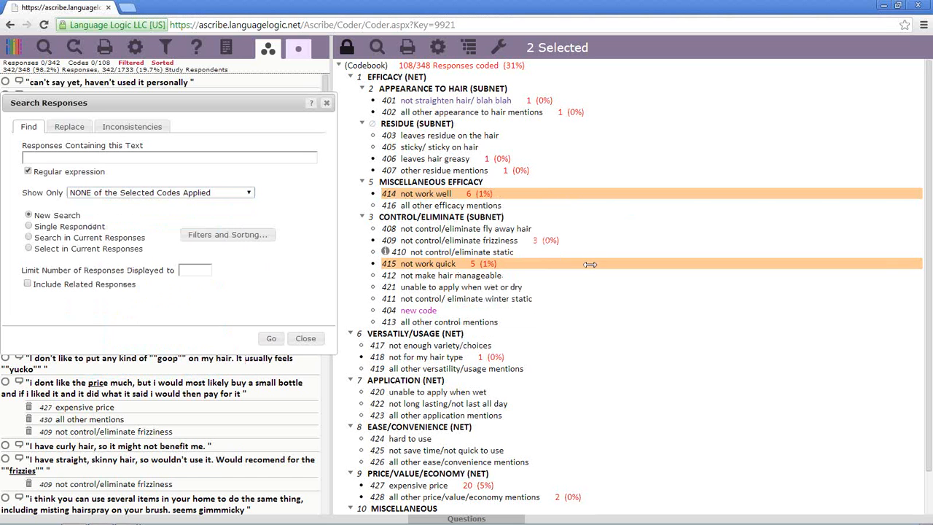
# - Deselect codes 414 and 415 and select only code 427 "expensive price" in the codebook
pyautogui.click(590, 264)
pyautogui.click(575, 196)
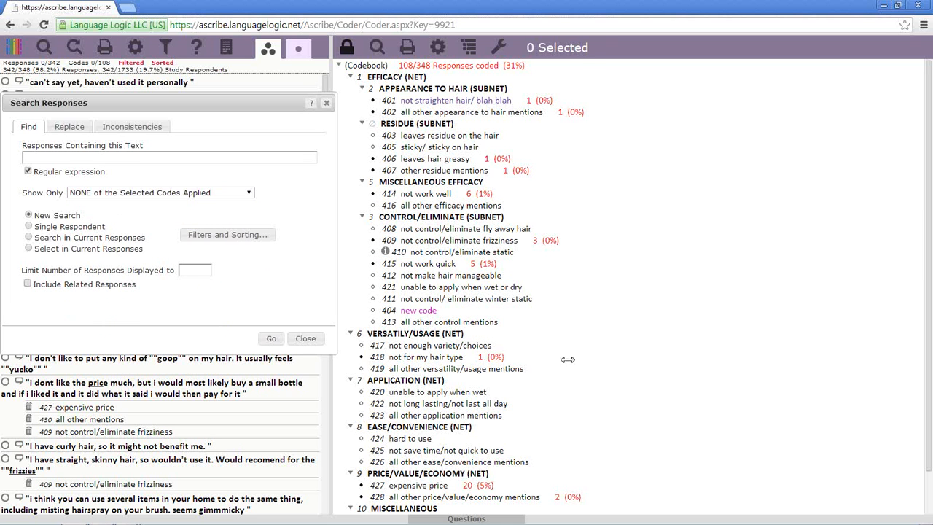
pyautogui.scroll(-1, 564, 388)
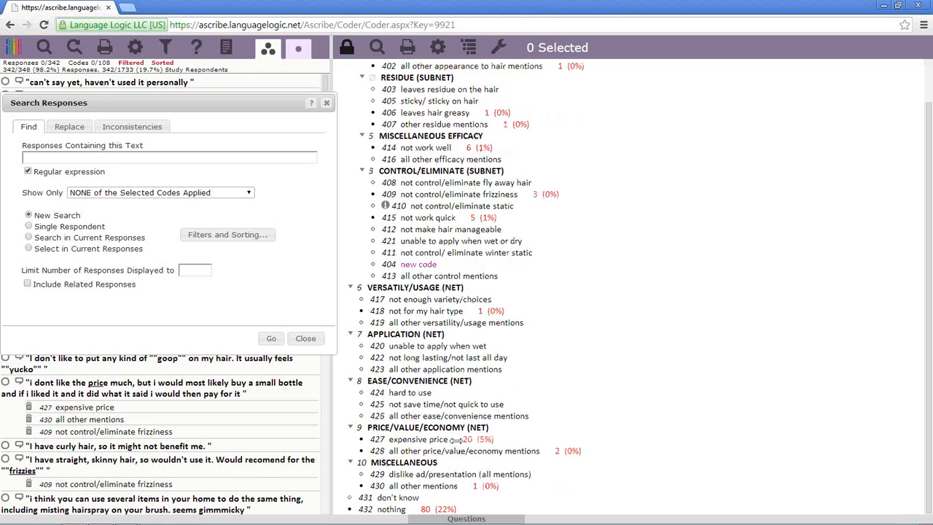
pyautogui.click(456, 440)
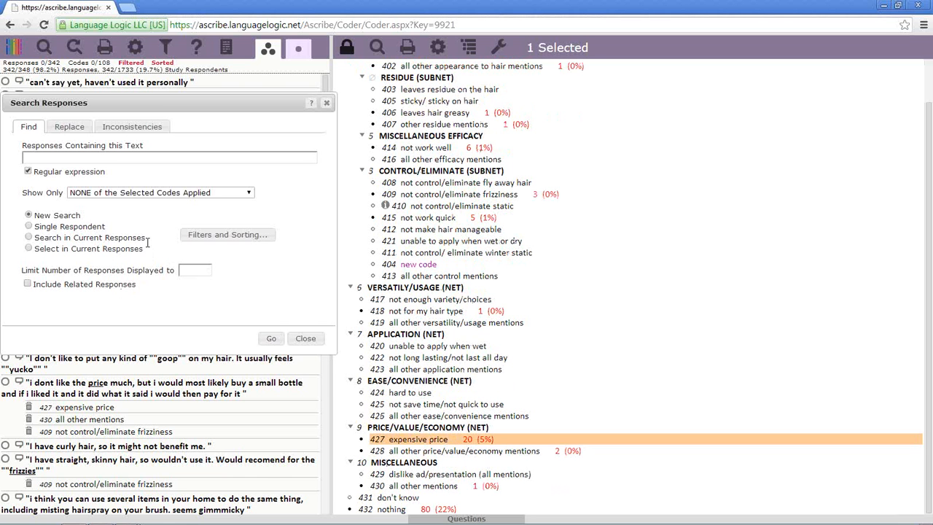
# - Search with the Show Only filter set to All Responses Matching Expressions for the selected code
pyautogui.click(249, 192)
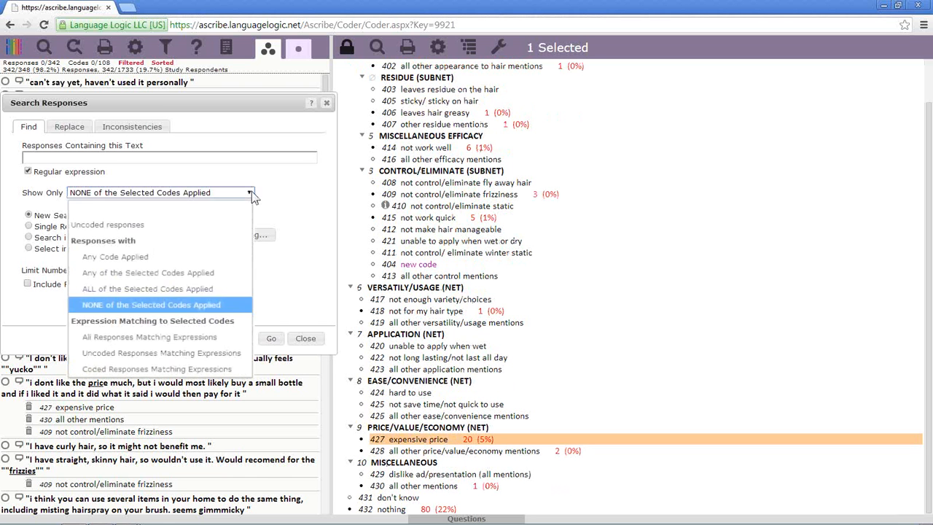
pyautogui.click(201, 342)
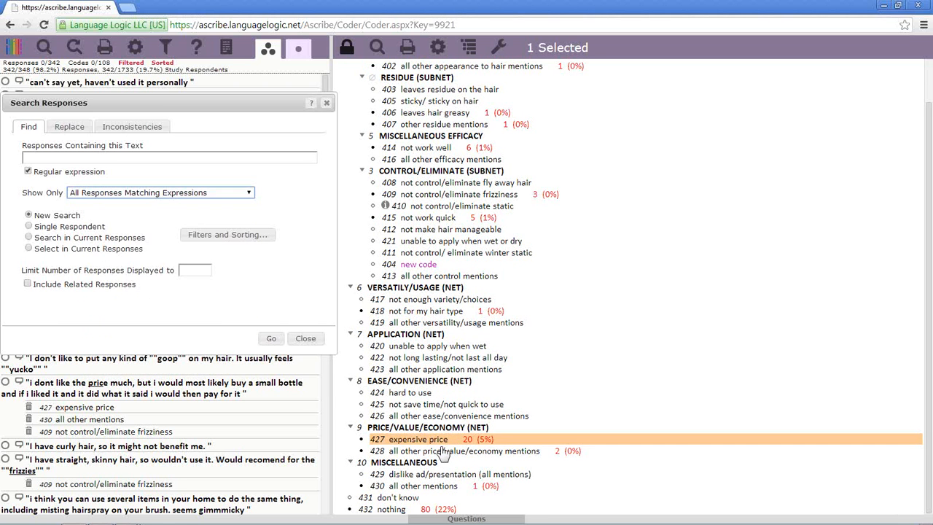
pyautogui.click(274, 340)
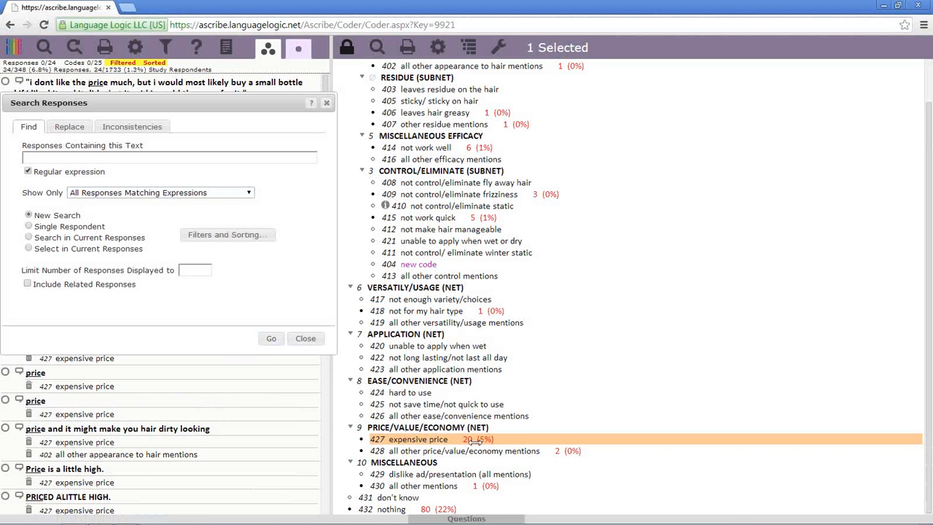
# - Review the regular expression in the properties of code 427 "expensive price" without changing anything
pyautogui.rightClick(477, 441)
pyautogui.click(505, 300)
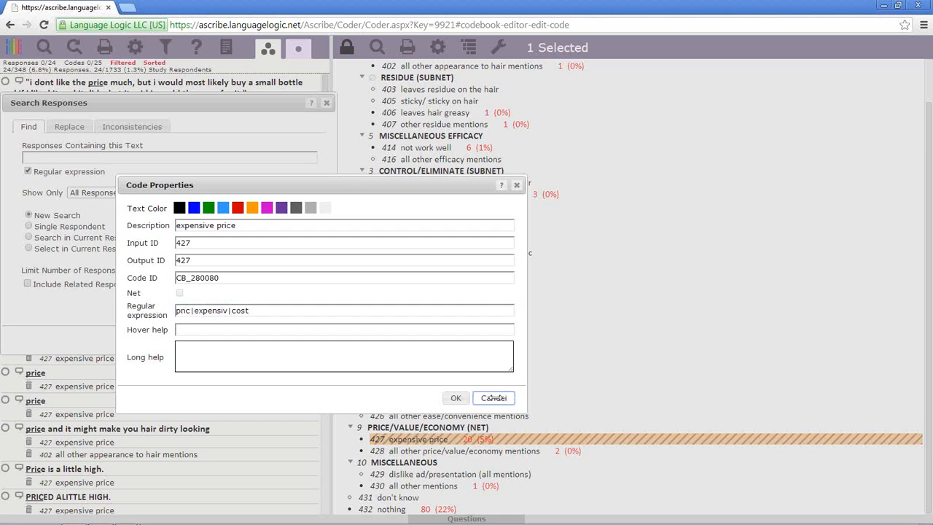
pyautogui.click(493, 398)
# - Place the search dialog over the codebook to uncover the responses, and search for Uncoded Responses Matching Expressions
pyautogui.moveTo(313, 104); pyautogui.dragTo(763, 102)
pyautogui.click(692, 188)
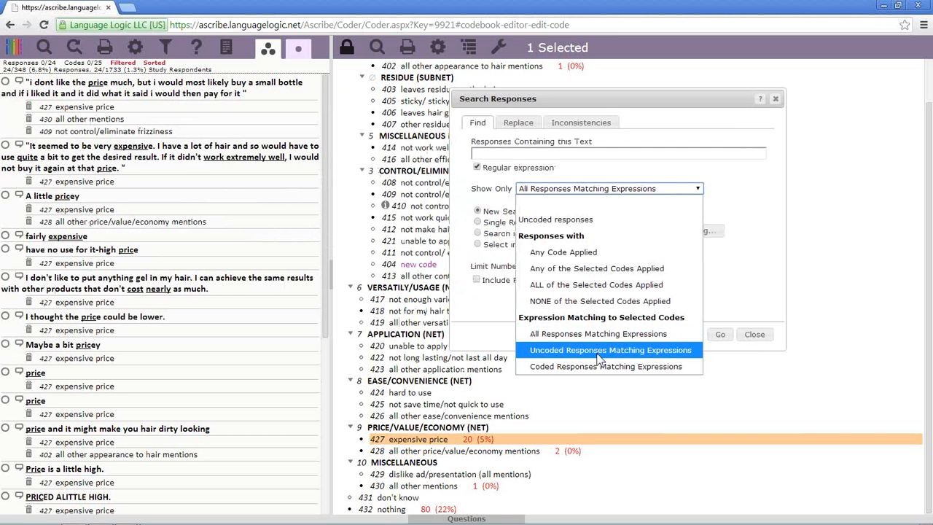
pyautogui.click(598, 354)
pyautogui.click(720, 335)
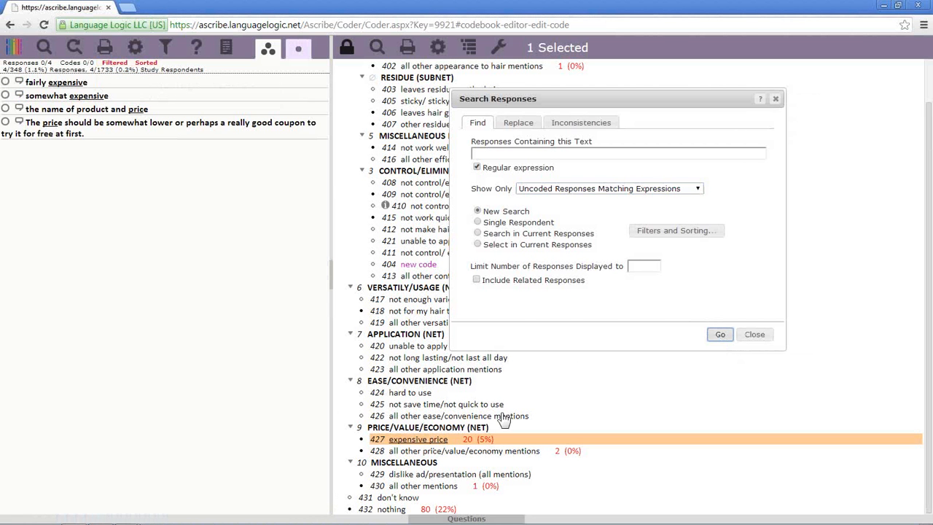
# - Change the filter to Coded Responses Matching Expressions and run the search again
pyautogui.click(696, 189)
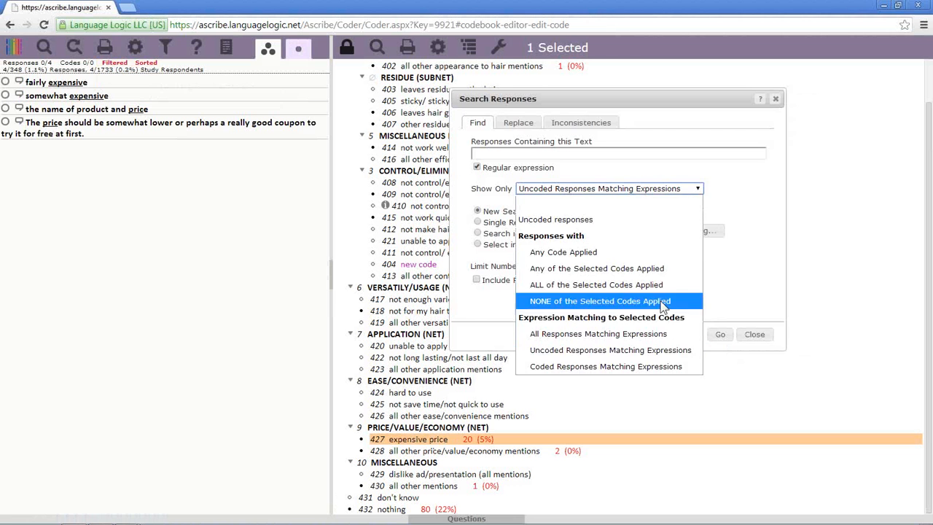
pyautogui.click(645, 367)
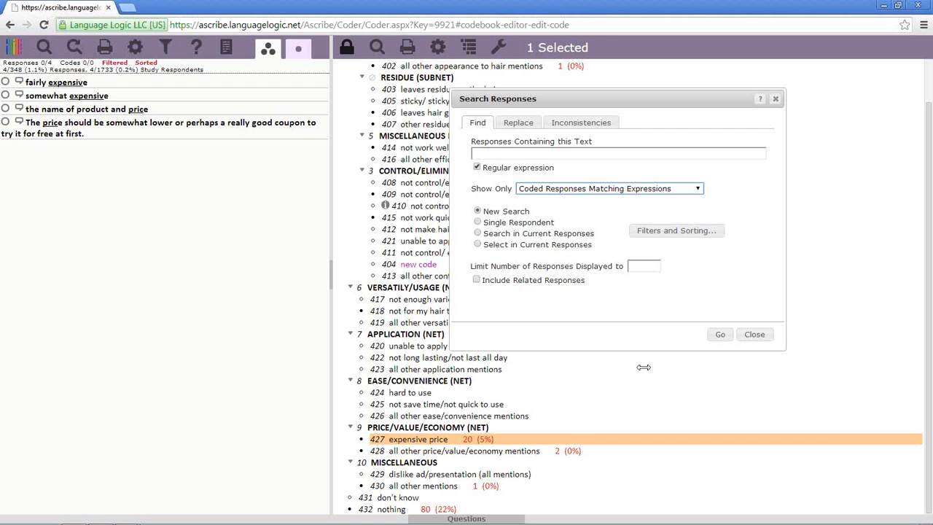
pyautogui.click(720, 336)
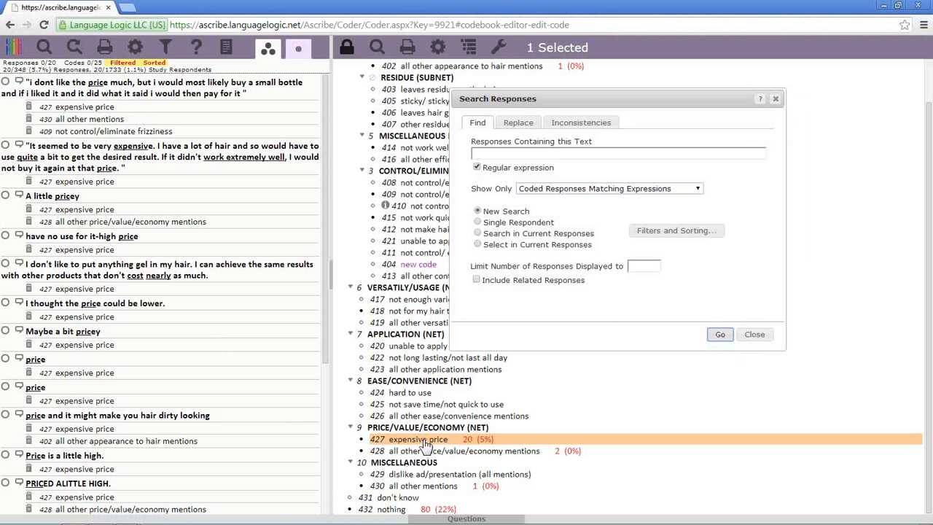
# - Try the Uncoded responses and Any Code Applied filters without searching, and leave the Show Only filter blank
pyautogui.click(698, 189)
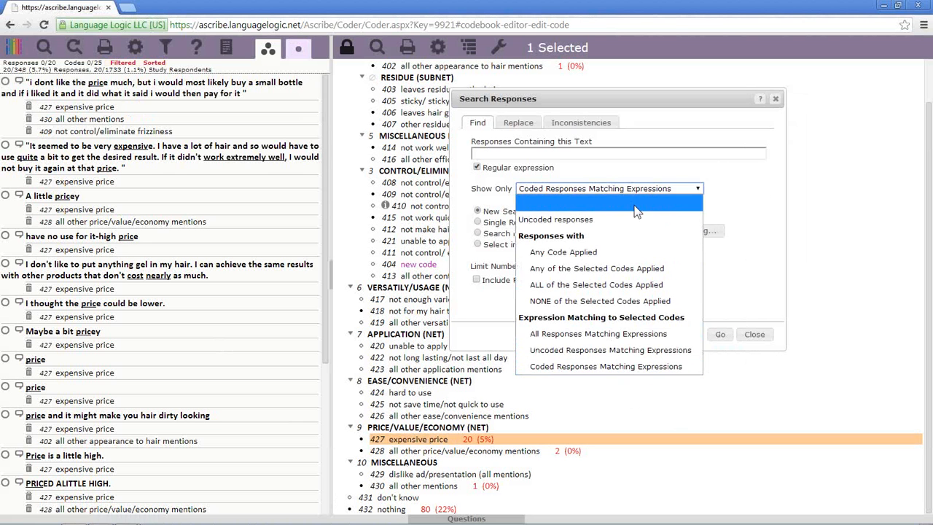
pyautogui.click(697, 189)
pyautogui.click(697, 189)
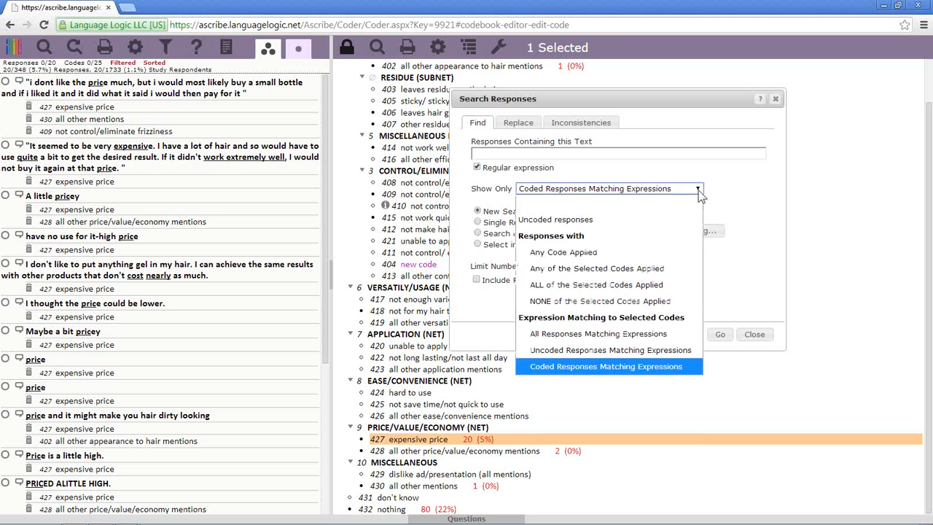
pyautogui.click(586, 219)
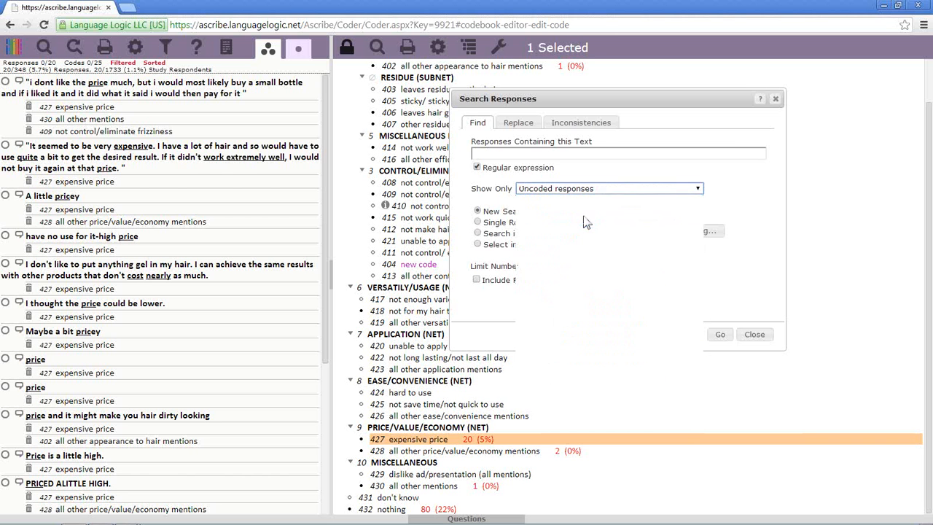
pyautogui.click(699, 188)
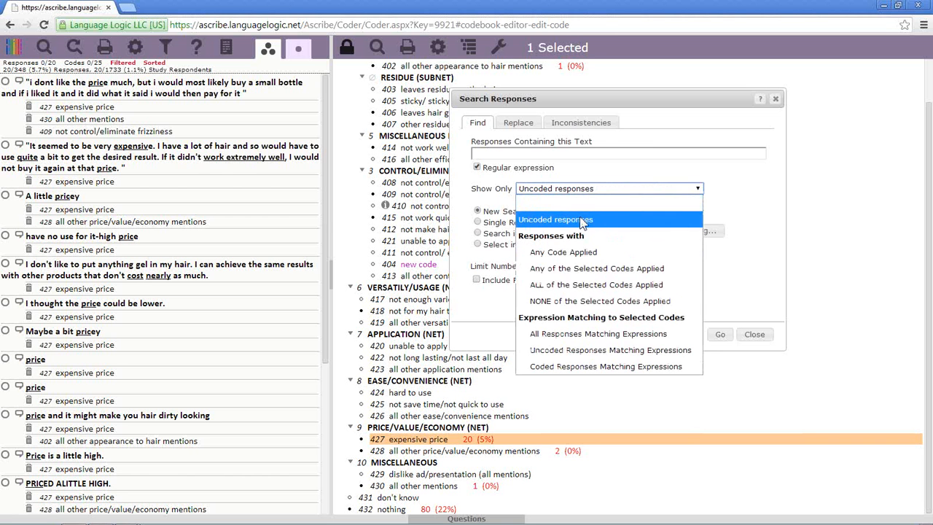
pyautogui.click(583, 253)
pyautogui.click(698, 189)
pyautogui.click(576, 205)
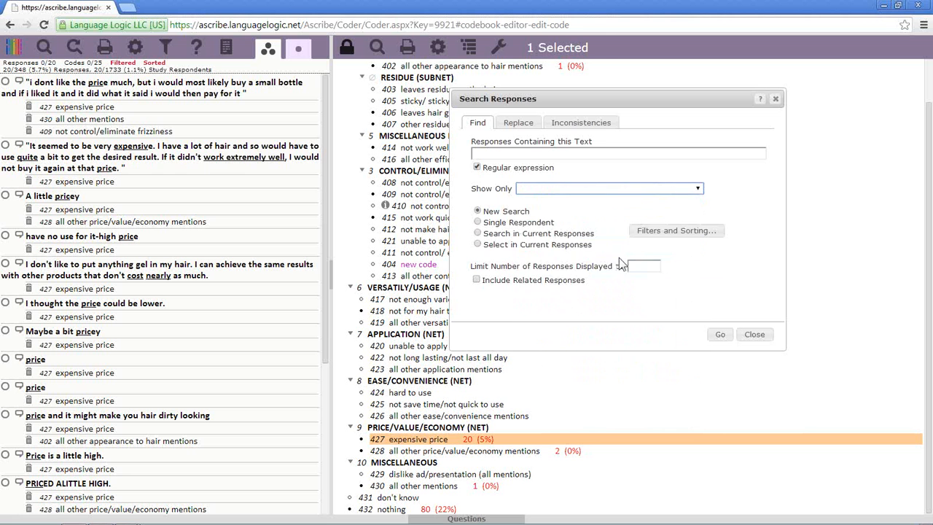
# - Compare the commands available for code 427 with the Show Only filter options, placing the search dialog clear of them
pyautogui.click(700, 188)
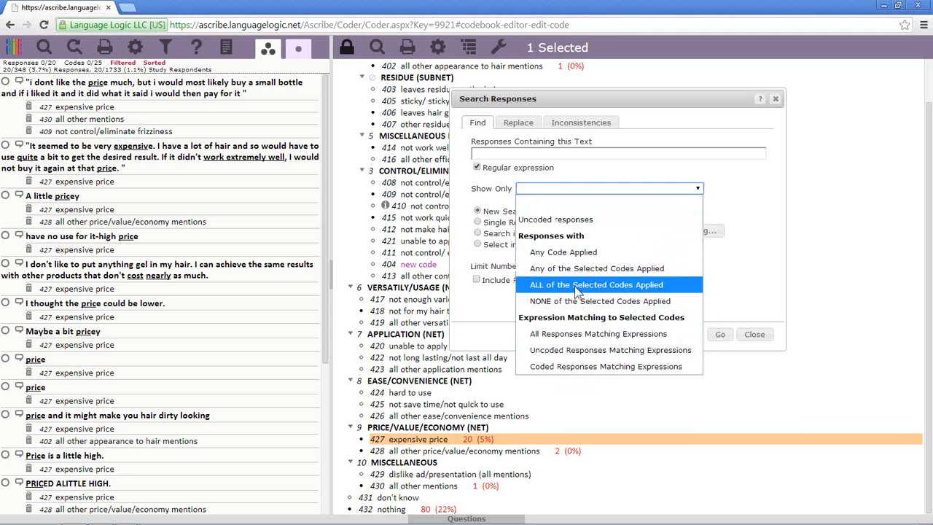
pyautogui.click(470, 438)
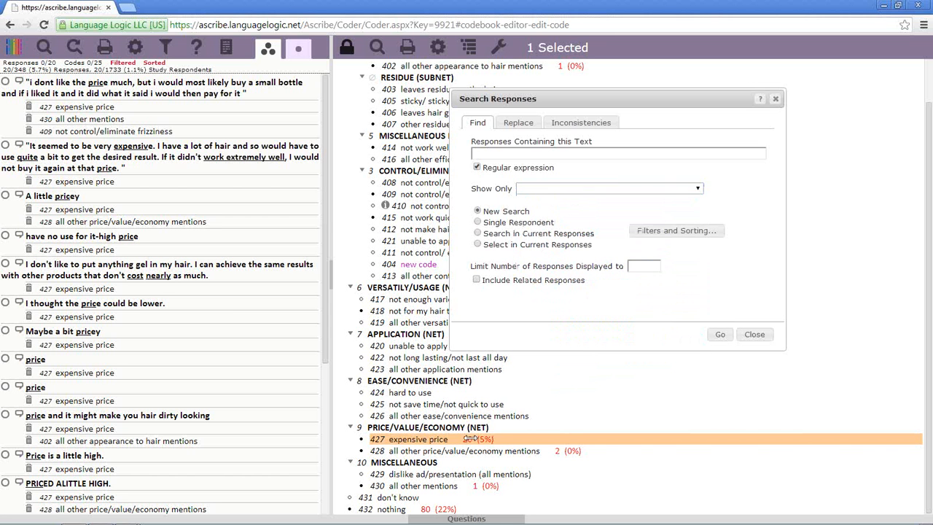
pyautogui.rightClick(470, 438)
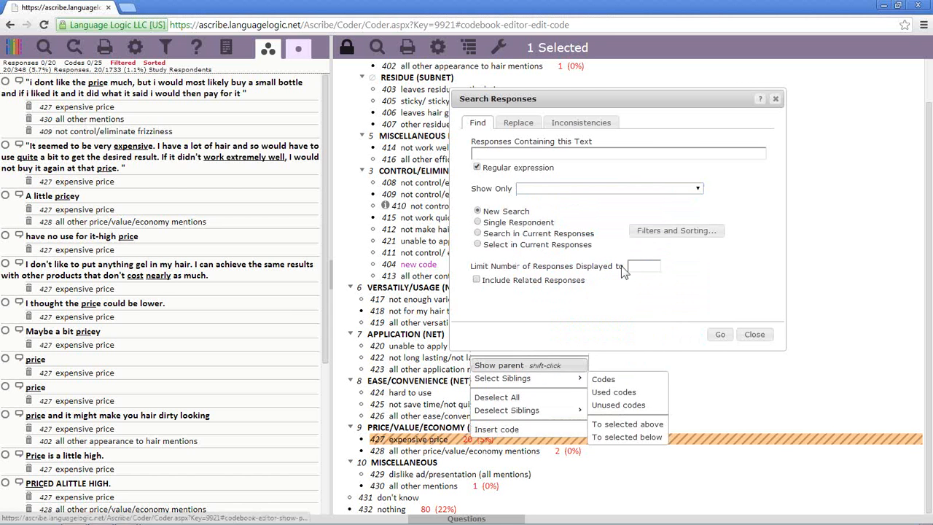
pyautogui.moveTo(709, 92); pyautogui.dragTo(697, 39)
pyautogui.click(689, 138)
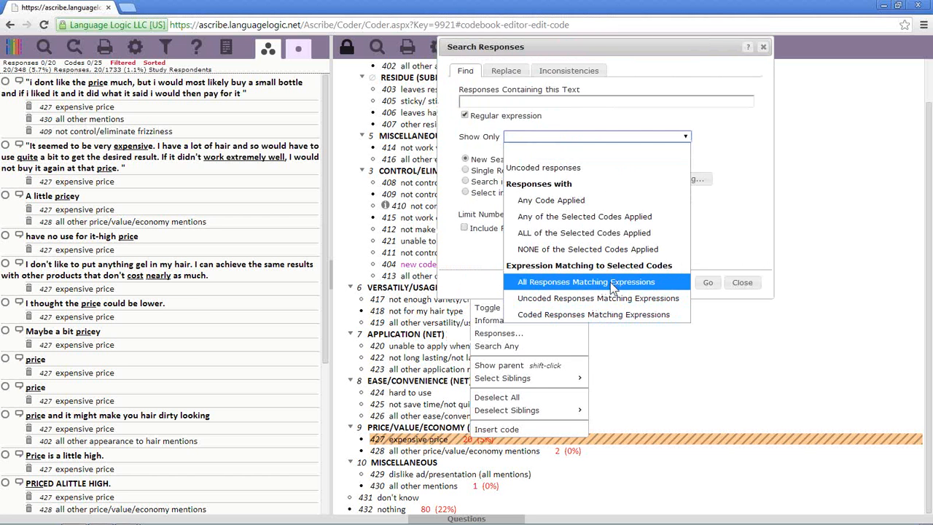
pyautogui.click(744, 156)
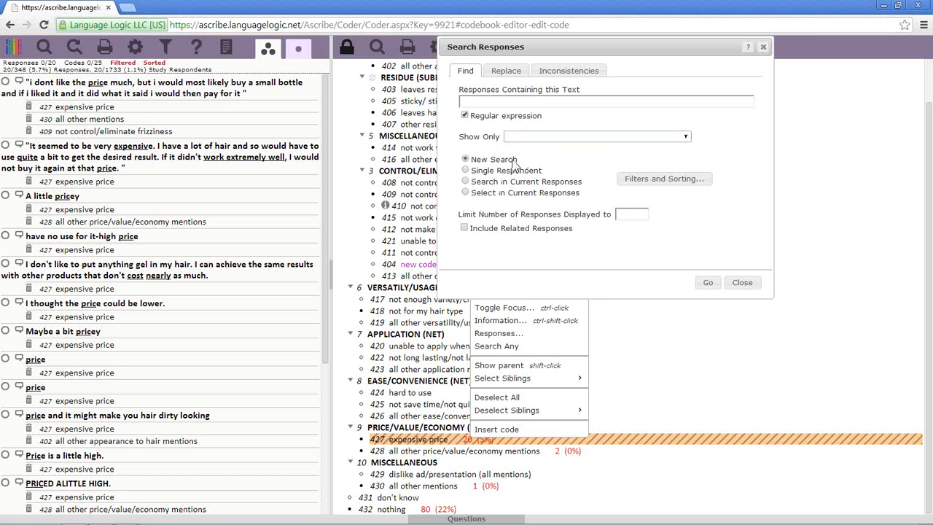
# - Set the search type to Single Respondent and close the search dialog
pyautogui.click(465, 171)
pyautogui.click(742, 282)
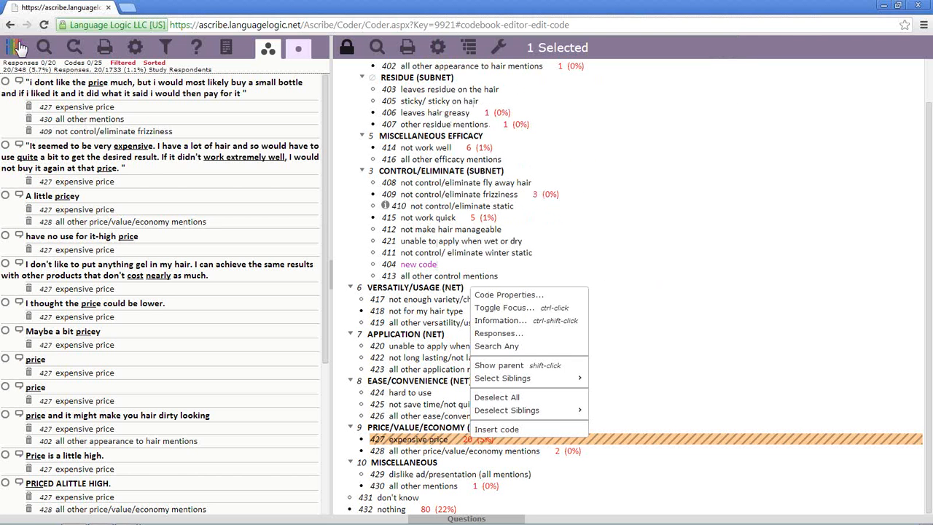
# - Return to the study's question list, open q11 in Ascribe Coder and load its responses with an unfiltered New Search
pyautogui.click(19, 47)
pyautogui.click(40, 51)
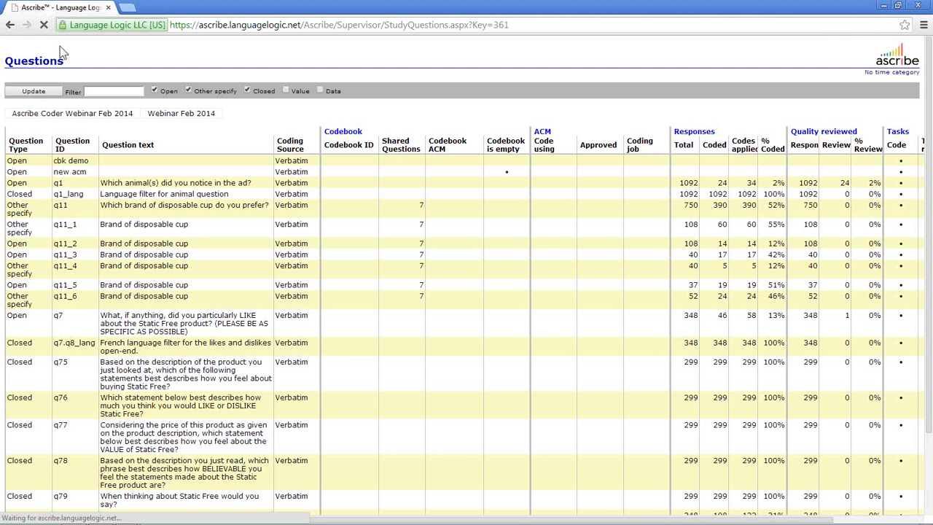
pyautogui.rightClick(80, 209)
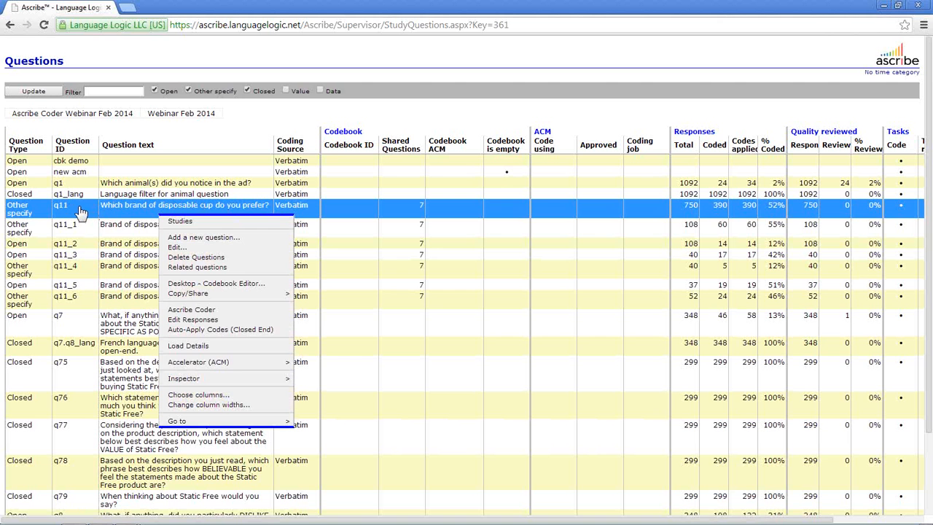
pyautogui.click(226, 310)
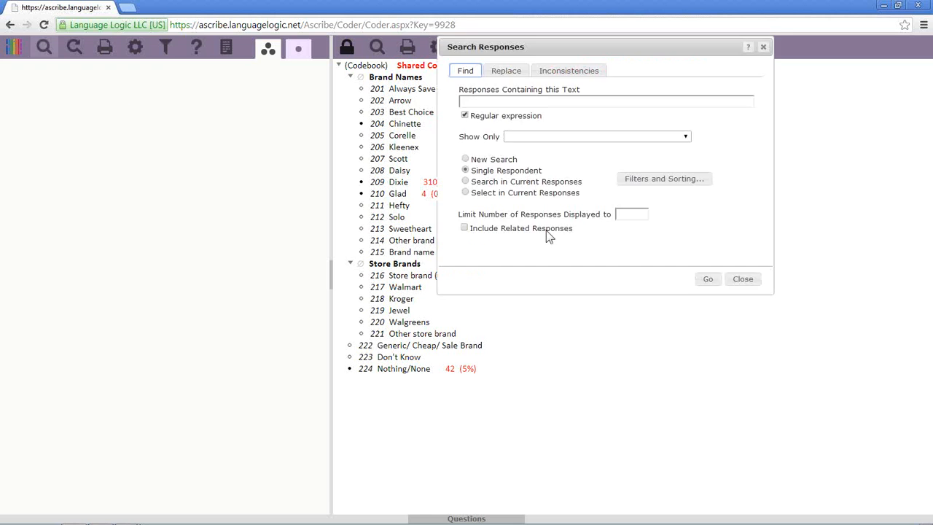
pyautogui.click(708, 283)
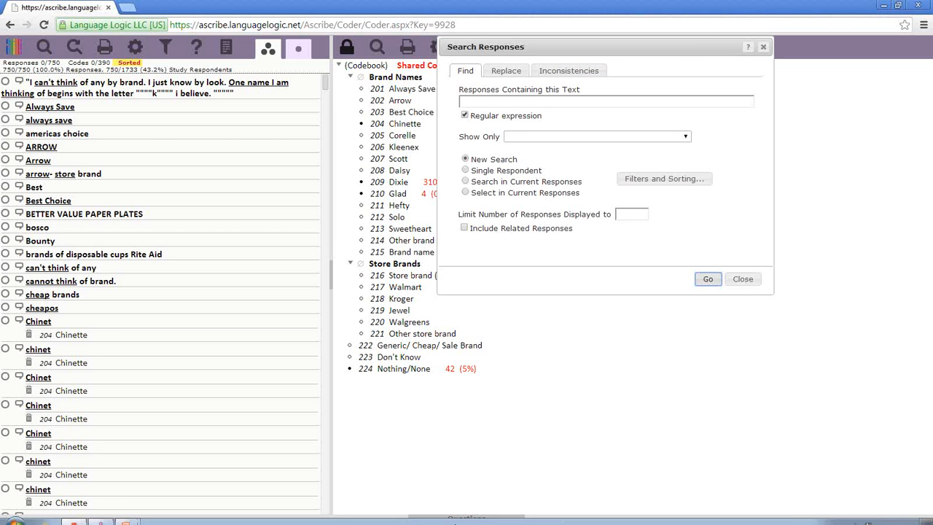
# - Expand and enlarge the question details area below the responses, and close the search dialog
pyautogui.click(457, 518)
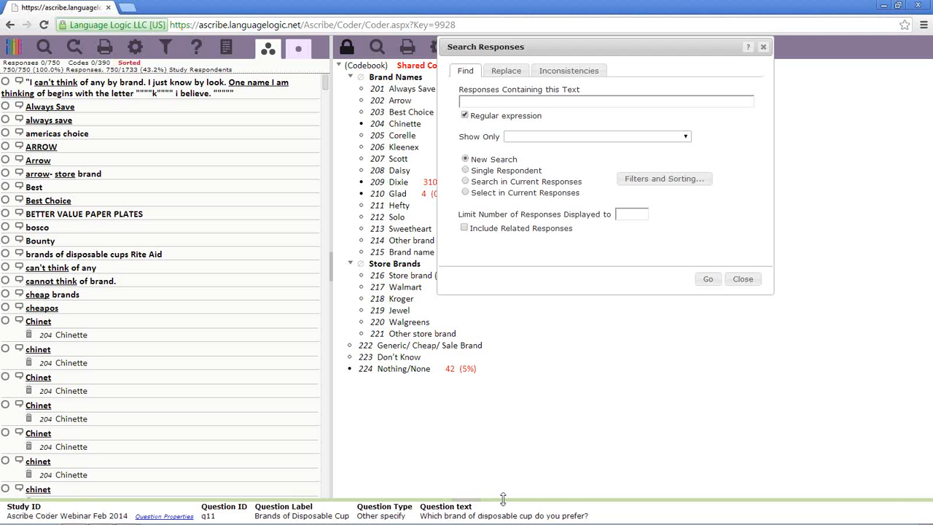
pyautogui.moveTo(501, 497); pyautogui.dragTo(500, 473)
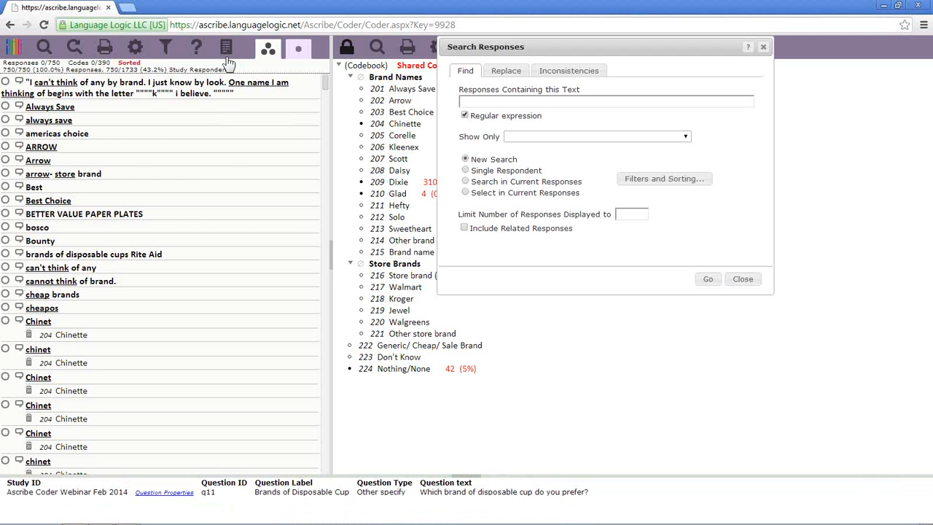
pyautogui.click(764, 47)
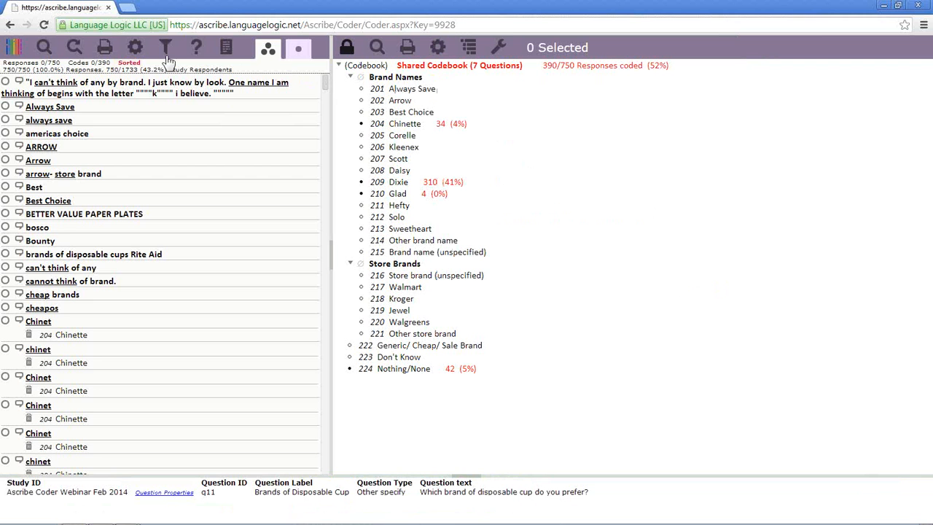
# - Add questions q11_1 through q11_6, which share the codebook, to the selected questions alongside q11
pyautogui.click(226, 50)
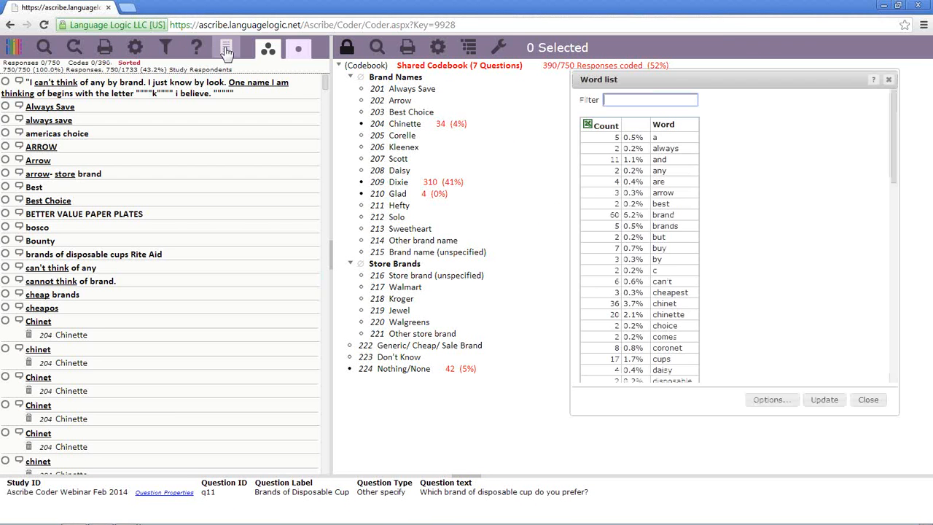
pyautogui.click(889, 80)
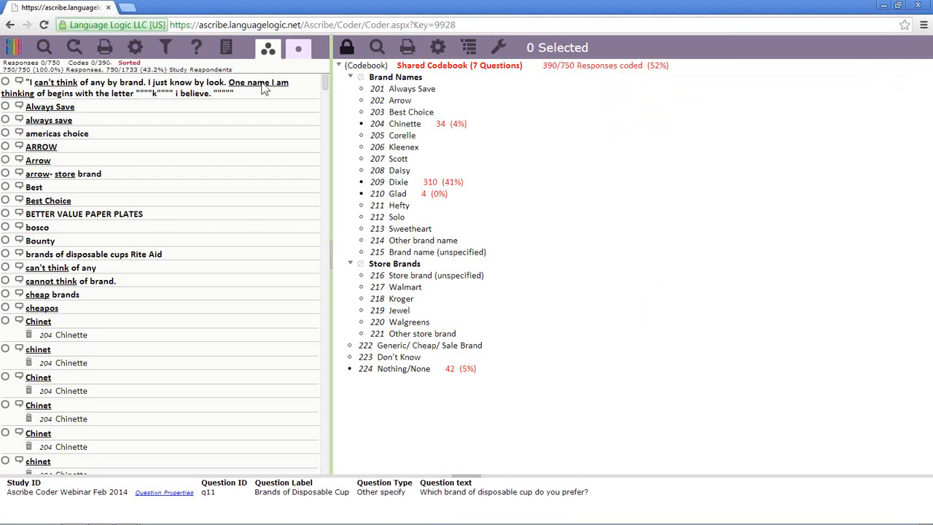
pyautogui.click(195, 47)
pyautogui.click(204, 223)
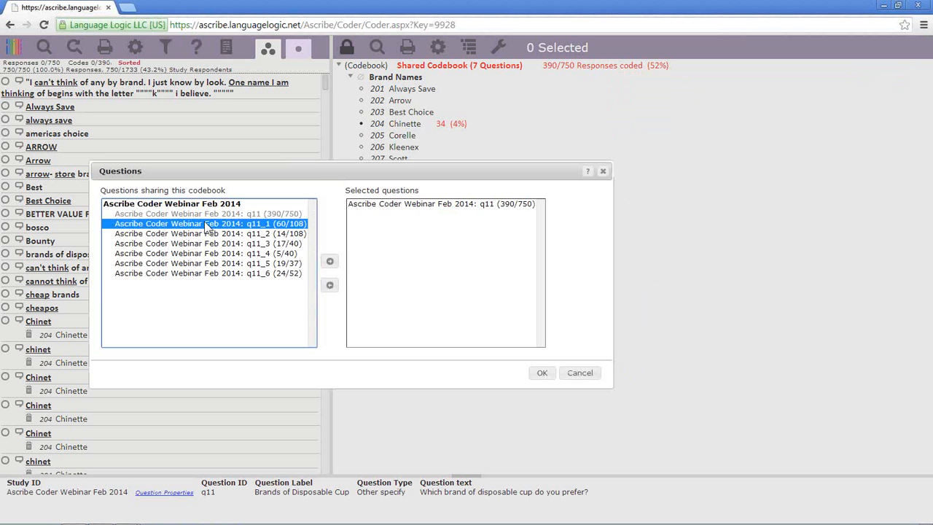
pyautogui.keyDown('shift'); pyautogui.click(208, 272); pyautogui.keyUp('shift')
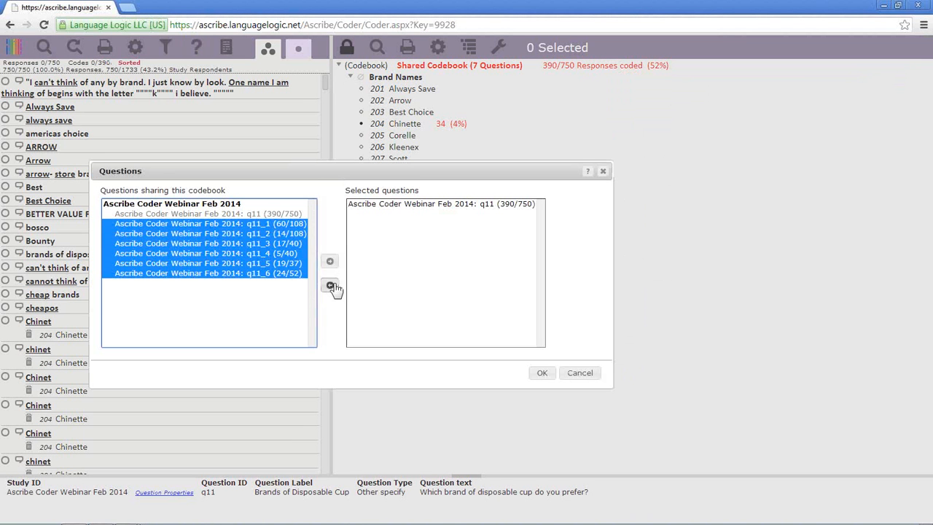
pyautogui.click(330, 263)
pyautogui.click(544, 372)
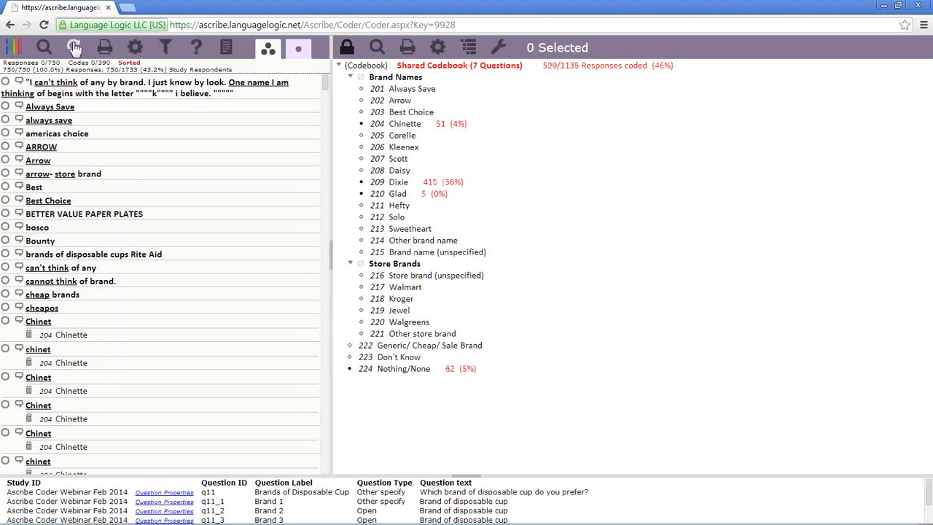
# - Load the responses of all selected questions, then hide Coding Quality and display the Question ID and Respondent ID for each response
pyautogui.click(75, 47)
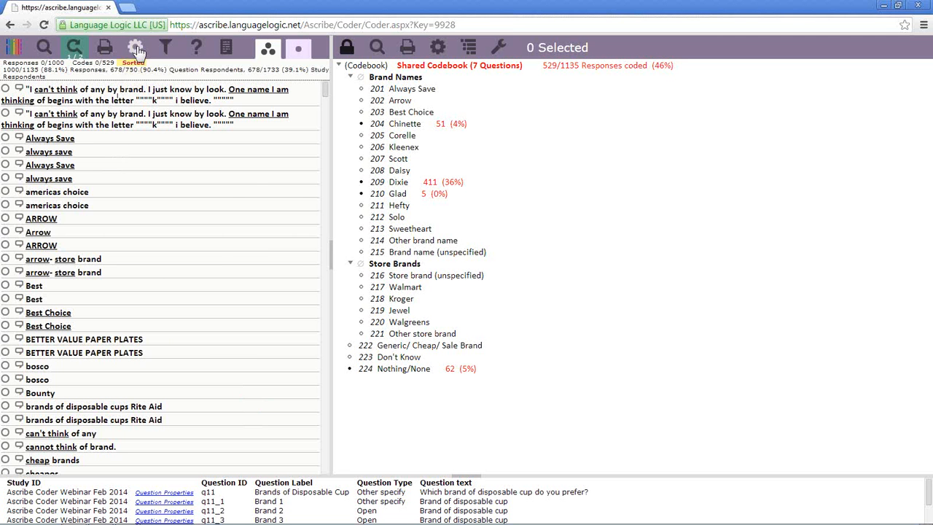
pyautogui.click(136, 49)
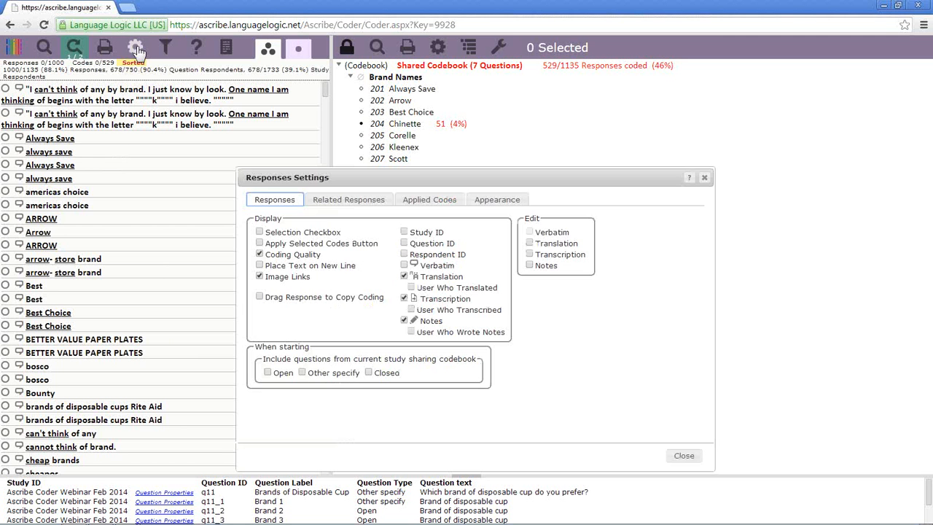
pyautogui.click(259, 255)
pyautogui.click(404, 243)
pyautogui.click(405, 255)
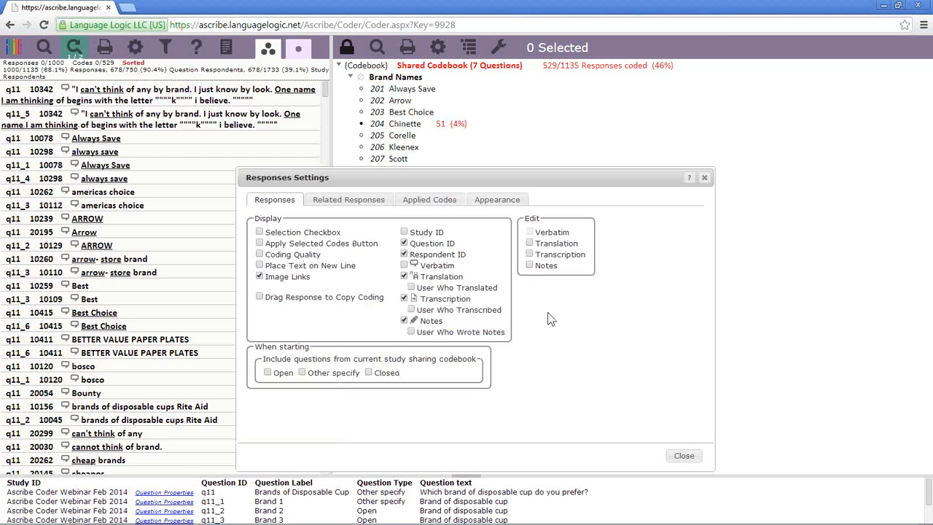
# - Color the respondent IDs red in the responses' appearance settings and close the settings dialog
pyautogui.click(499, 201)
pyautogui.click(342, 312)
pyautogui.click(684, 457)
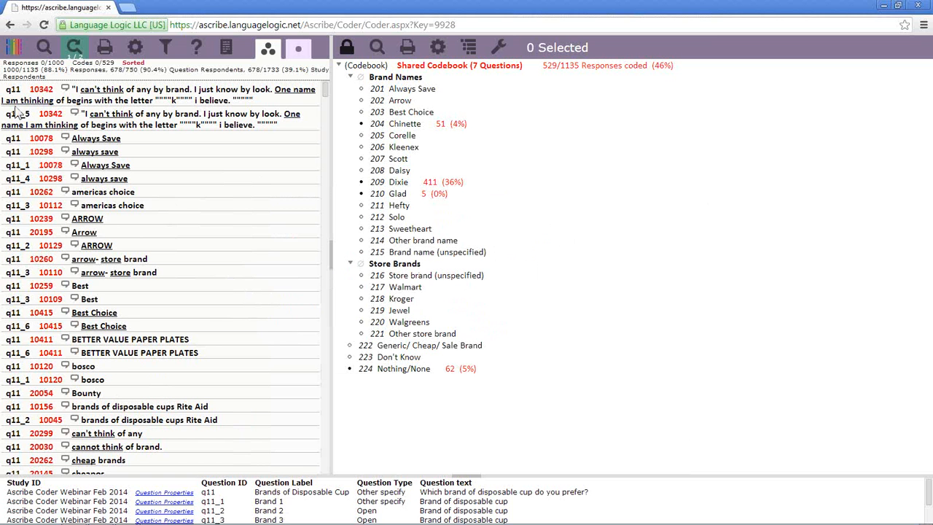
# - Collapse the question details area below the responses and run a Single Respondent search without any text filter
pyautogui.moveTo(277, 472); pyautogui.dragTo(274, 447)
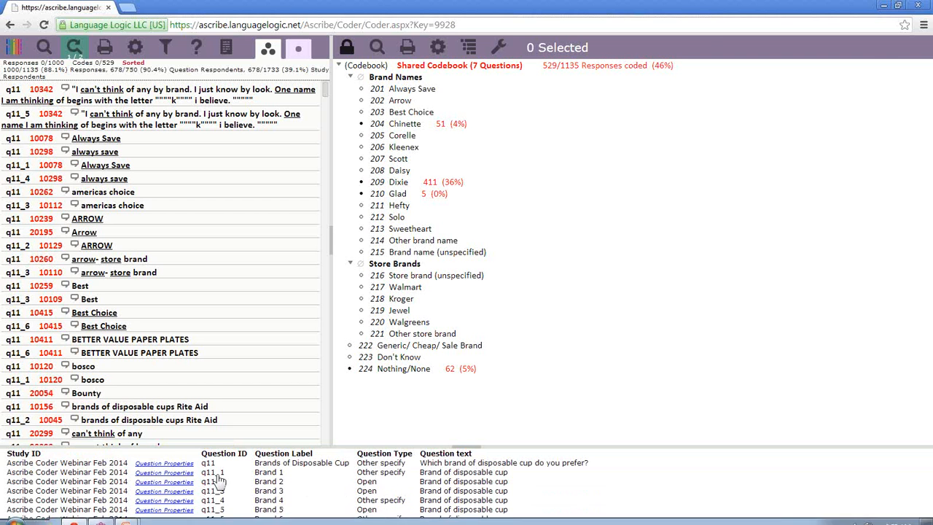
pyautogui.click(465, 452)
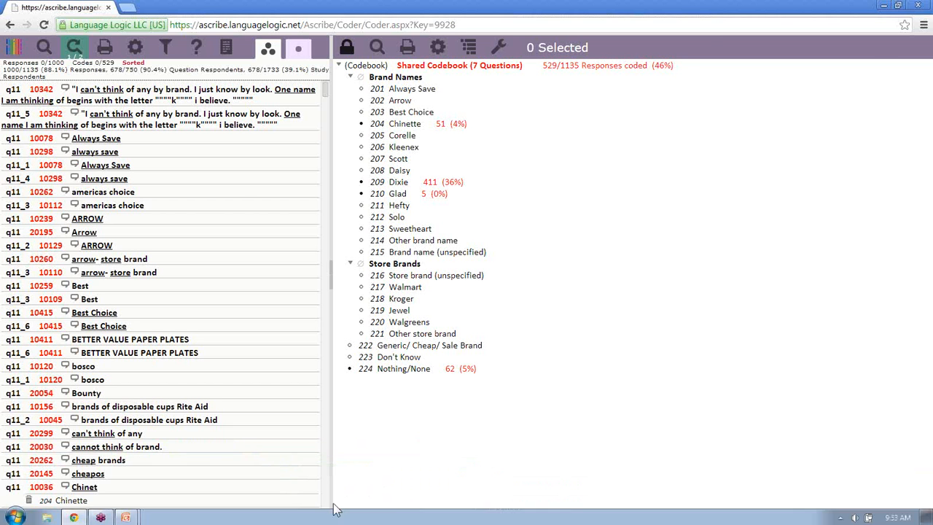
pyautogui.click(47, 50)
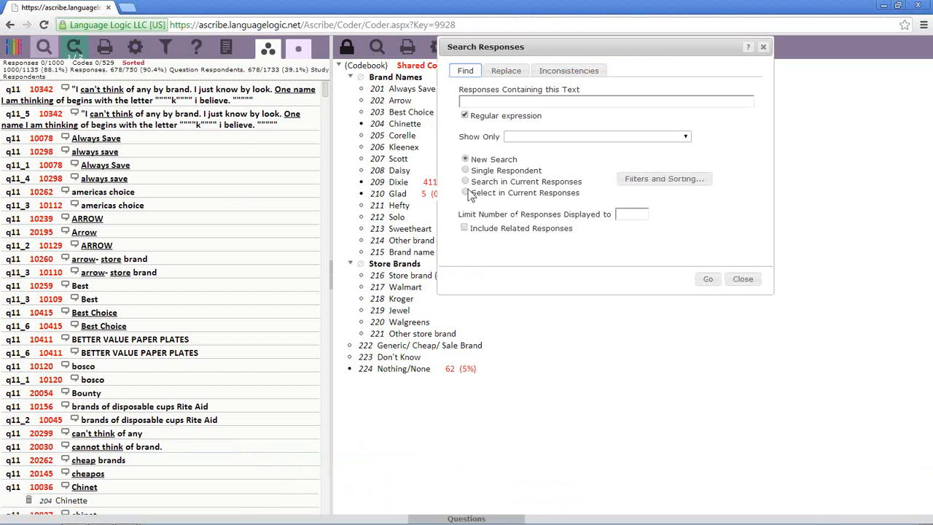
pyautogui.click(466, 170)
pyautogui.click(705, 283)
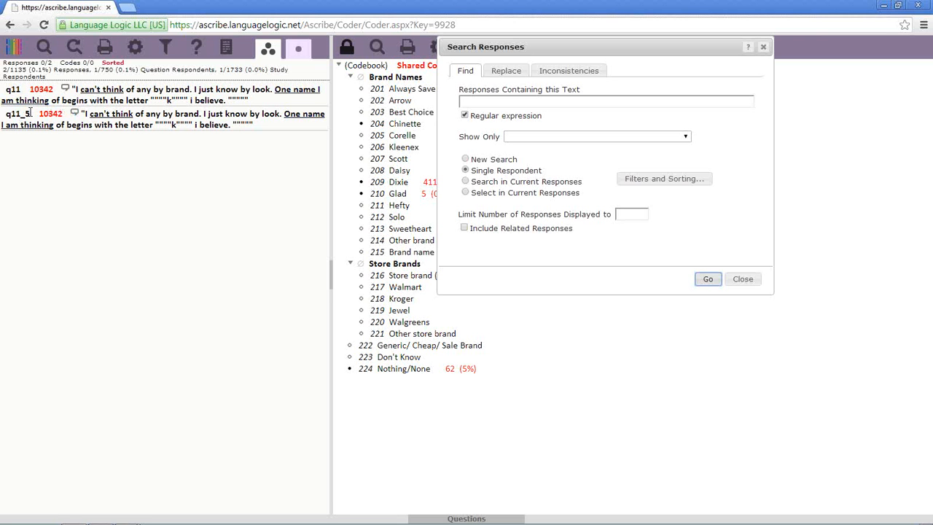
# - Step through the following respondents' responses one respondent at a time, and close the search dialog
pyautogui.click(74, 51)
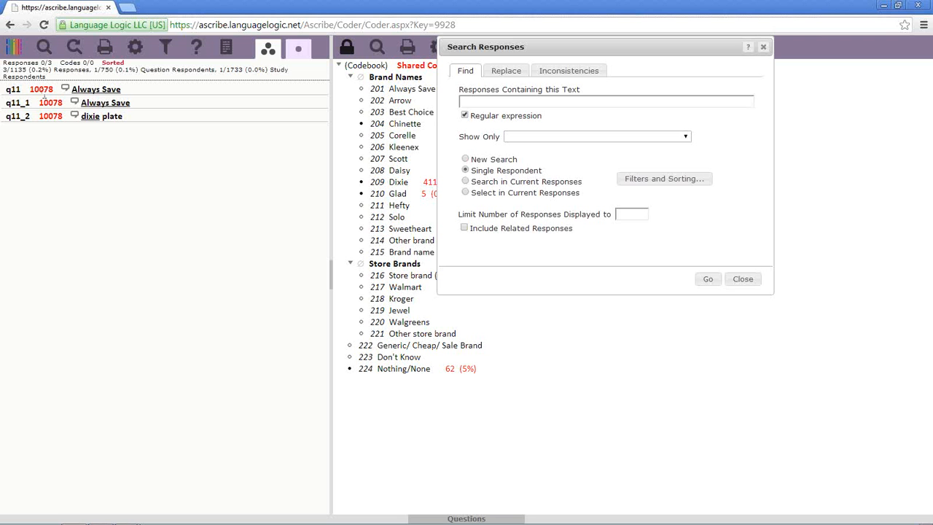
pyautogui.click(70, 50)
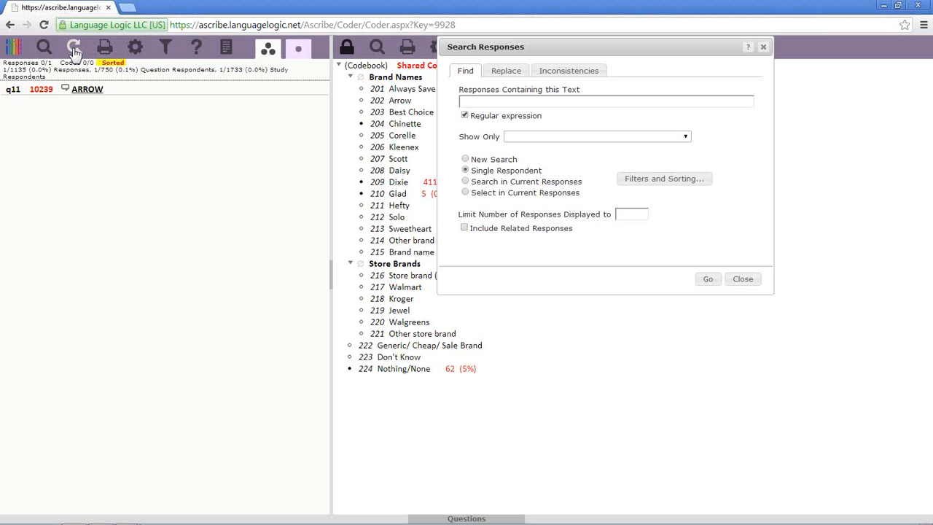
pyautogui.click(74, 48)
pyautogui.click(687, 142)
pyautogui.click(687, 138)
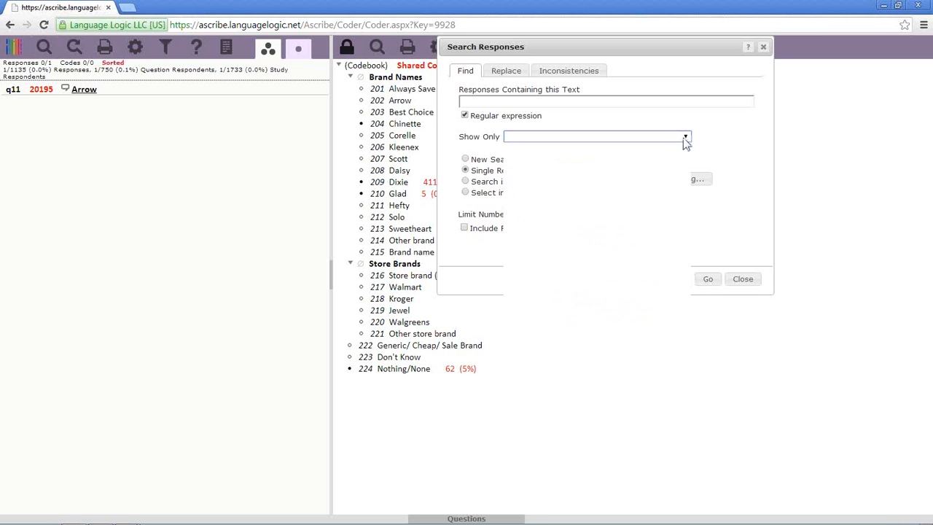
pyautogui.click(756, 283)
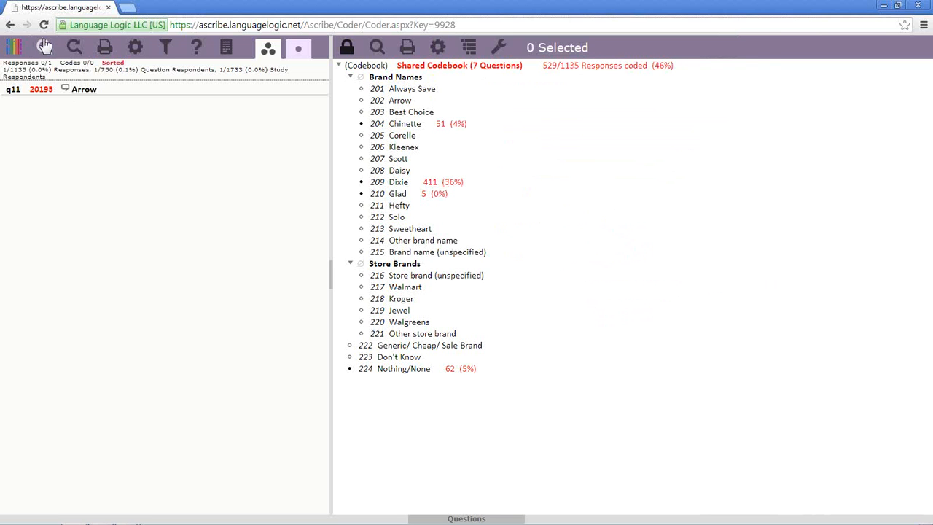
# - Set the search type back to New Search and open q8 in Ascribe Coder from the study's question list
pyautogui.click(44, 47)
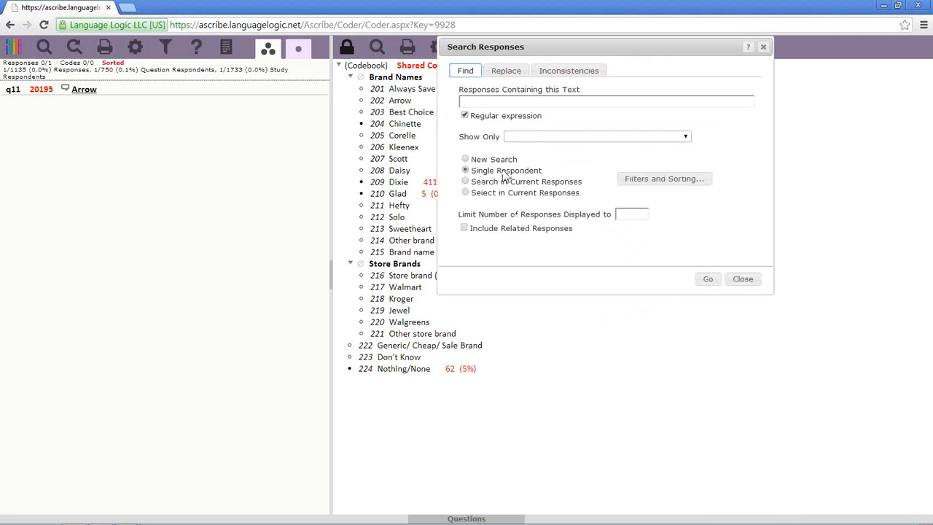
pyautogui.click(466, 159)
pyautogui.click(15, 49)
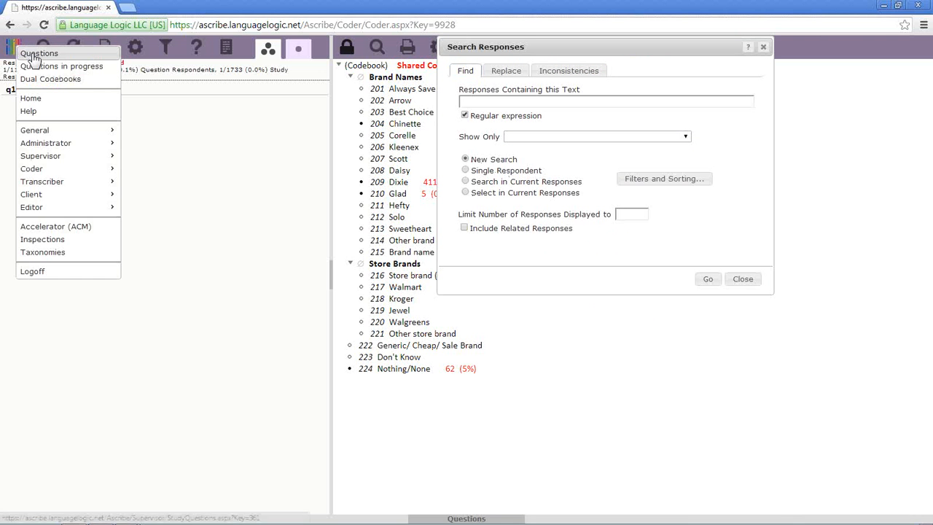
pyautogui.click(33, 55)
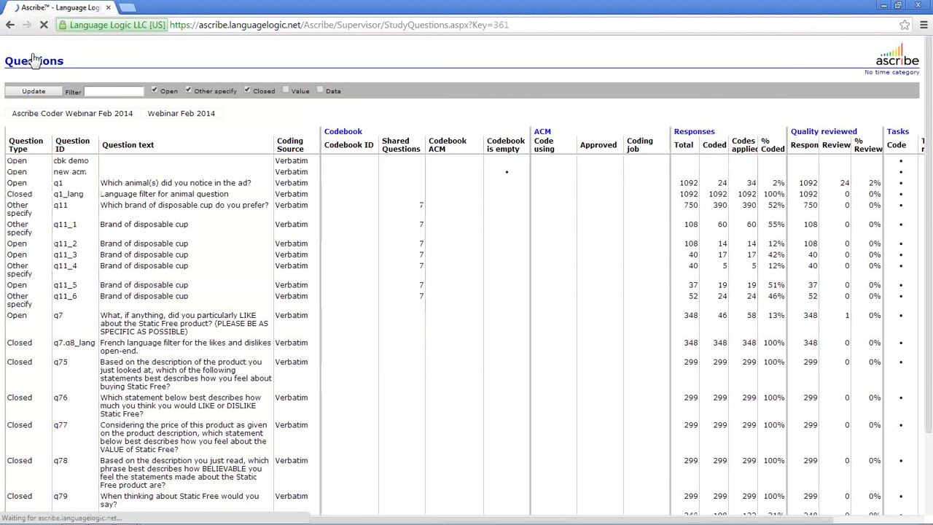
pyautogui.scroll(-3, 154, 429)
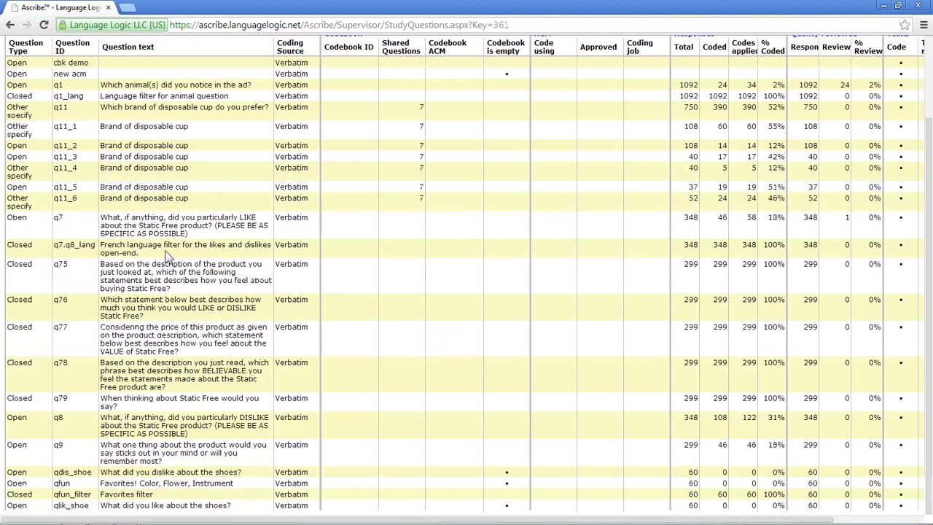
pyautogui.rightClick(171, 422)
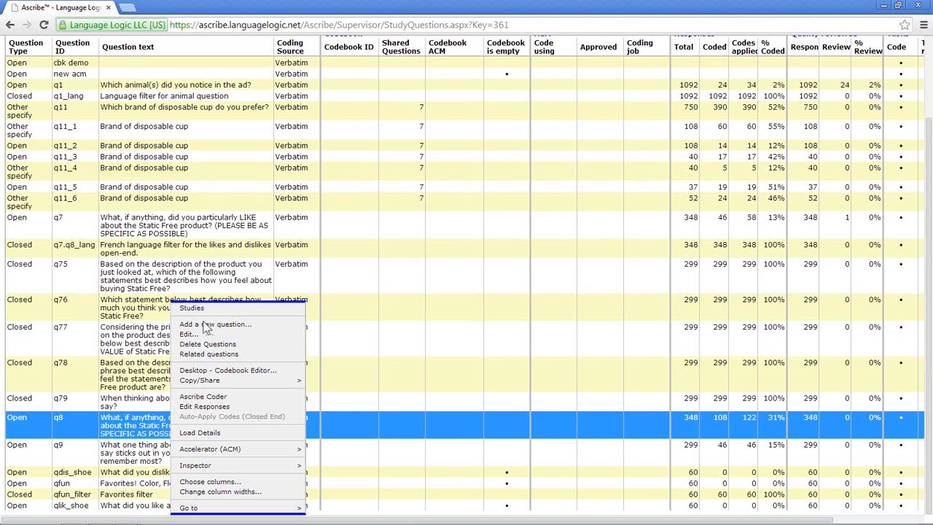
pyautogui.click(211, 397)
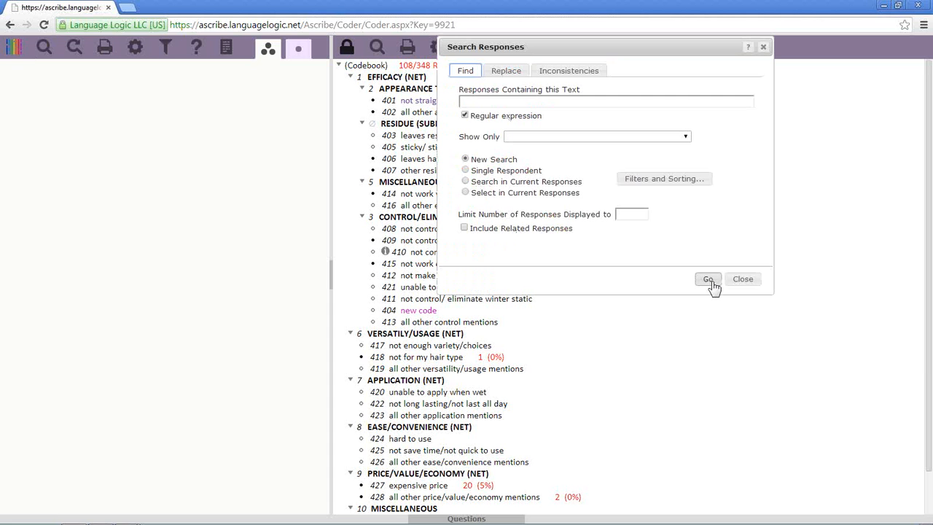
# - Search the q8 responses for "winter" as a New Search
pyautogui.click(525, 103)
pyautogui.write('winter')
pyautogui.click(708, 279)
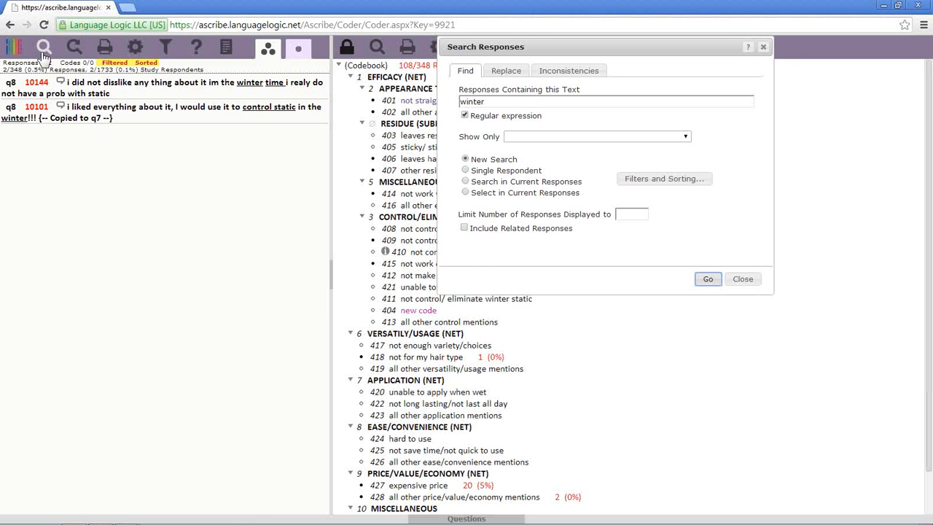
# - Open q7 in Ascribe Coder from the study's question list and search its responses for "winter"
pyautogui.click(13, 48)
pyautogui.click(28, 65)
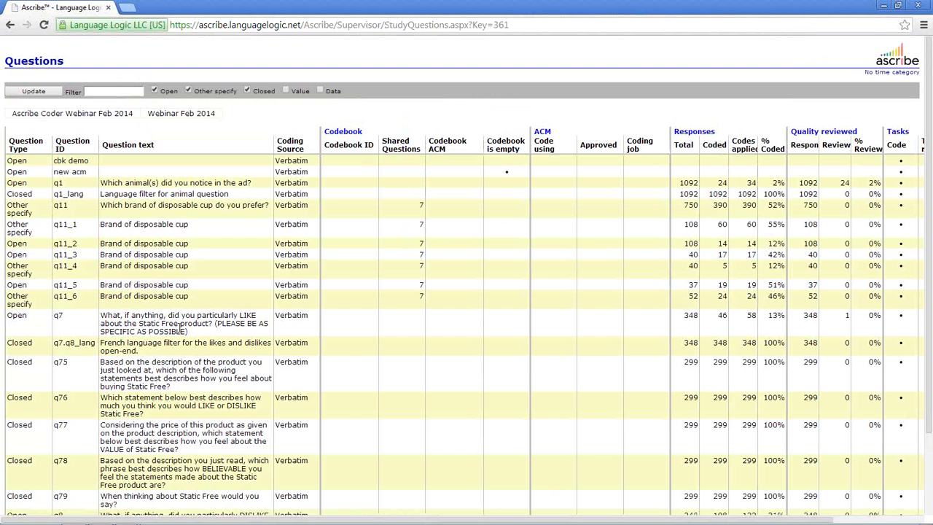
pyautogui.rightClick(178, 322)
pyautogui.click(272, 396)
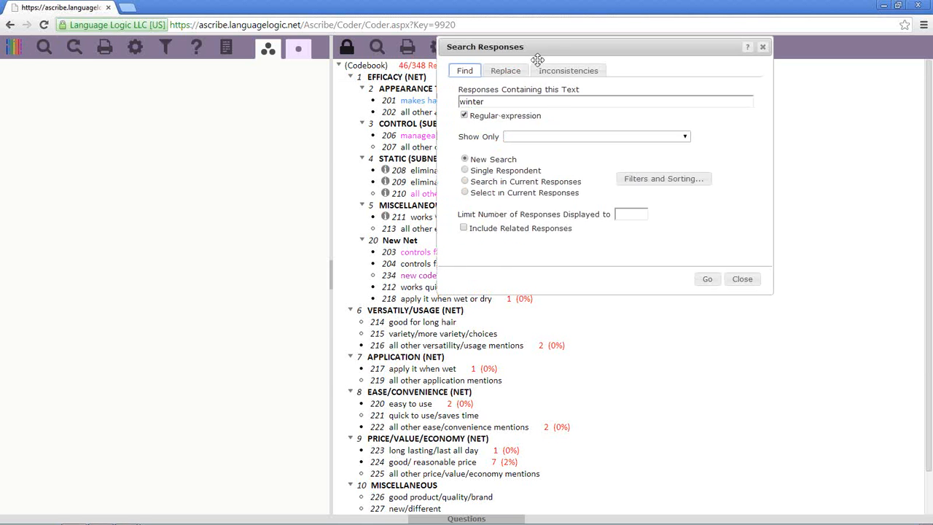
pyautogui.moveTo(538, 59); pyautogui.dragTo(266, 148)
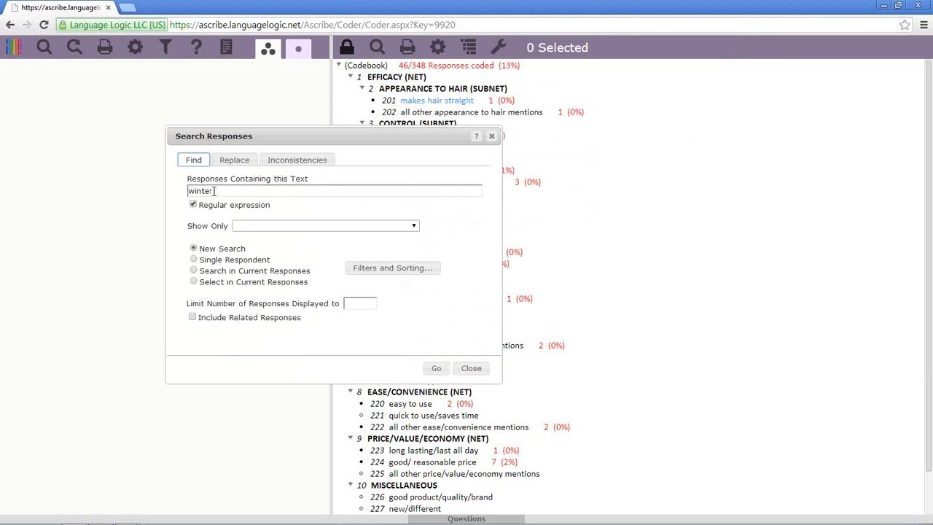
pyautogui.click(436, 369)
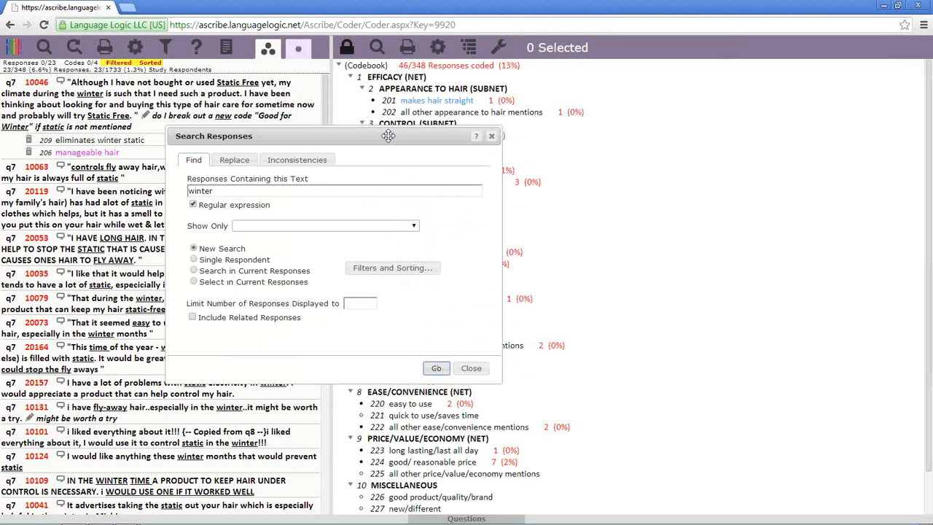
pyautogui.moveTo(389, 136); pyautogui.dragTo(671, 83)
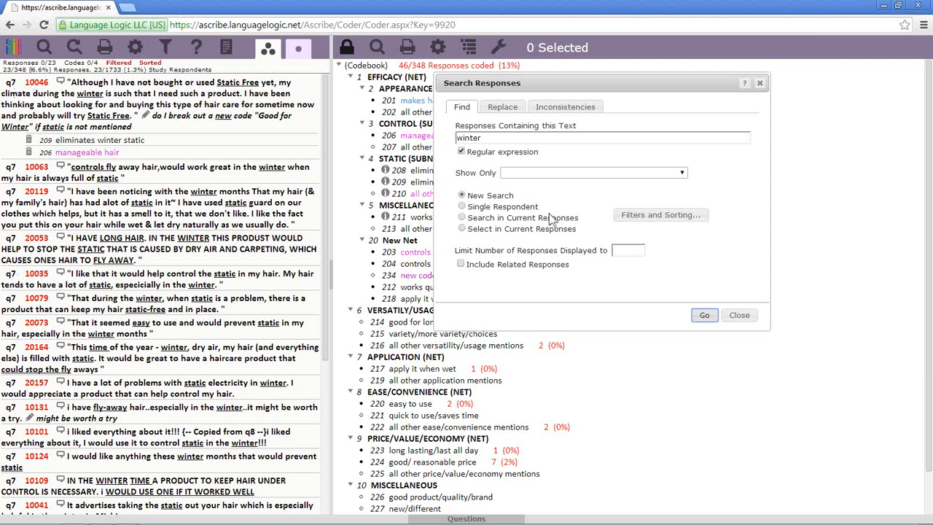
# - Select the loaded q7 responses that contain "static", using Select in Current Responses, and review the selection
pyautogui.click(462, 228)
pyautogui.click(528, 173)
pyautogui.click(528, 173)
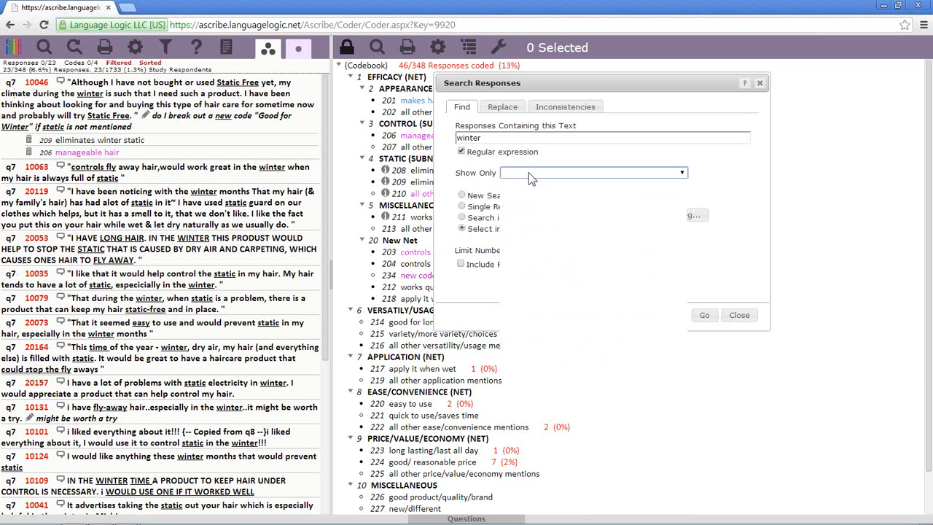
pyautogui.doubleClick(497, 137)
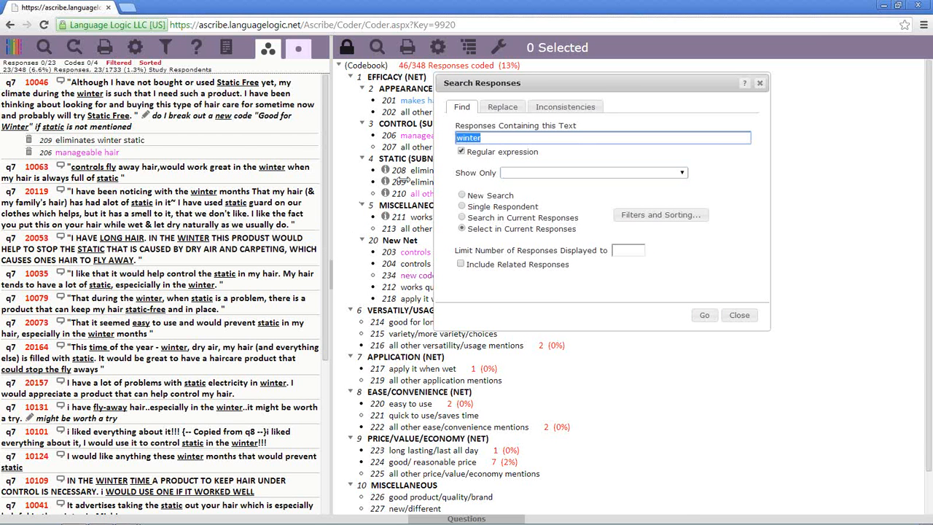
pyautogui.write('static')
pyautogui.click(706, 315)
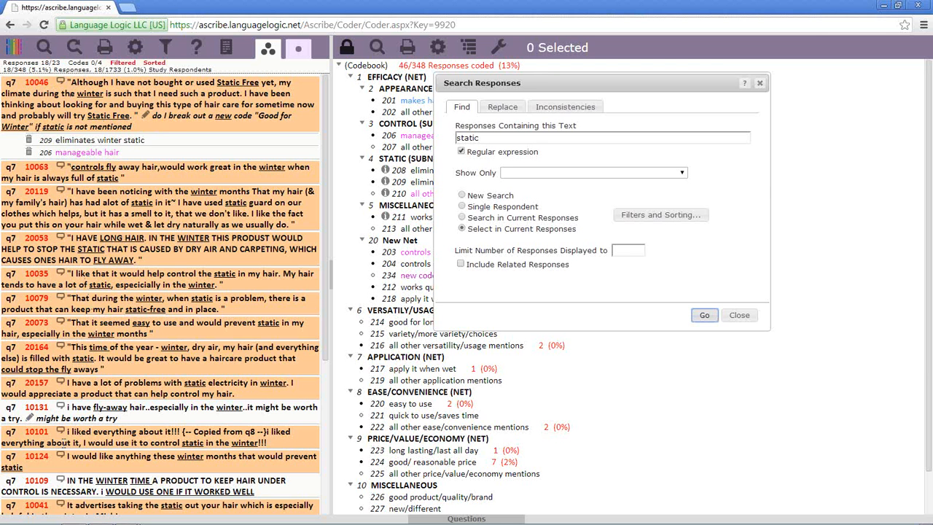
pyautogui.scroll(-3, 67, 443)
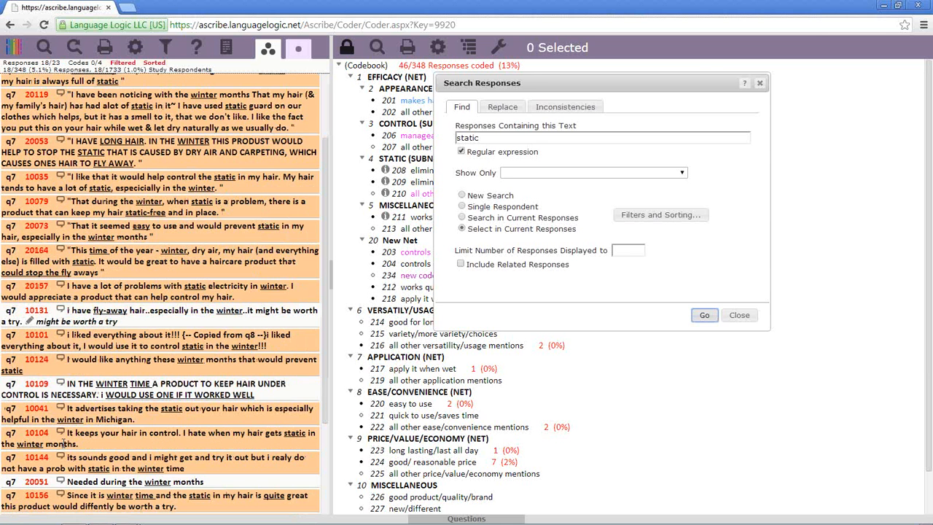
pyautogui.scroll(3, 67, 442)
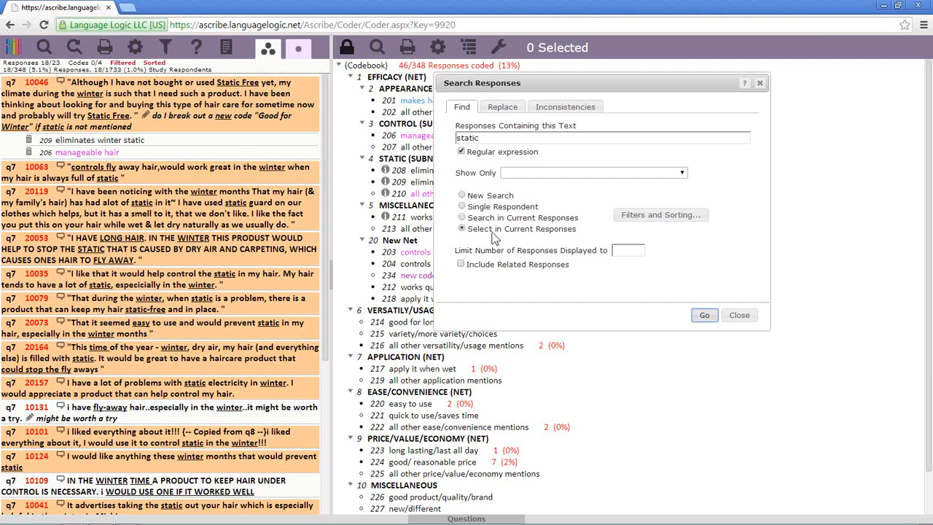
# - Narrow the loaded responses to those containing "static", using Search in Current Responses
pyautogui.click(466, 218)
pyautogui.moveTo(41, 63); pyautogui.dragTo(61, 63)
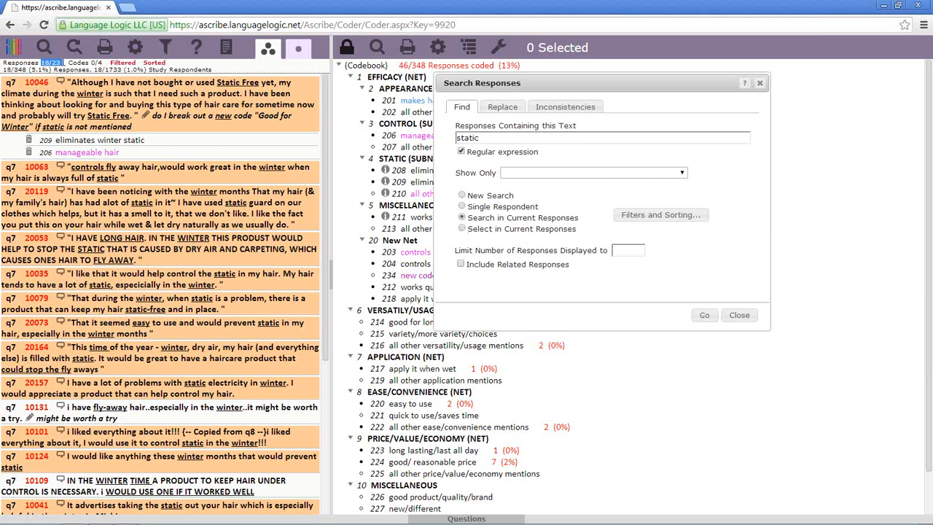
pyautogui.click(69, 69)
pyautogui.click(704, 317)
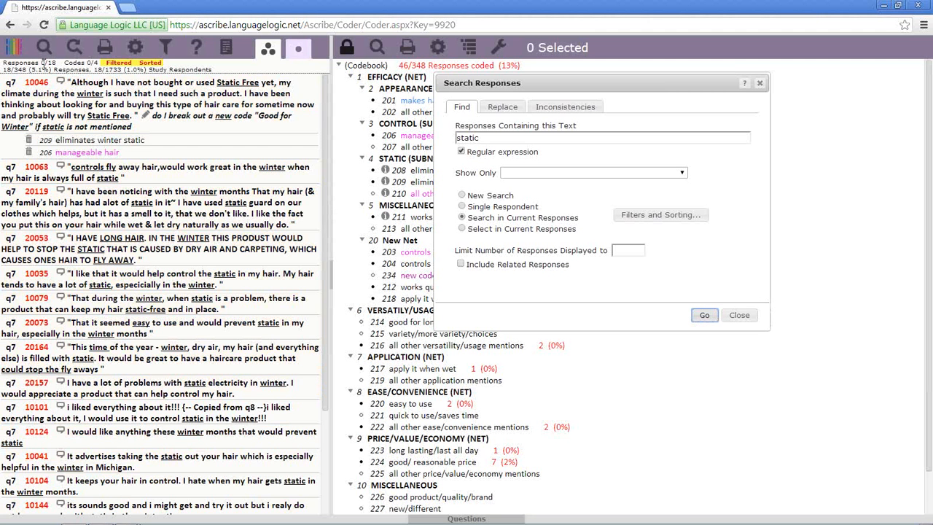
pyautogui.moveTo(42, 64); pyautogui.dragTo(56, 64)
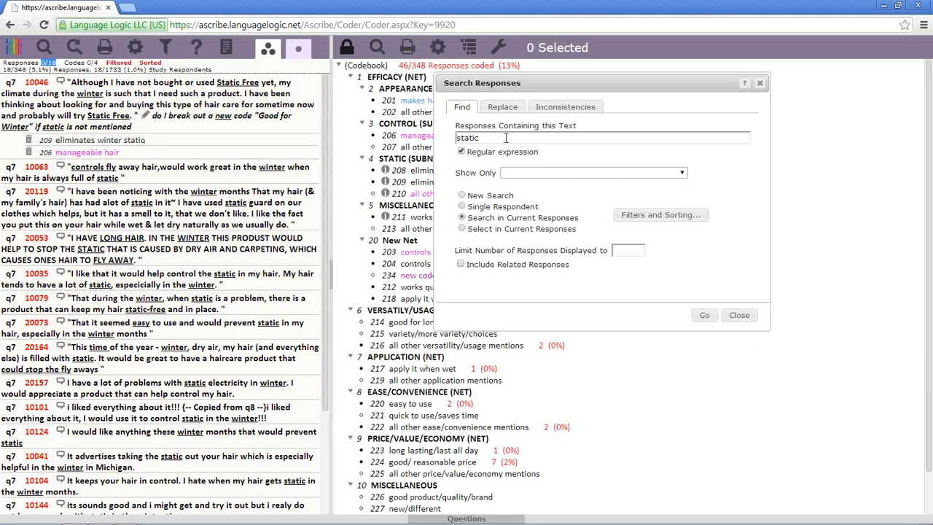
# - Narrow the current responses further to those containing "fly"
pyautogui.doubleClick(492, 137)
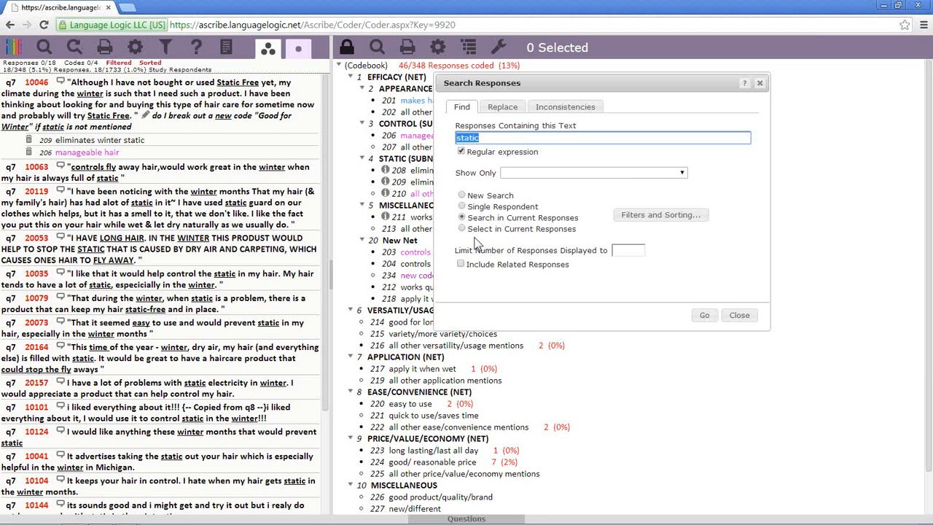
pyautogui.write('fly')
pyautogui.click(704, 318)
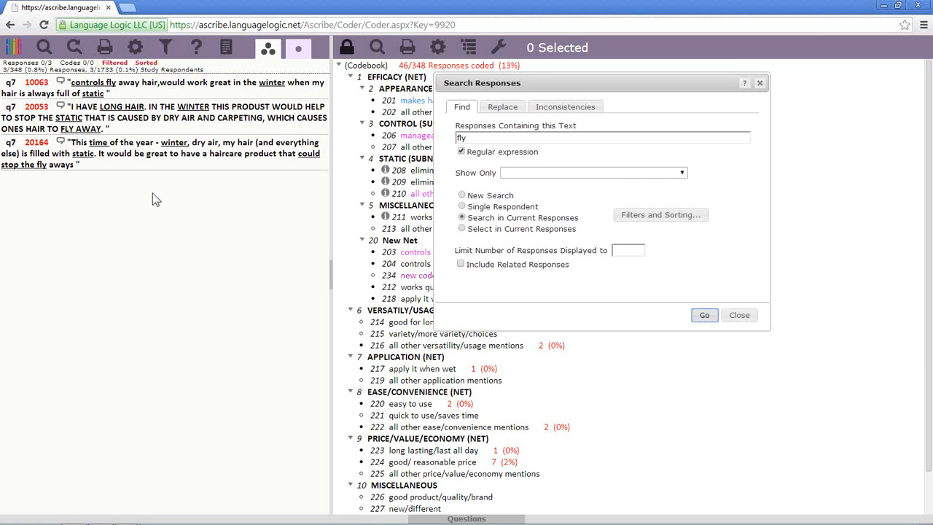
# - Select the current responses containing "fly" using Select in Current Responses, with Include Related Responses enabled
pyautogui.click(462, 229)
pyautogui.click(461, 217)
pyautogui.click(462, 229)
pyautogui.click(460, 265)
pyautogui.click(699, 322)
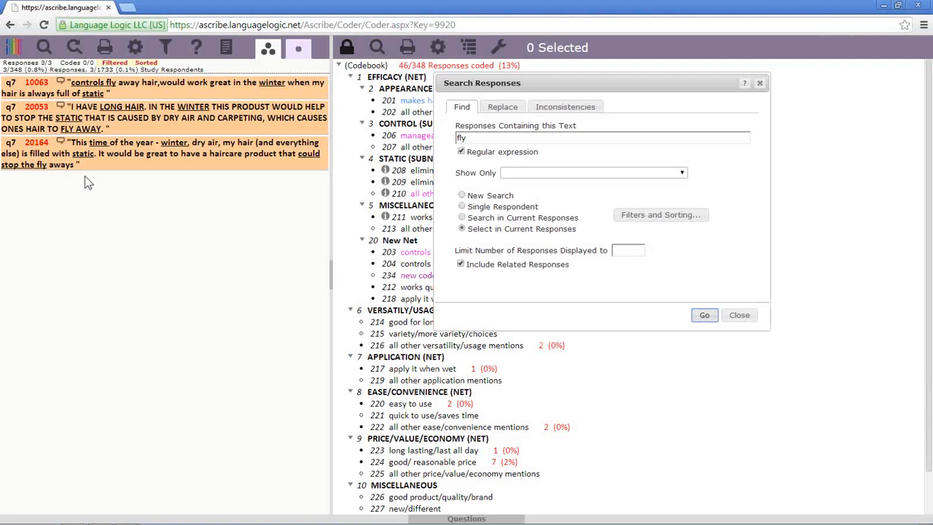
# - Deselect the three selected q7 responses and turn off Include Related Responses
pyautogui.click(138, 166)
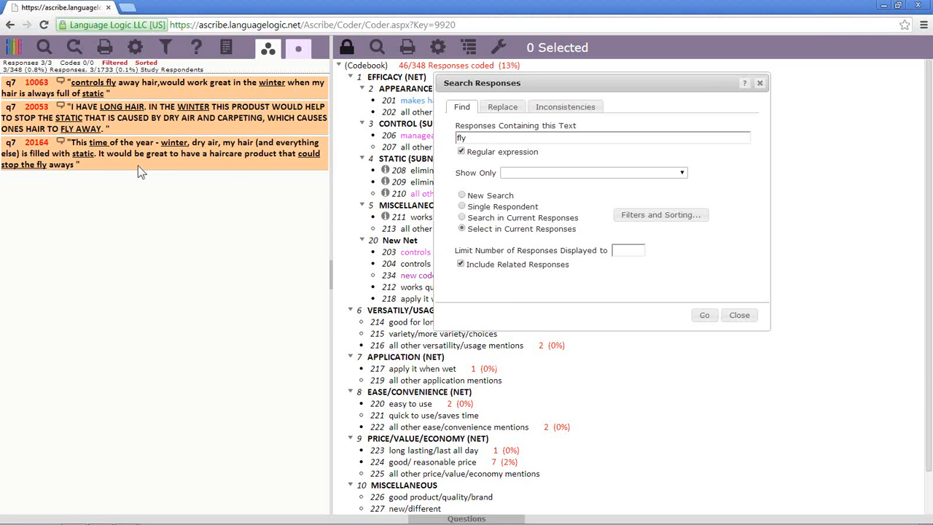
pyautogui.click(158, 130)
pyautogui.click(159, 98)
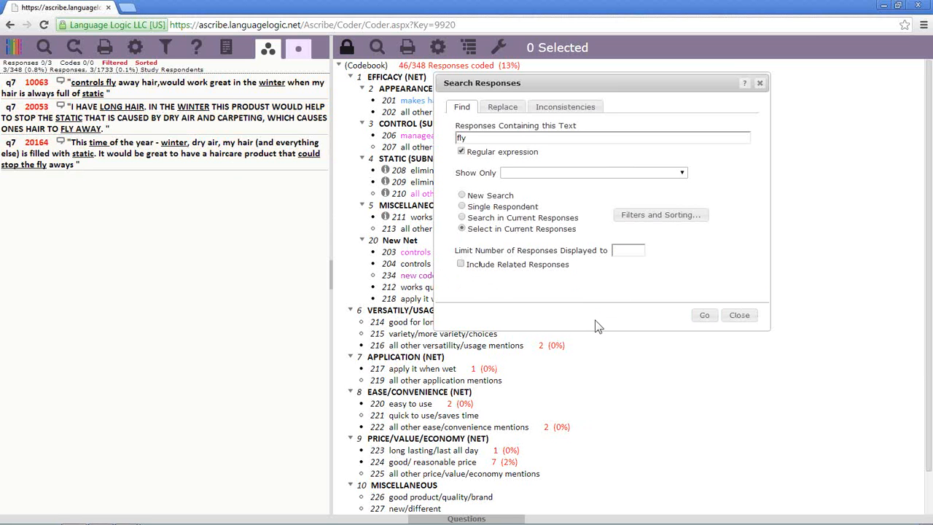
# - Run a New Search for q7 responses containing "winter"
pyautogui.moveTo(482, 141); pyautogui.dragTo(436, 142)
pyautogui.press('BackSpace')
pyautogui.click(461, 196)
pyautogui.click(497, 139)
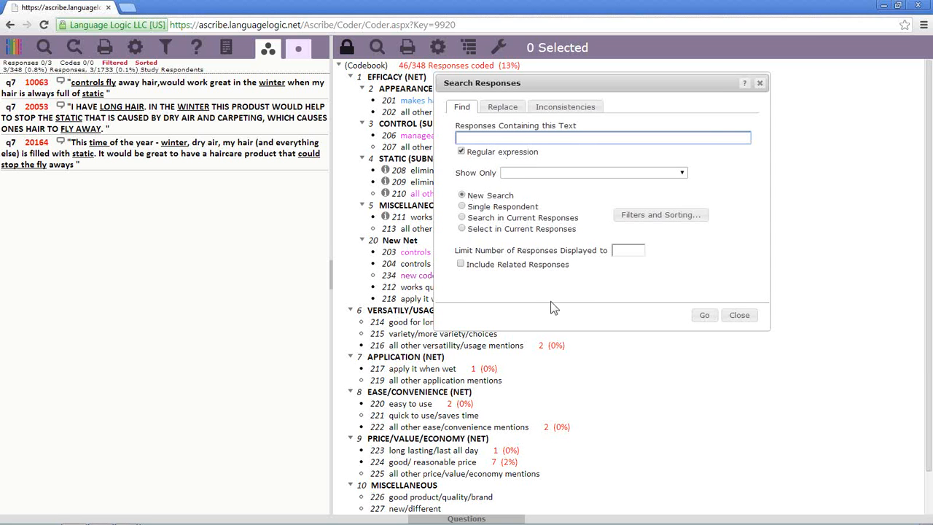
pyautogui.write('winter')
pyautogui.click(706, 319)
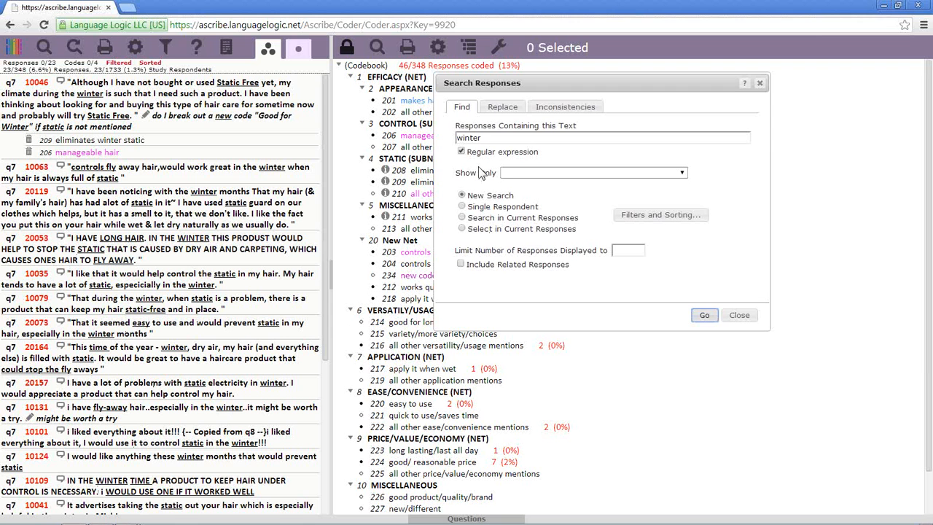
# - Narrow the loaded "winter" responses to those containing "static", using Search in Current Responses
pyautogui.doubleClick(485, 137)
pyautogui.write('static')
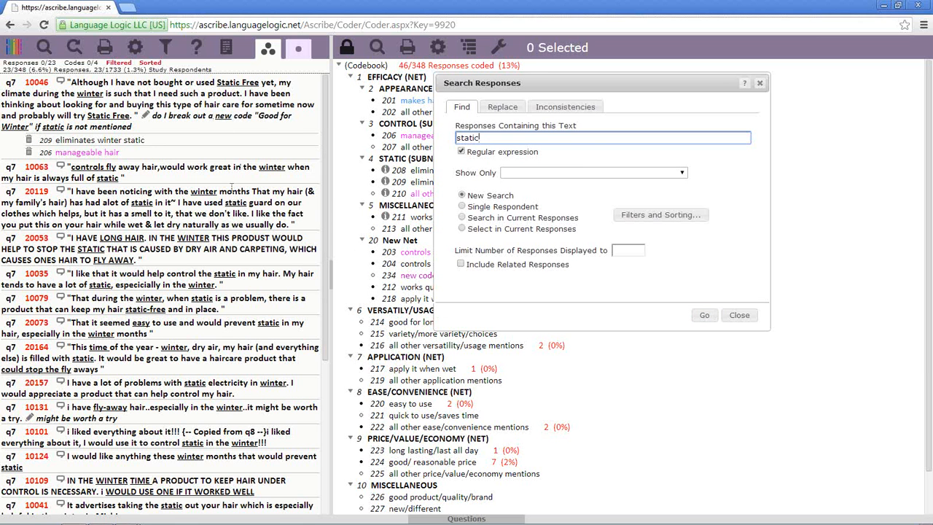
pyautogui.click(461, 218)
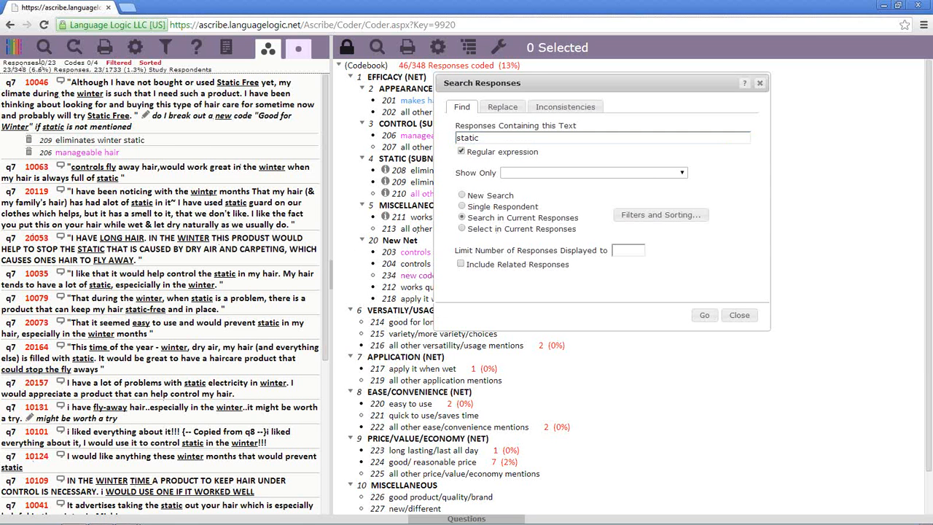
pyautogui.doubleClick(51, 63)
pyautogui.click(515, 285)
pyautogui.click(700, 317)
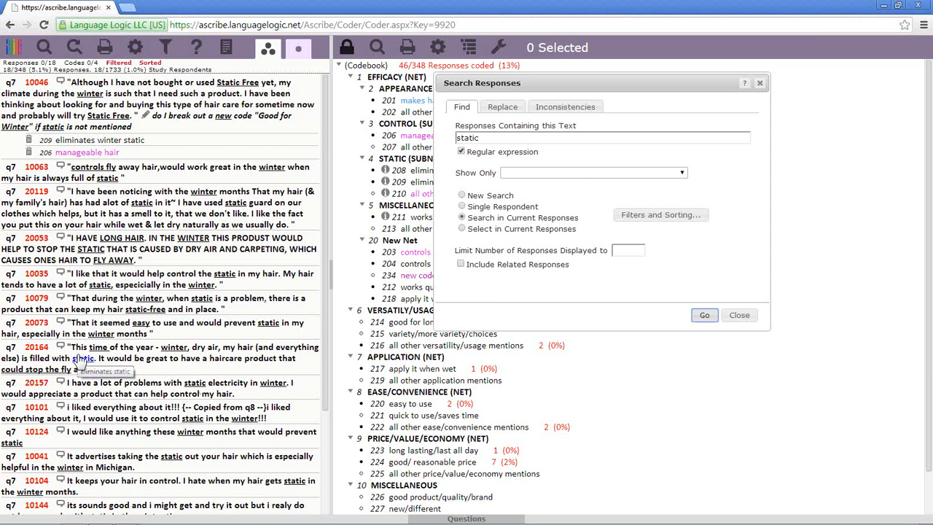
# - Select the loaded responses containing "fly" with Select in Current Responses, dismissing the antivirus notification
pyautogui.moveTo(496, 137); pyautogui.dragTo(337, 139)
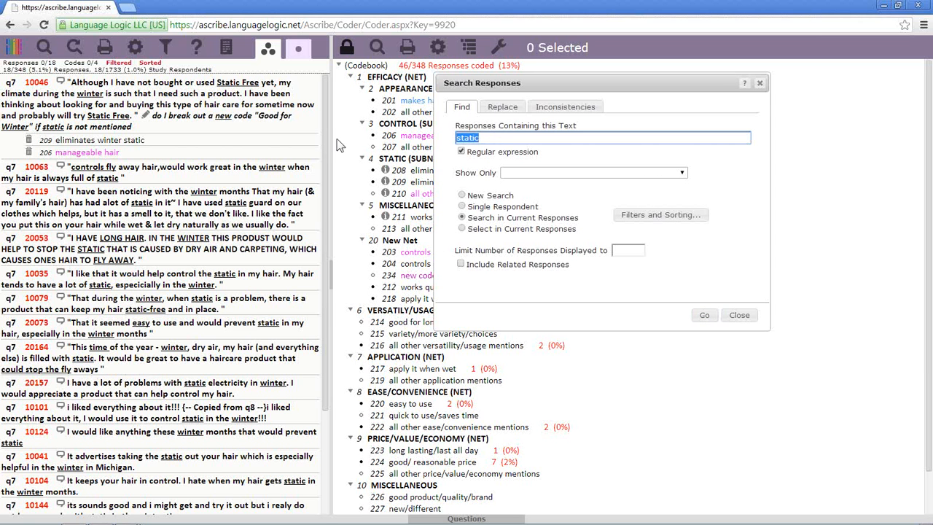
pyautogui.write('fly')
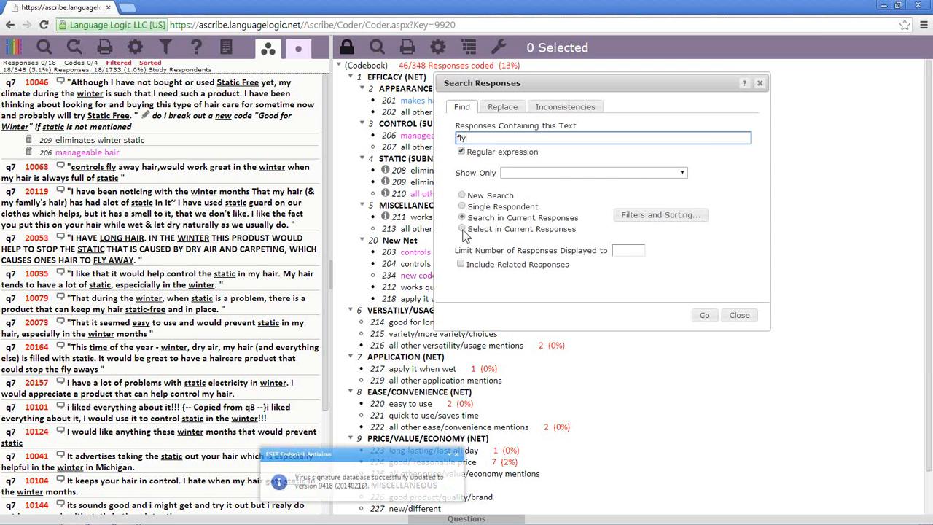
pyautogui.click(466, 229)
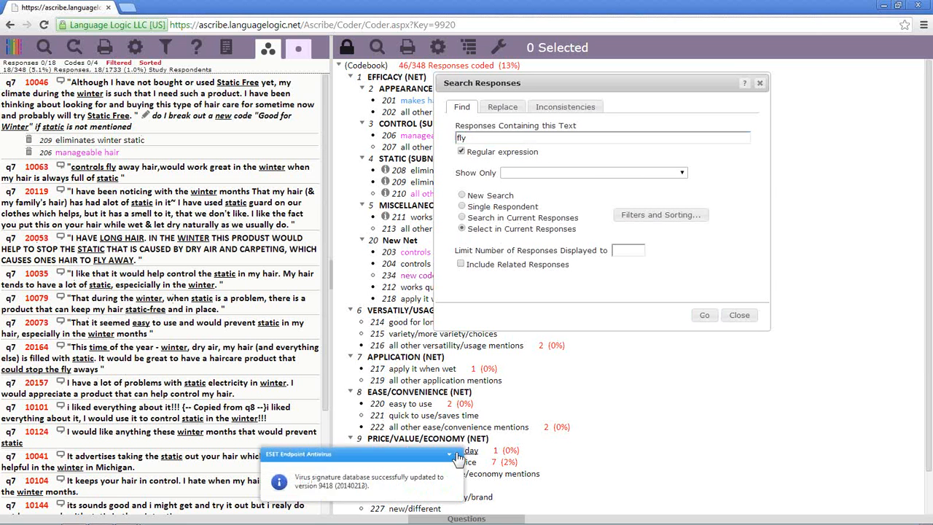
pyautogui.click(457, 456)
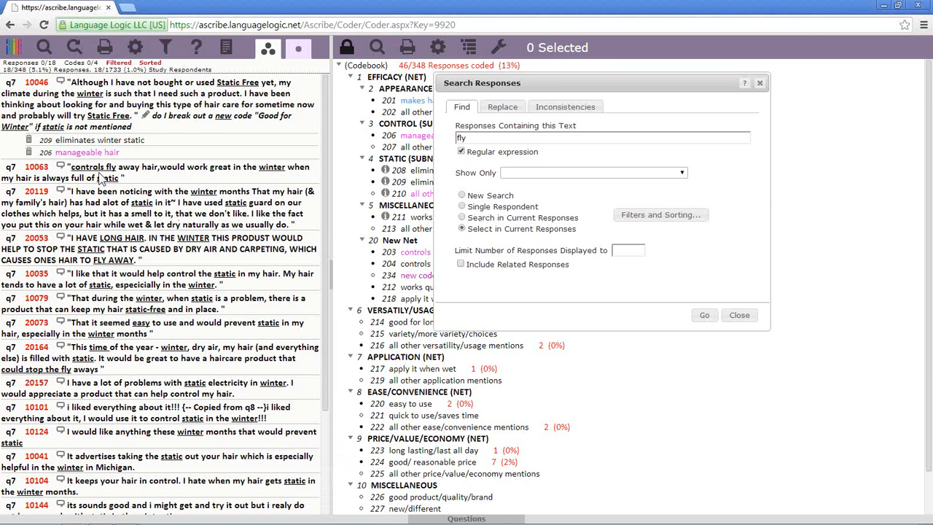
pyautogui.click(707, 317)
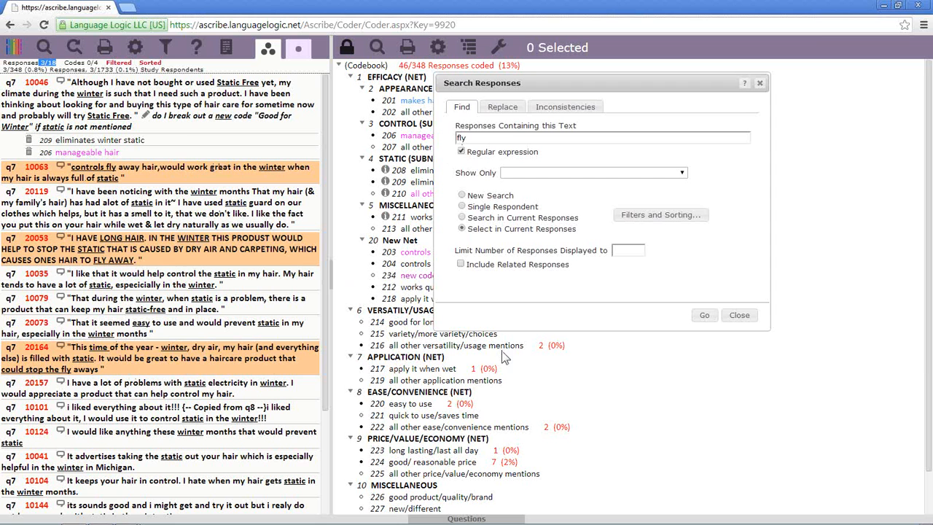
# - Reset the response search to New Search and clear its search text
pyautogui.click(462, 196)
pyautogui.click(493, 137)
pyautogui.doubleClick(493, 137)
pyautogui.press('BackSpace')
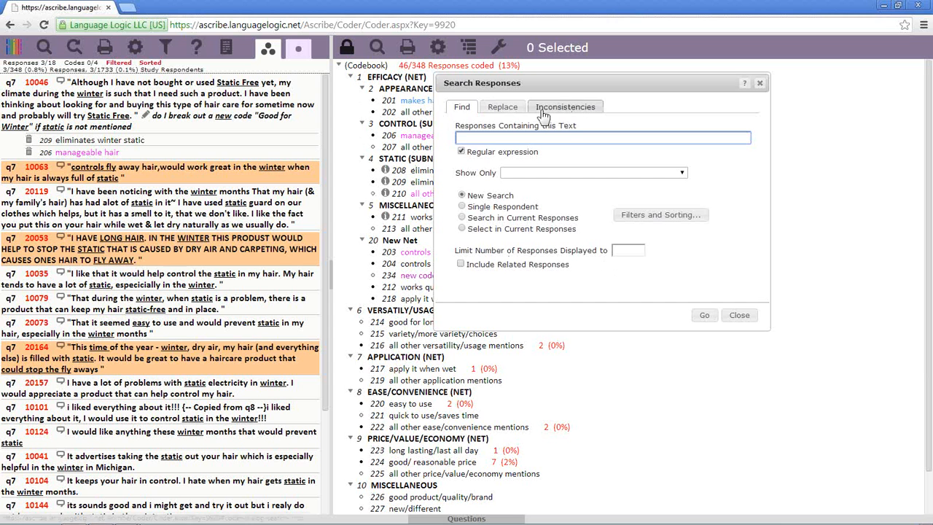
# - Examine the Replace options for responses, including the find and replacement text, and try Replace In with Translation, Transcription and Notes
pyautogui.click(513, 109)
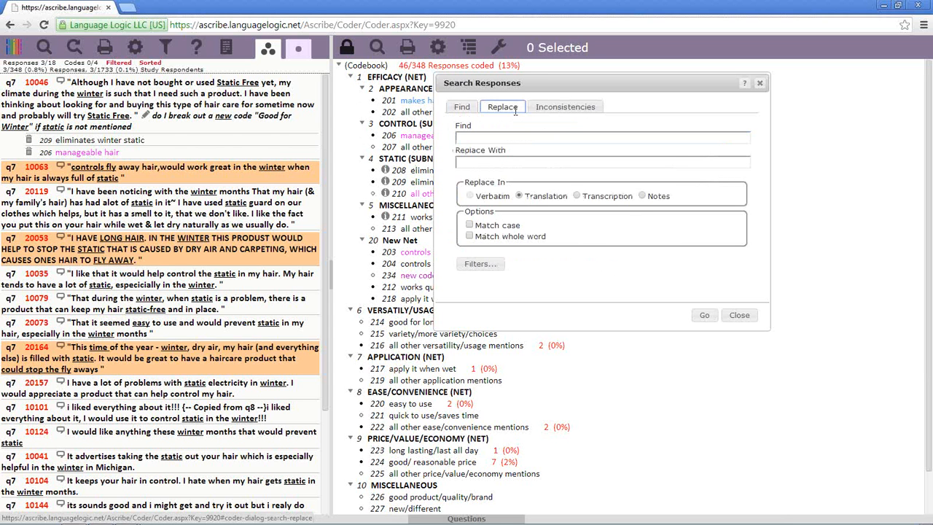
pyautogui.click(501, 138)
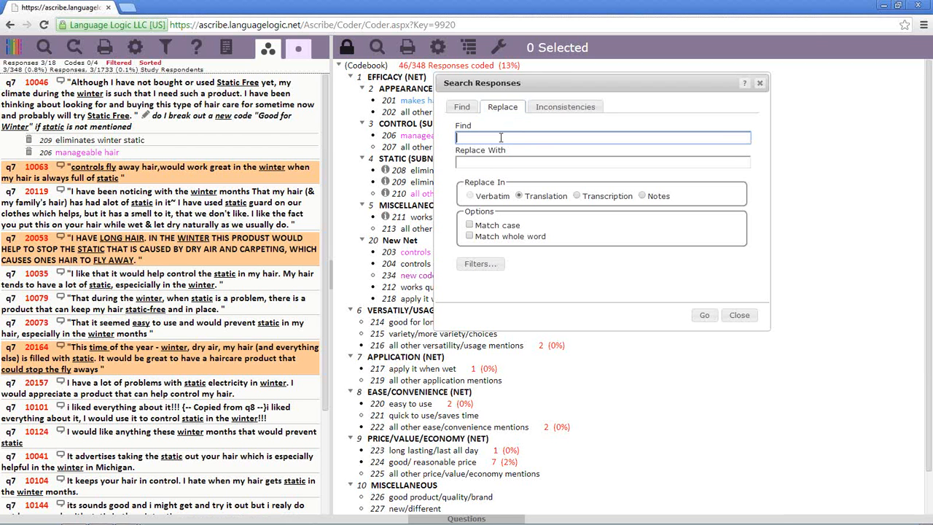
pyautogui.click(486, 164)
pyautogui.click(487, 139)
pyautogui.click(486, 160)
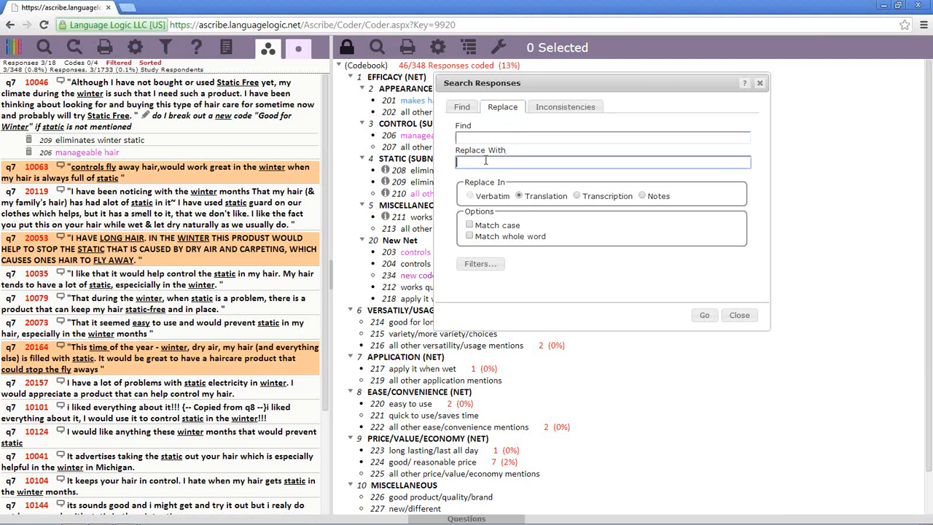
pyautogui.click(519, 196)
pyautogui.click(577, 196)
pyautogui.click(643, 196)
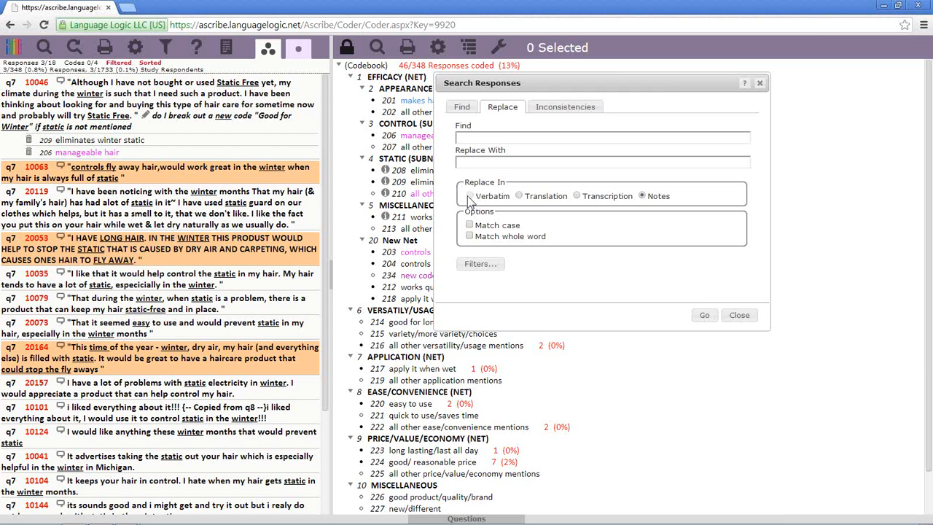
# - Search for responses with inconsistent Coding (ignore order), matched by Verbatim, and close the search dialog
pyautogui.click(575, 110)
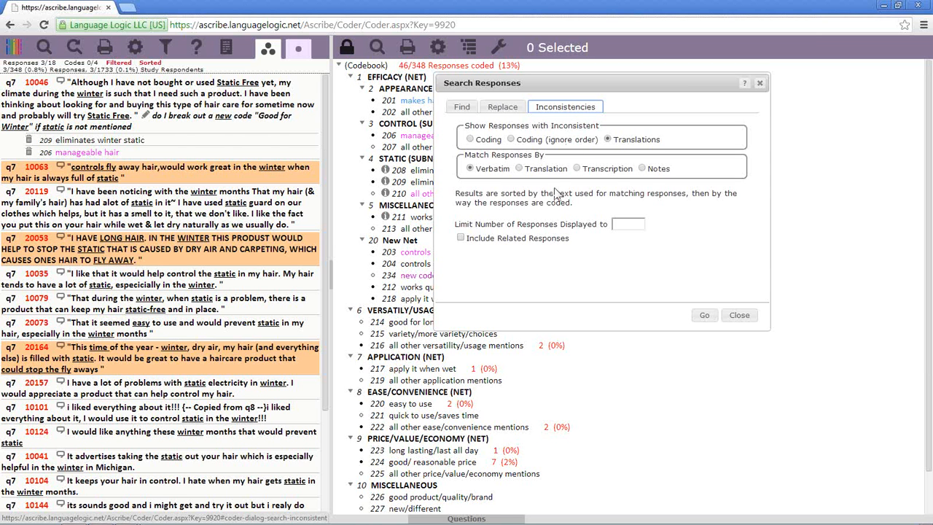
pyautogui.click(474, 140)
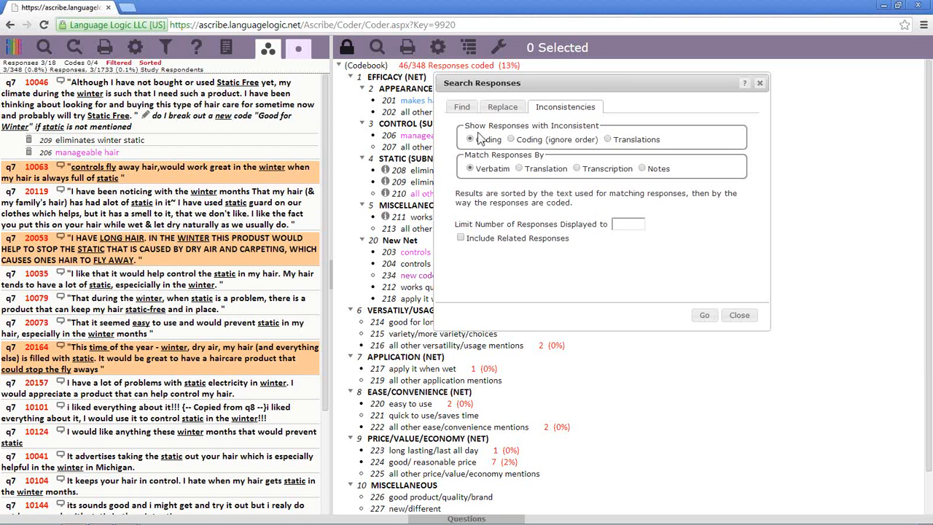
pyautogui.click(512, 140)
pyautogui.click(707, 318)
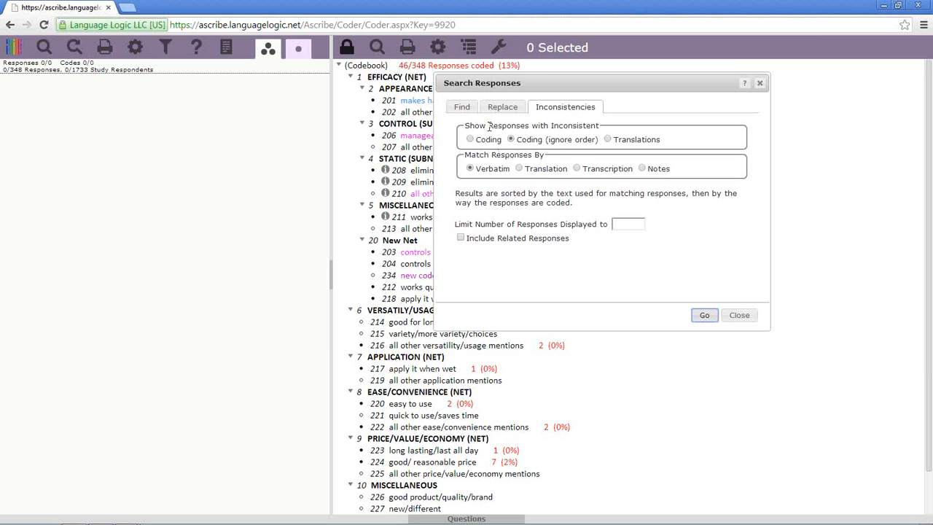
pyautogui.click(744, 318)
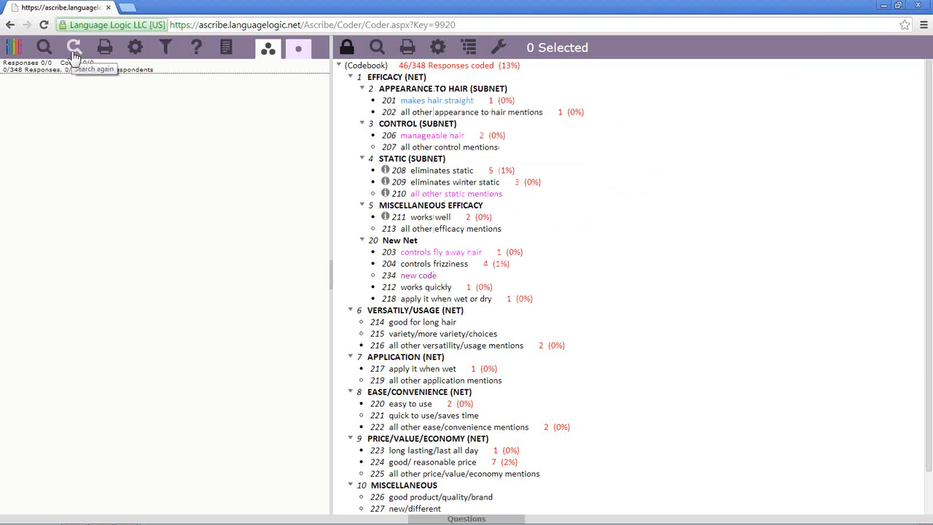
# - Load only the uncoded responses with a New Search and close the search dialog
pyautogui.click(43, 47)
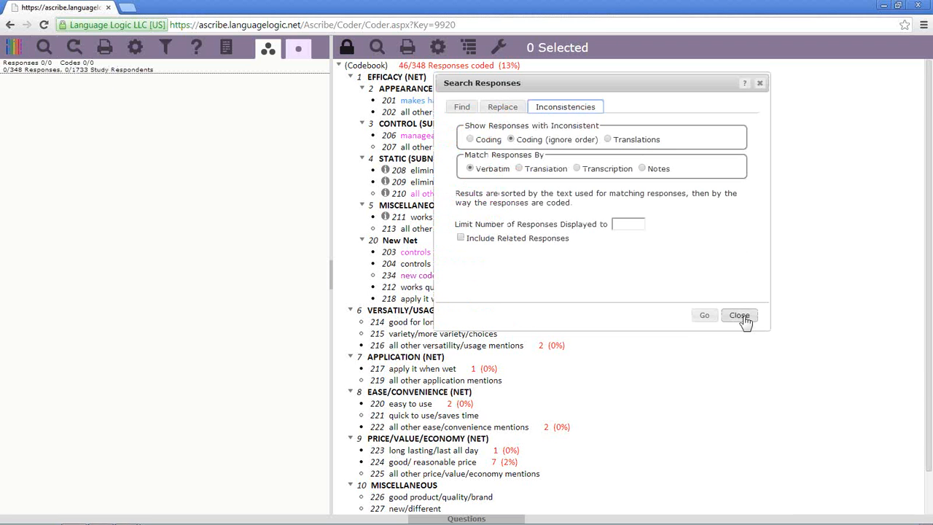
pyautogui.click(740, 315)
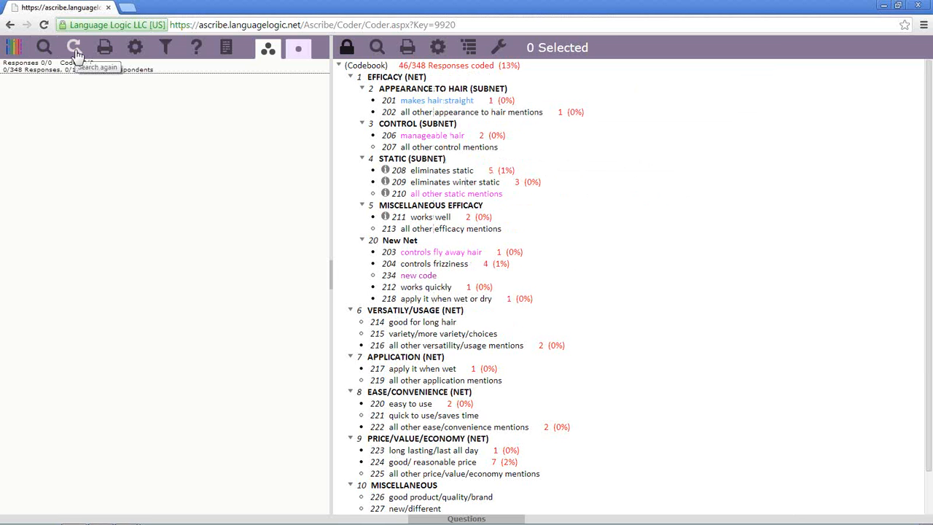
pyautogui.click(44, 47)
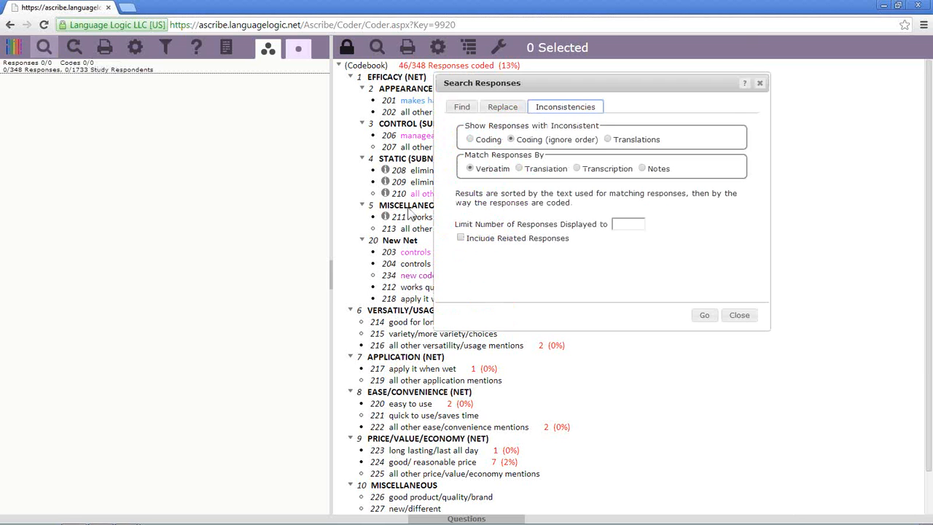
pyautogui.click(462, 107)
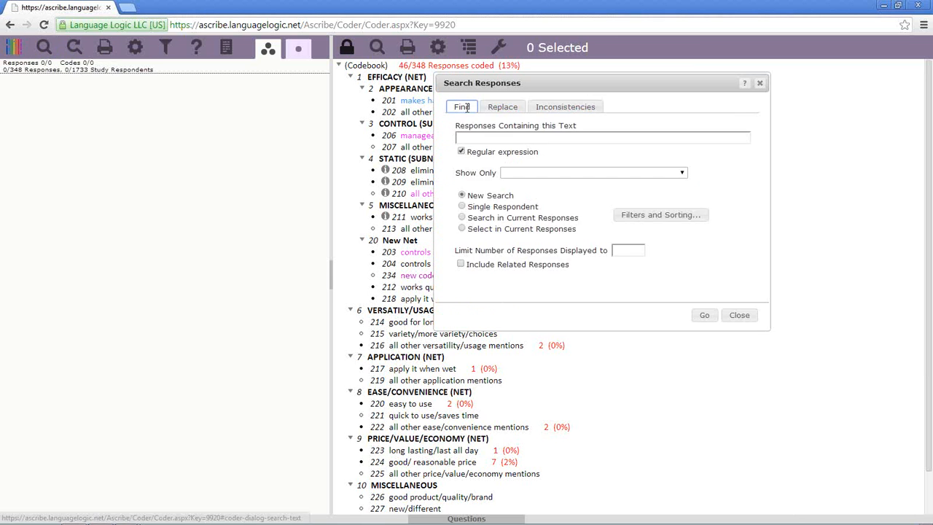
pyautogui.click(682, 175)
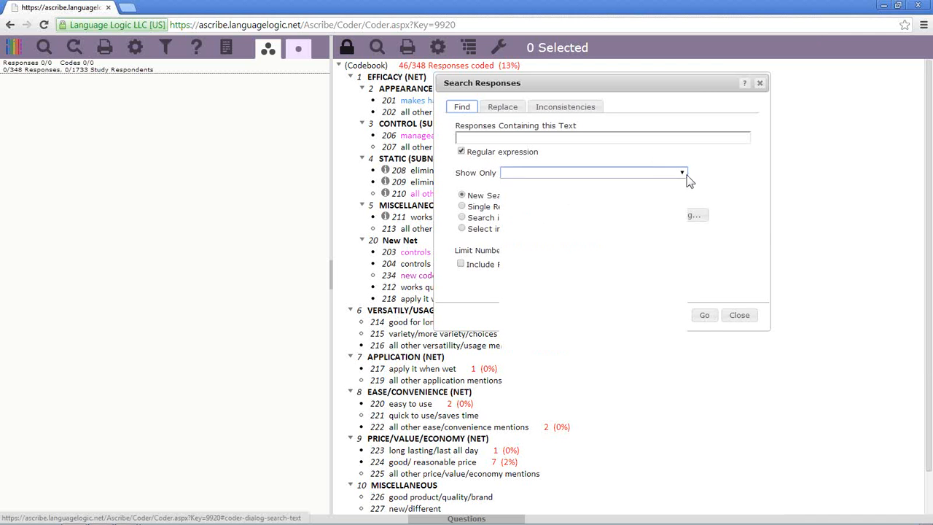
pyautogui.click(671, 204)
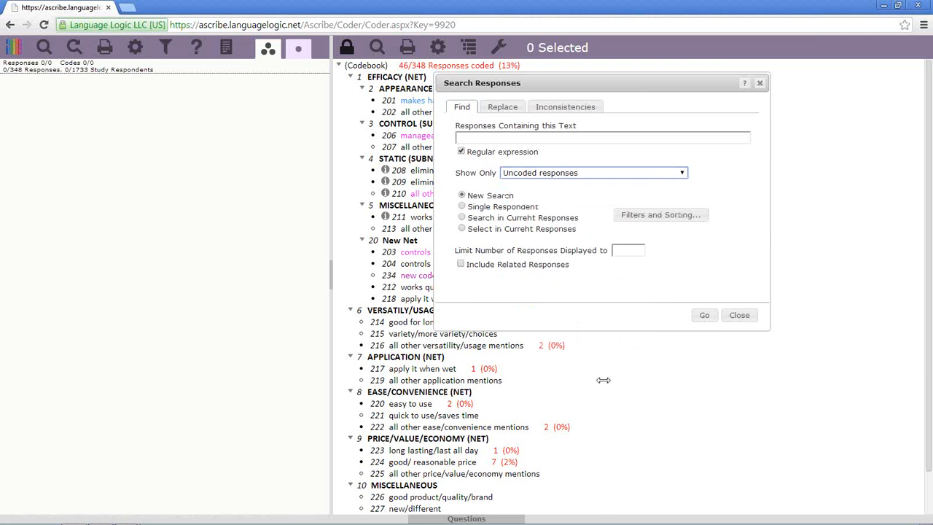
pyautogui.click(705, 317)
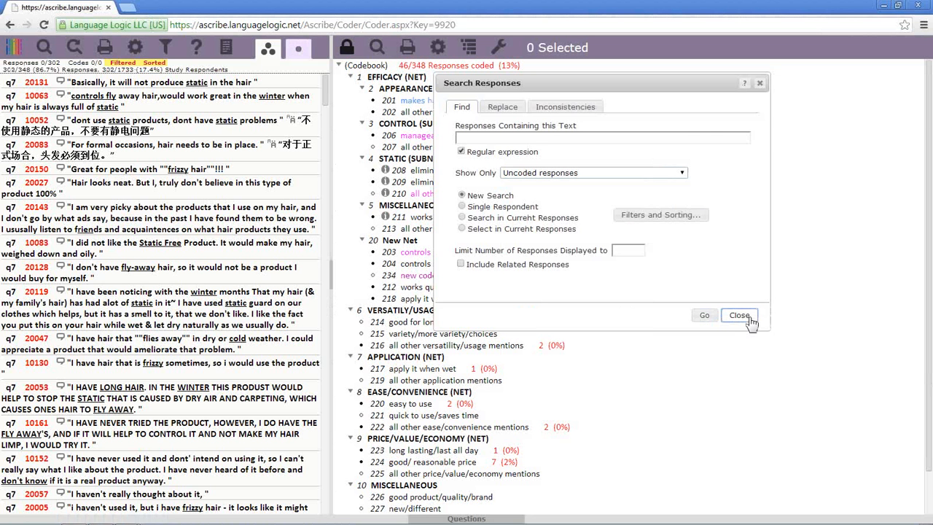
pyautogui.click(740, 315)
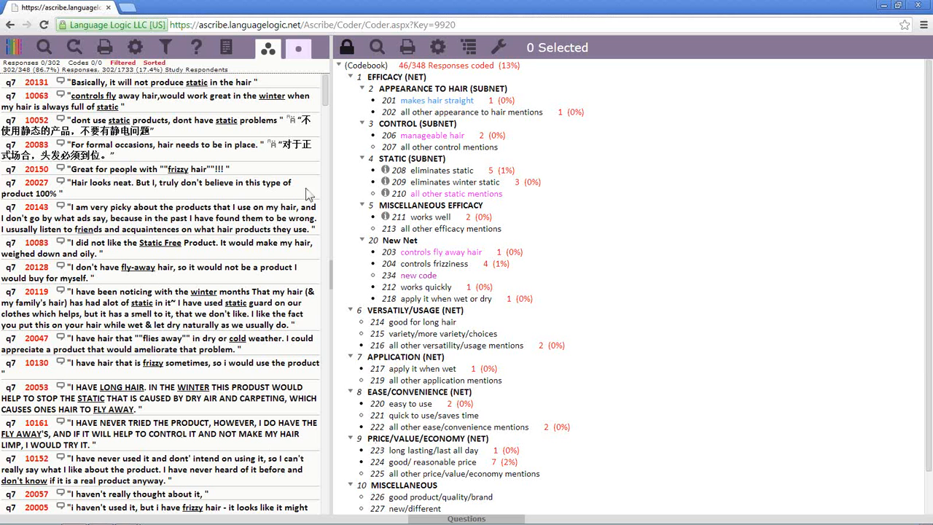
# - Apply code 209 eliminates winter static to the "Hair looks neat" response and code 203 controls fly away hair to the three responses below it
pyautogui.moveTo(426, 185); pyautogui.dragTo(298, 187)
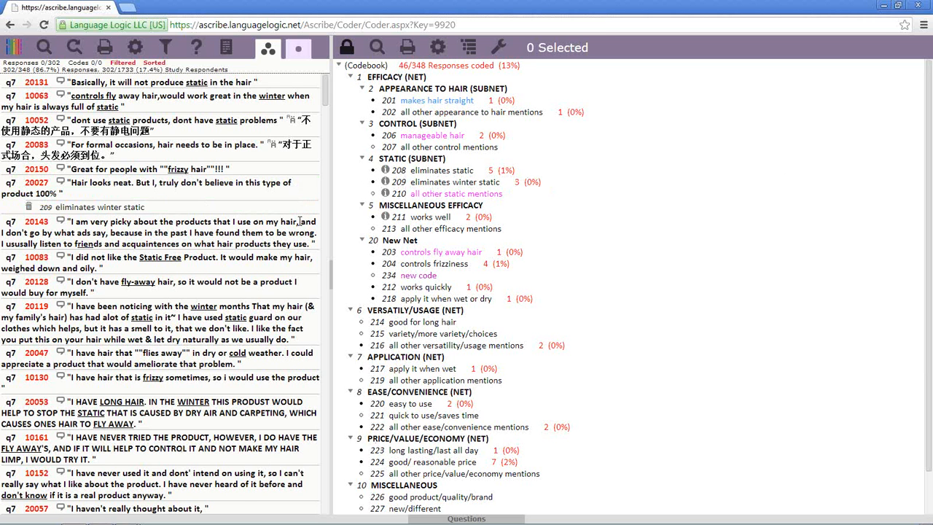
pyautogui.keyDown('ctrl'); pyautogui.click(283, 271); pyautogui.keyUp('ctrl')
pyautogui.keyDown('ctrl'); pyautogui.click(284, 292); pyautogui.keyUp('ctrl')
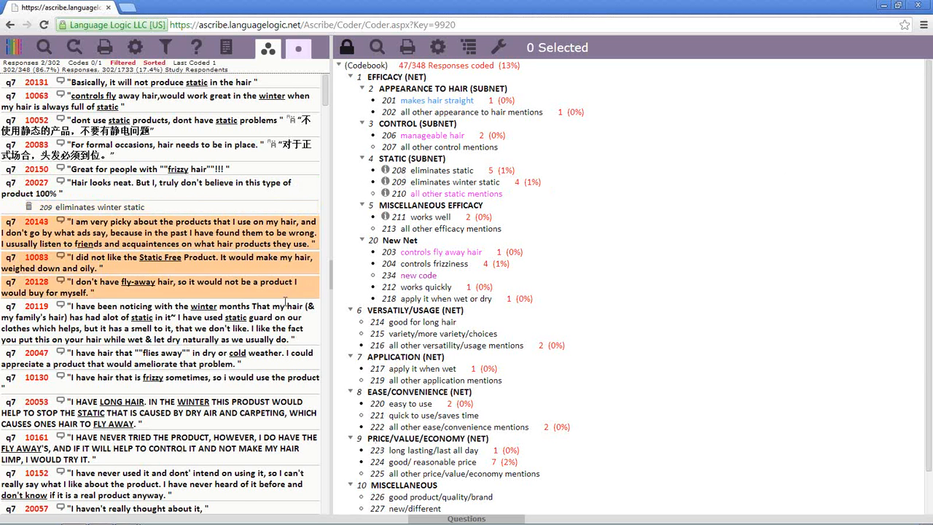
pyautogui.click(439, 254)
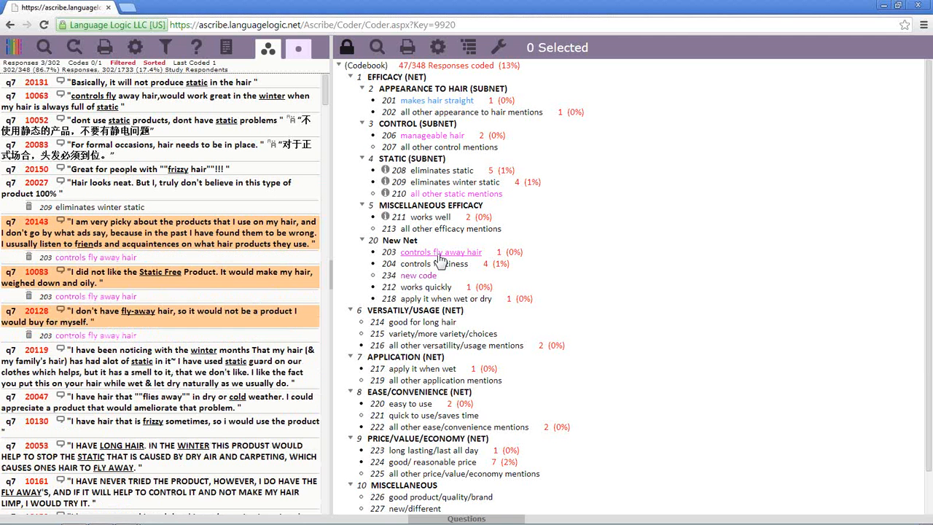
# - Code the following three responses through their underlined keywords: "winter" and "cold" as 209 eliminates winter static, "frizzy" as 204 controls frizziness
pyautogui.click(202, 352)
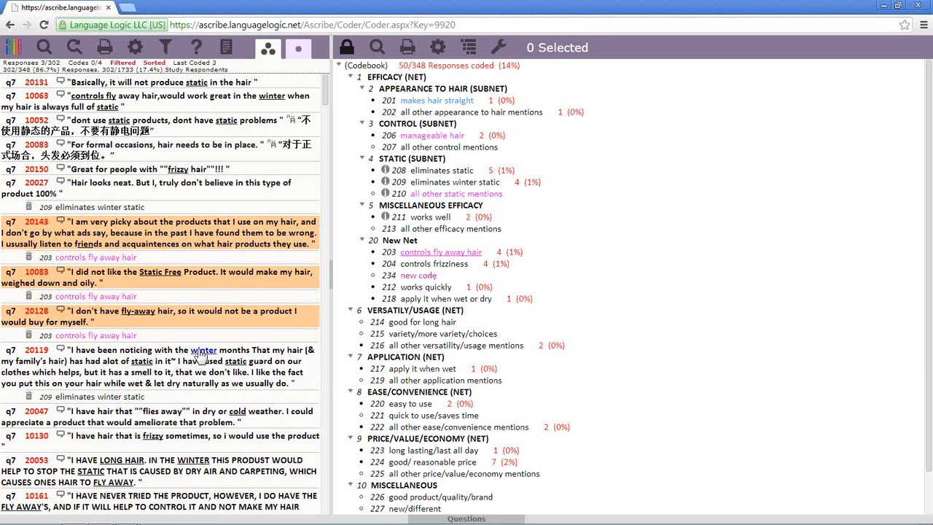
pyautogui.click(237, 413)
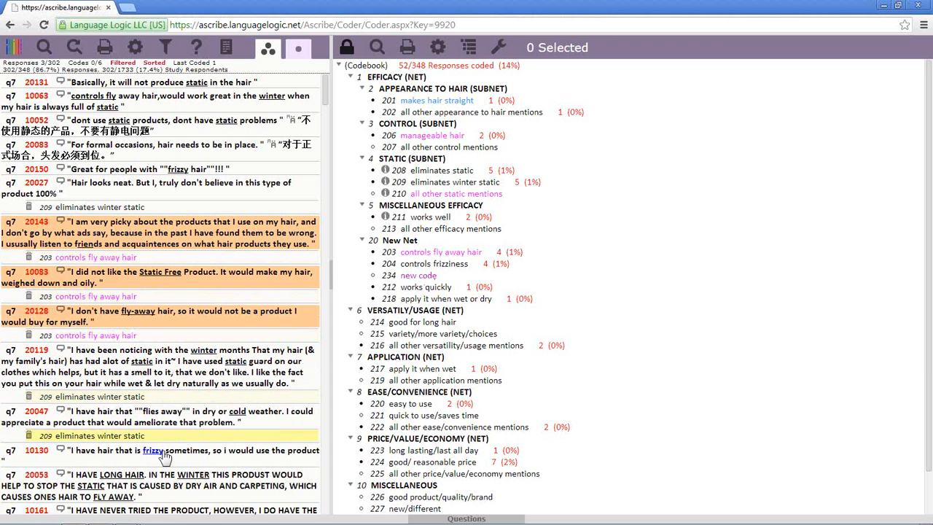
pyautogui.click(155, 451)
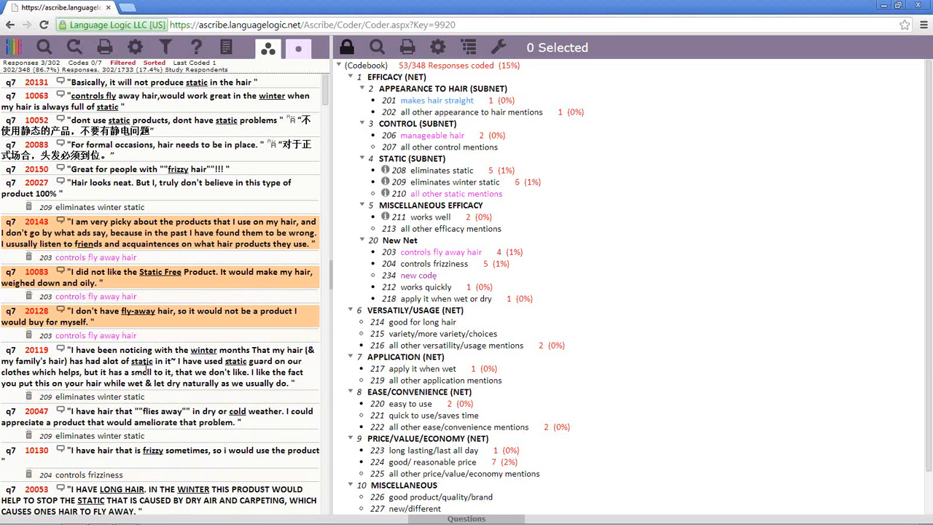
# - Apply code 204 controls frizziness to the "I am very picky" response and rerun the search for uncoded responses
pyautogui.moveTo(428, 265)
pyautogui.mouseDown()
pyautogui.moveTo(266, 251)
pyautogui.moveTo(326, 262)
pyautogui.moveTo(422, 265)
pyautogui.moveTo(229, 238)
pyautogui.mouseUp()
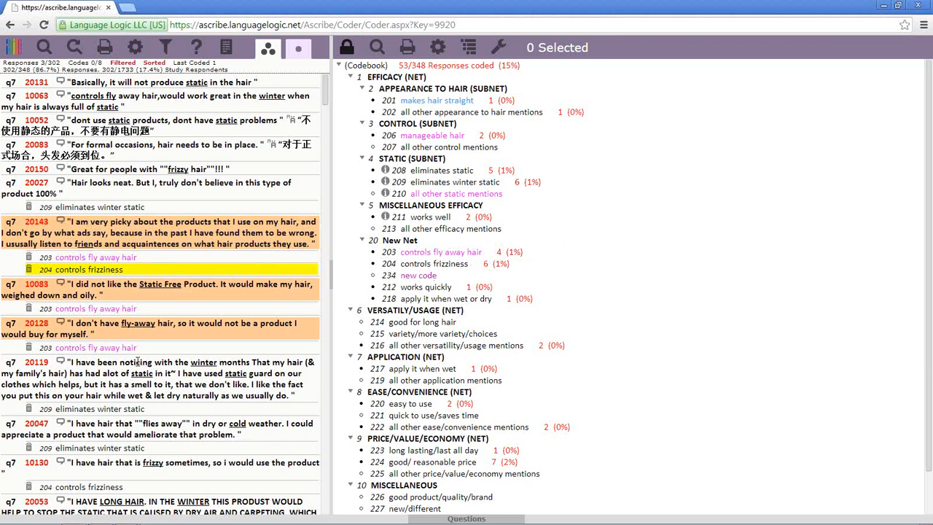
pyautogui.click(69, 48)
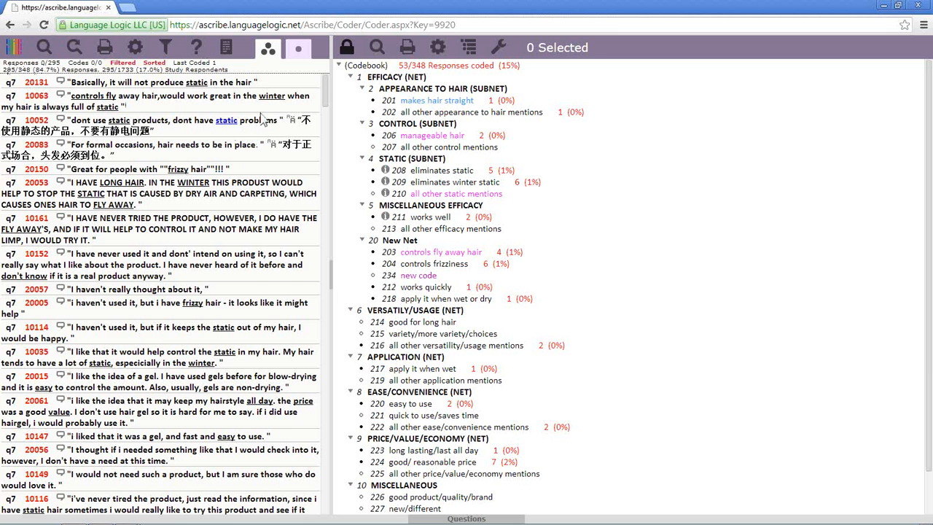
# - Keyword-code "dont use static" as 208, "controls fly away" as 209 and "Great for people with frizzy hair" as 204, and rerun the uncoded search
pyautogui.click(226, 120)
pyautogui.click(272, 96)
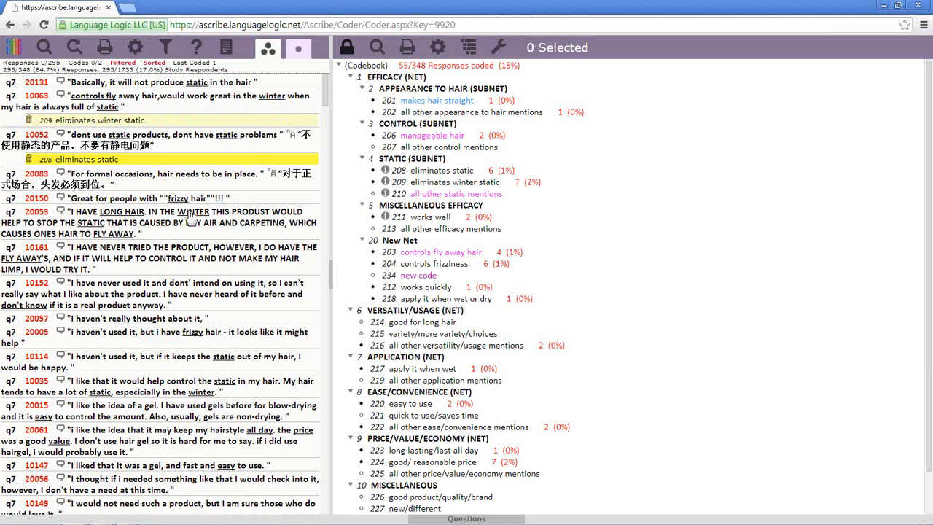
pyautogui.click(183, 199)
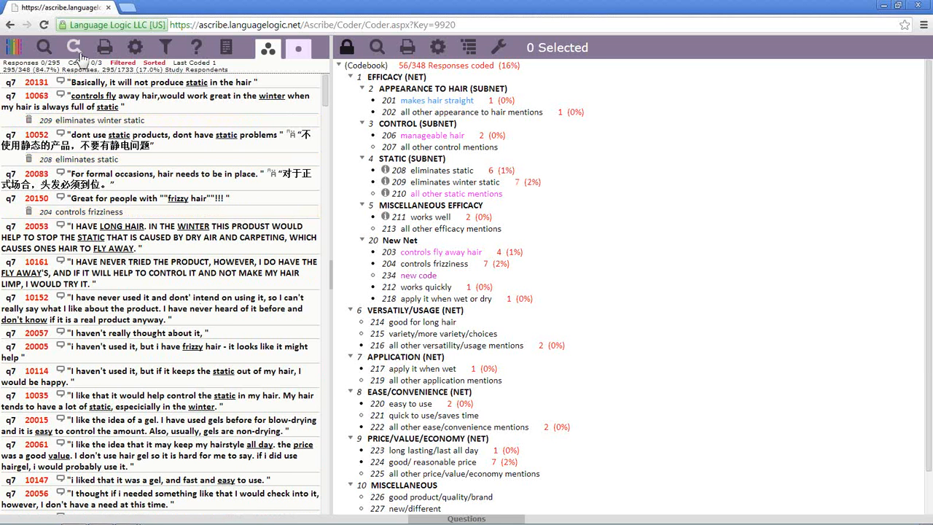
pyautogui.click(78, 53)
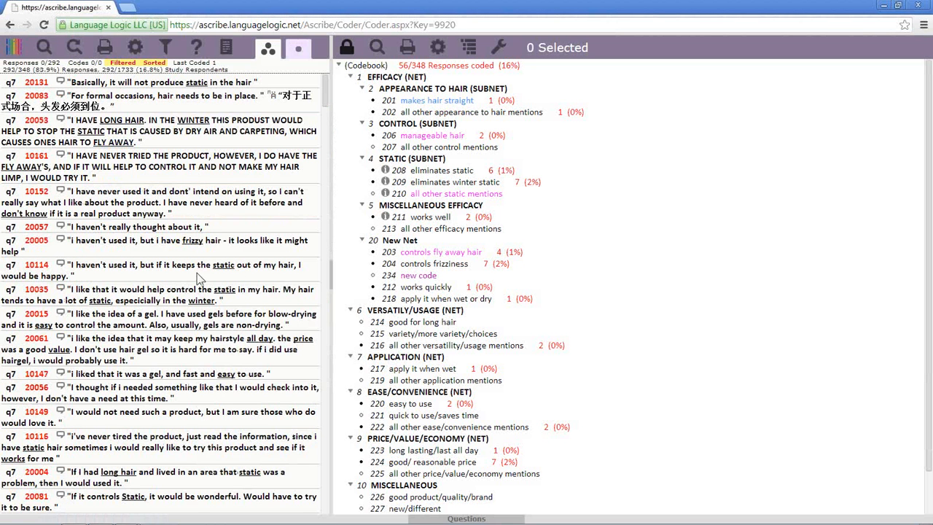
# - Run a New Search for uncoded responses from the search dialog, close it, and return to the study's Questions list
pyautogui.click(44, 49)
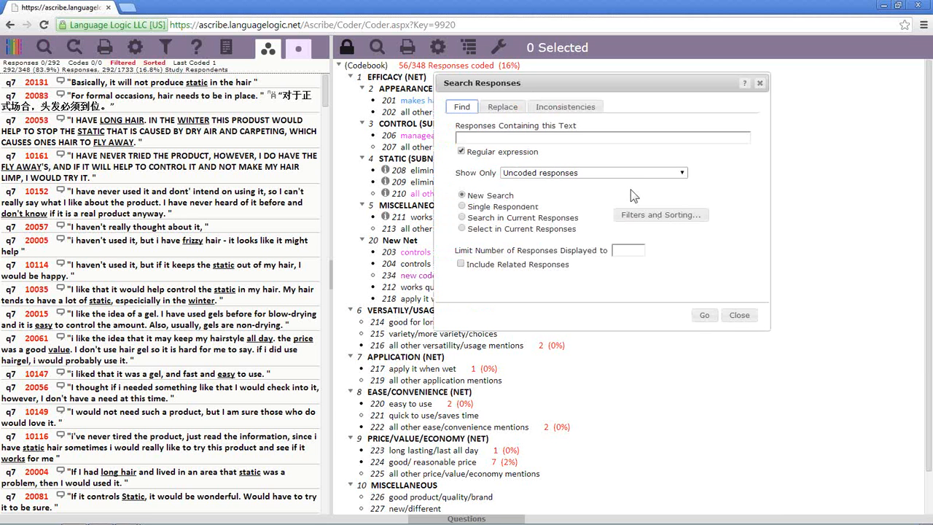
pyautogui.click(705, 316)
pyautogui.click(740, 315)
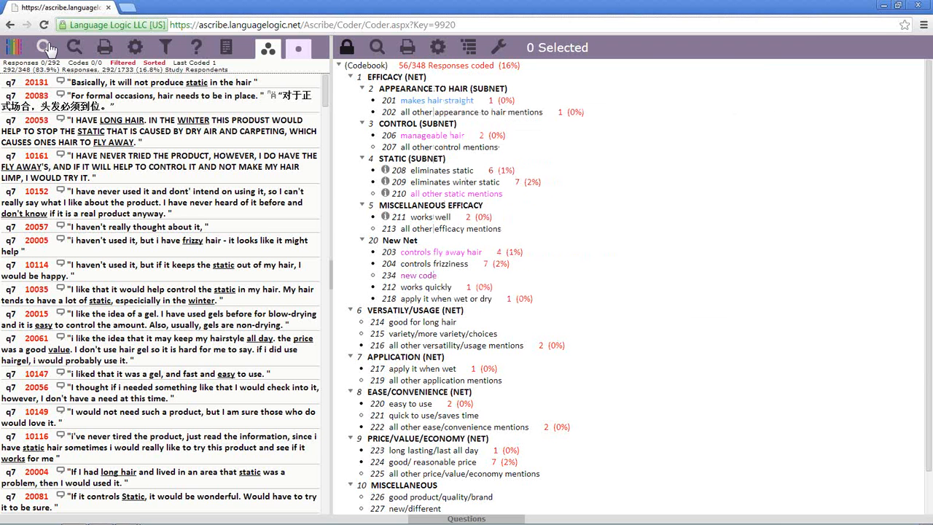
pyautogui.click(46, 48)
pyautogui.click(740, 316)
pyautogui.click(13, 50)
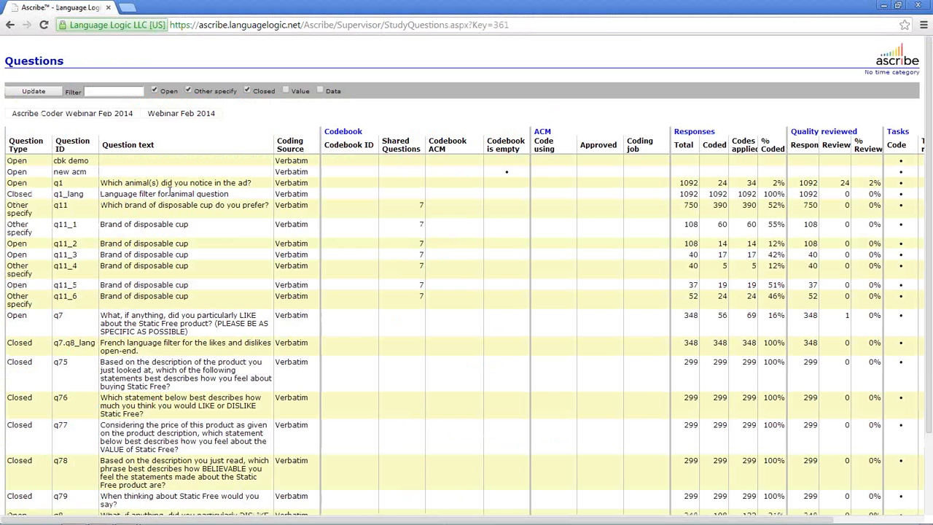
pyautogui.rightClick(170, 183)
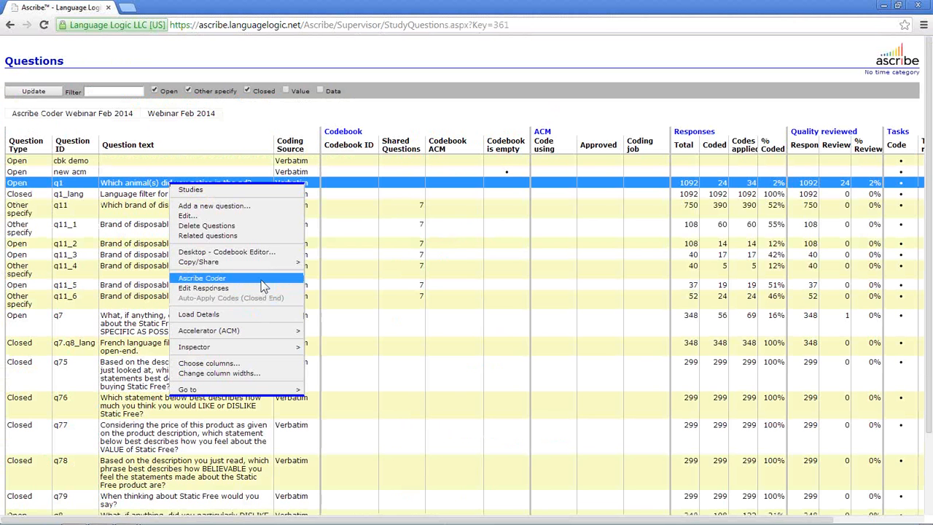
pyautogui.click(263, 281)
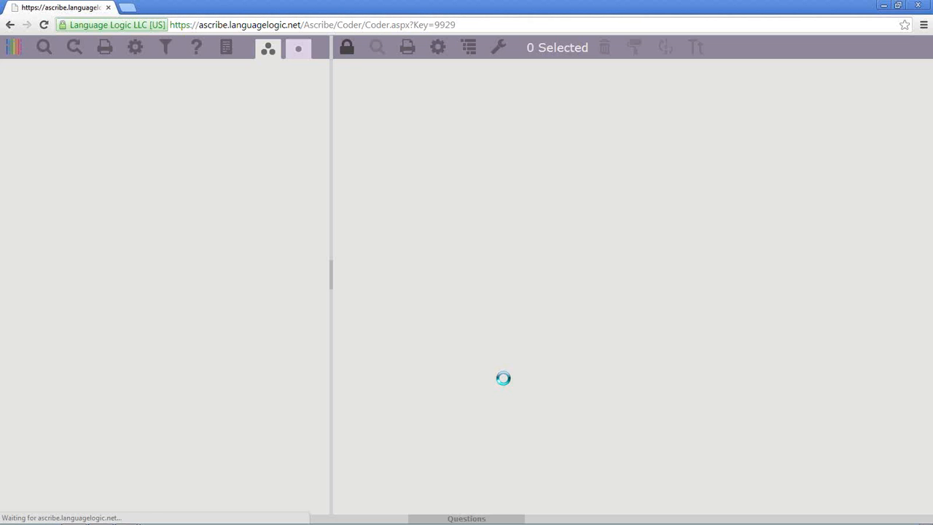
pyautogui.click(13, 46)
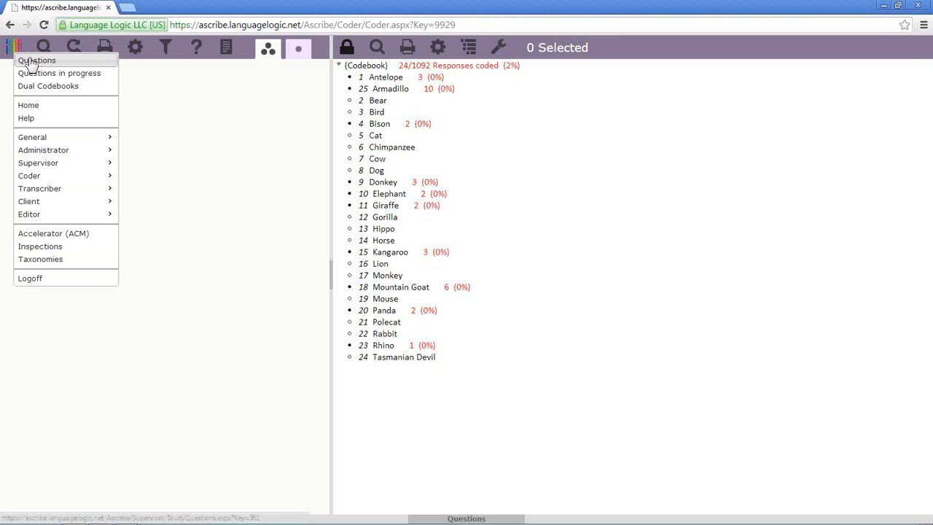
pyautogui.click(32, 61)
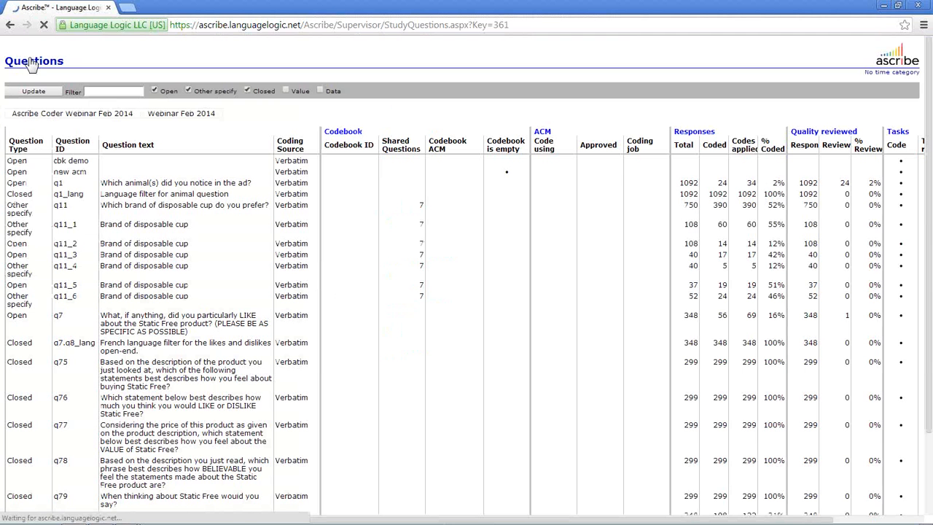
# - Open question q11 in Ascribe Coder and add questions q11_1 through q11_6, which share its codebook, to the selected questions
pyautogui.doubleClick(217, 207)
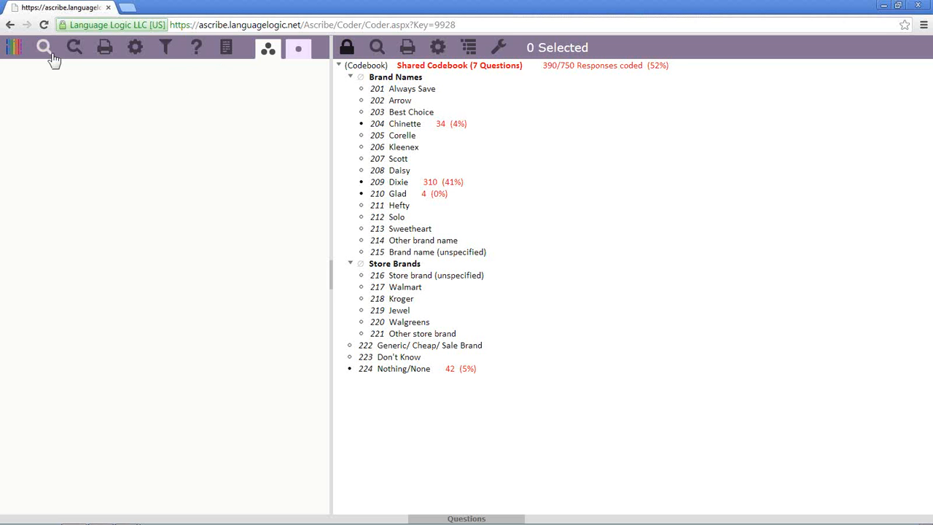
pyautogui.click(195, 57)
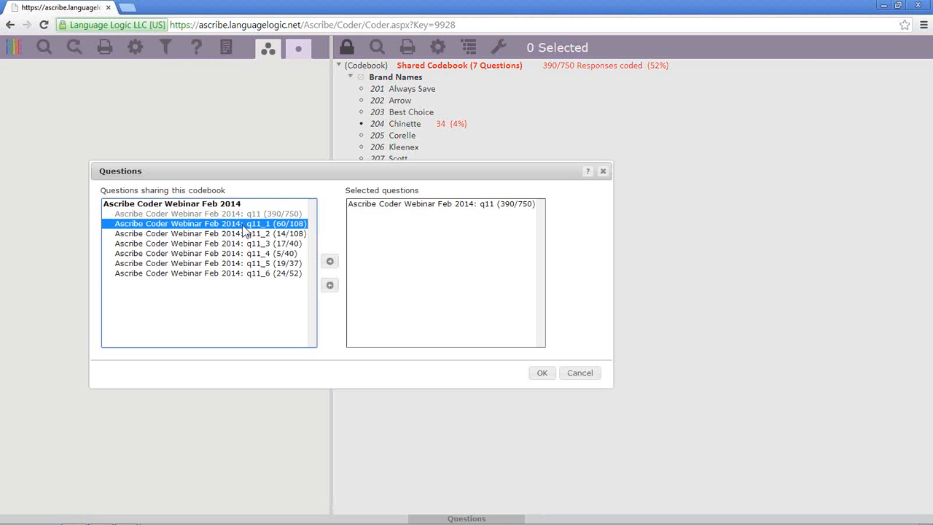
pyautogui.keyDown('shift'); pyautogui.click(244, 274); pyautogui.keyUp('shift')
pyautogui.click(330, 261)
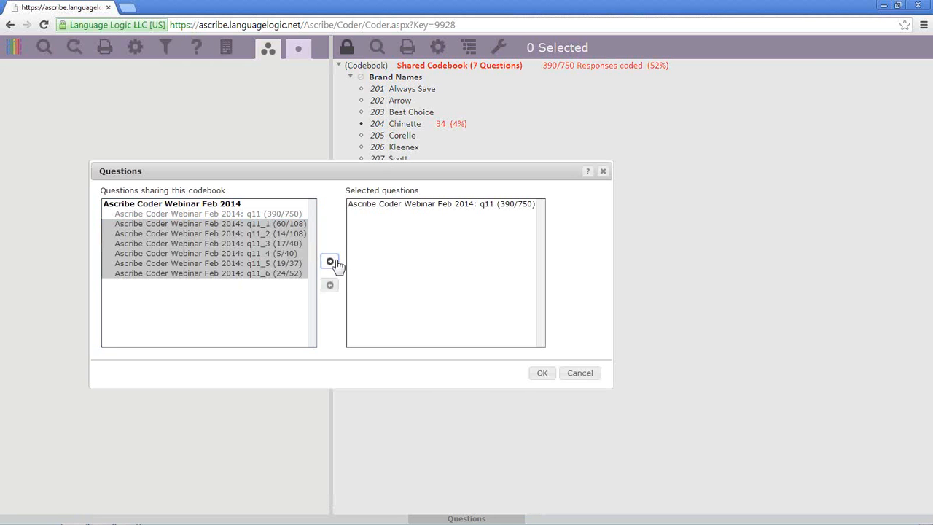
pyautogui.click(541, 372)
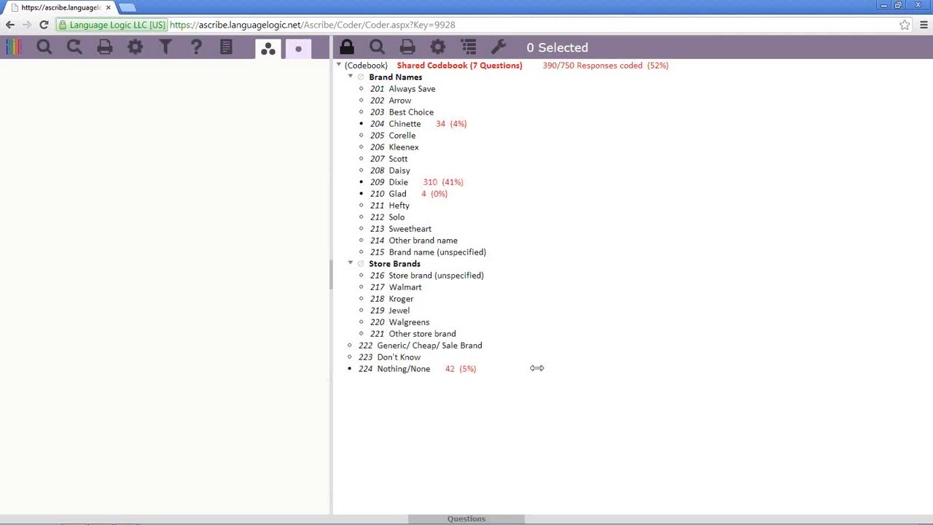
# - Load the responses for the selected questions, clearing the Show Only restriction and running a New Search for both coded and uncoded ones
pyautogui.click(74, 50)
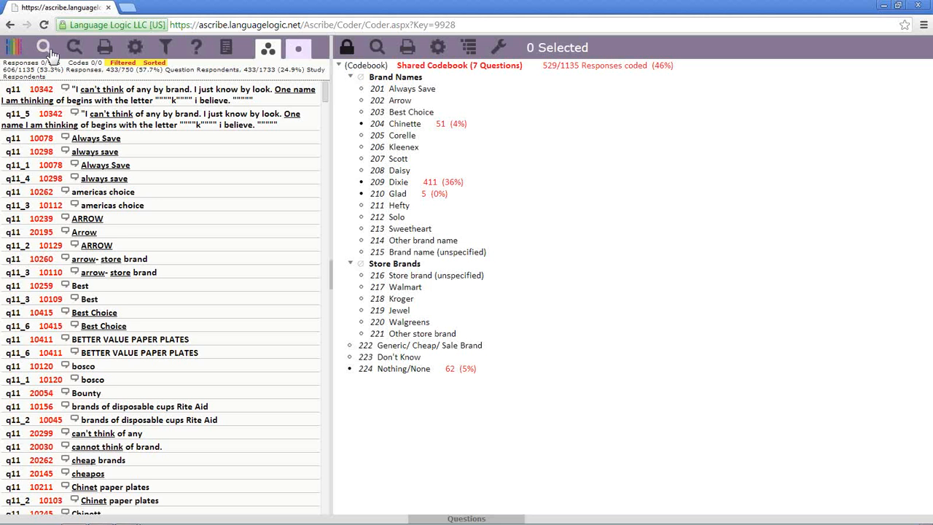
pyautogui.click(44, 47)
pyautogui.click(683, 174)
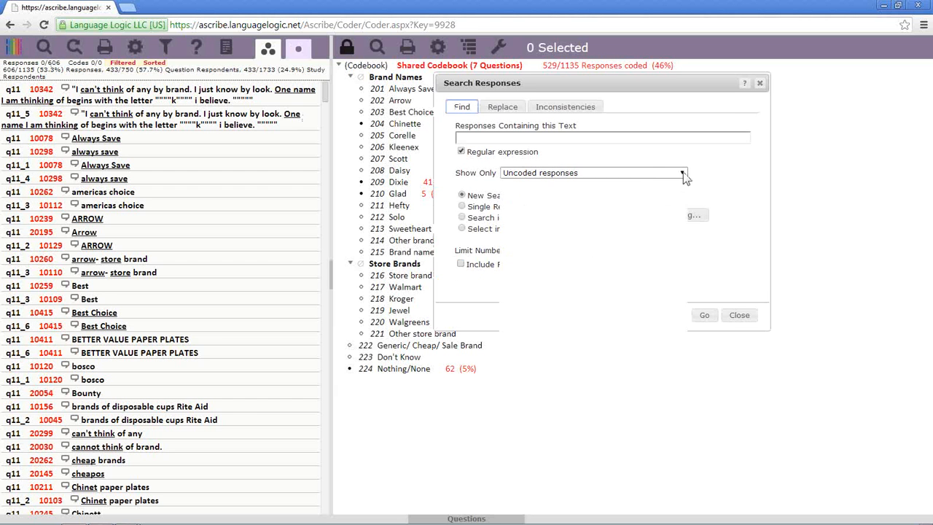
pyautogui.click(661, 184)
pyautogui.click(705, 317)
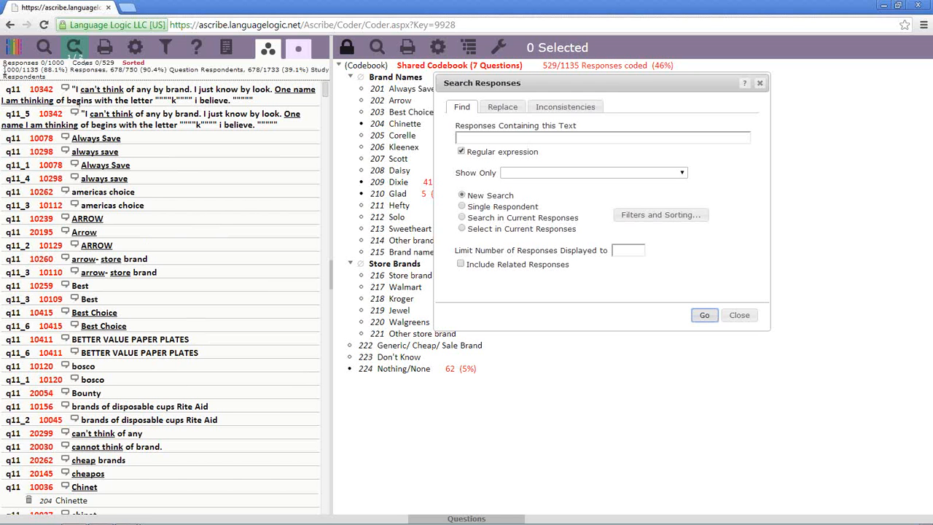
# - Limit the number of responses displayed to 200 and run the search again
pyautogui.moveTo(3, 70); pyautogui.dragTo(18, 70)
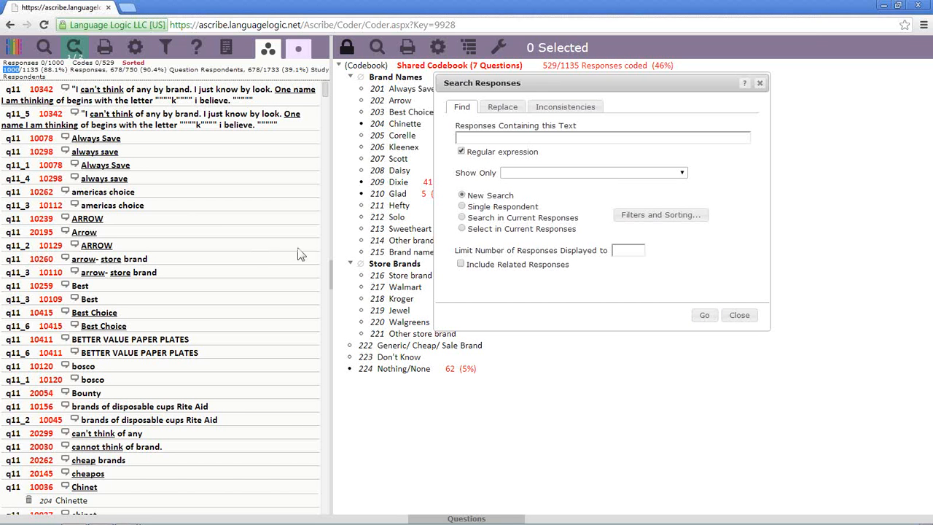
pyautogui.click(624, 250)
pyautogui.write('200')
pyautogui.click(703, 317)
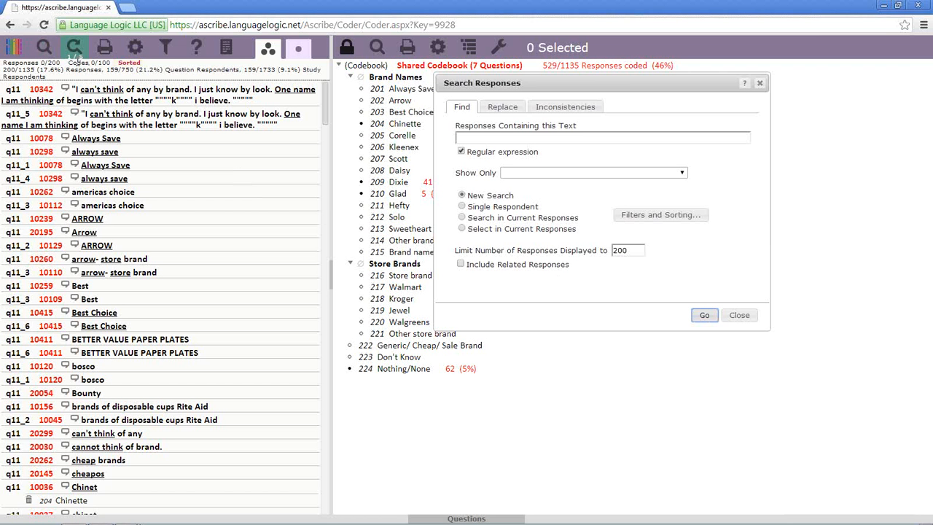
# - Clear the limit on displayed responses and run the search again
pyautogui.moveTo(639, 251); pyautogui.dragTo(588, 255)
pyautogui.press('BackSpace')
pyautogui.click(708, 321)
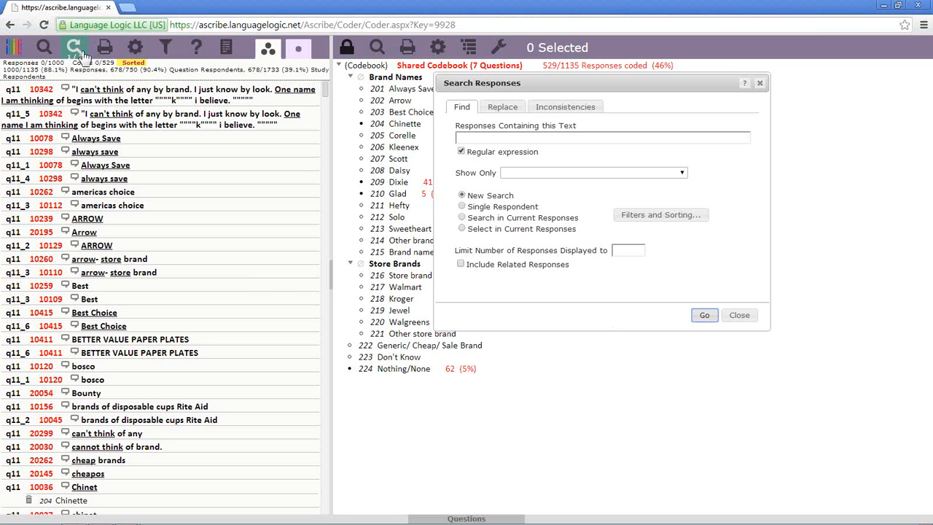
# - Load the next batch of responses, code the "Solo" response and its duplicates as 212 Solo, and close the search dialog
pyautogui.click(78, 53)
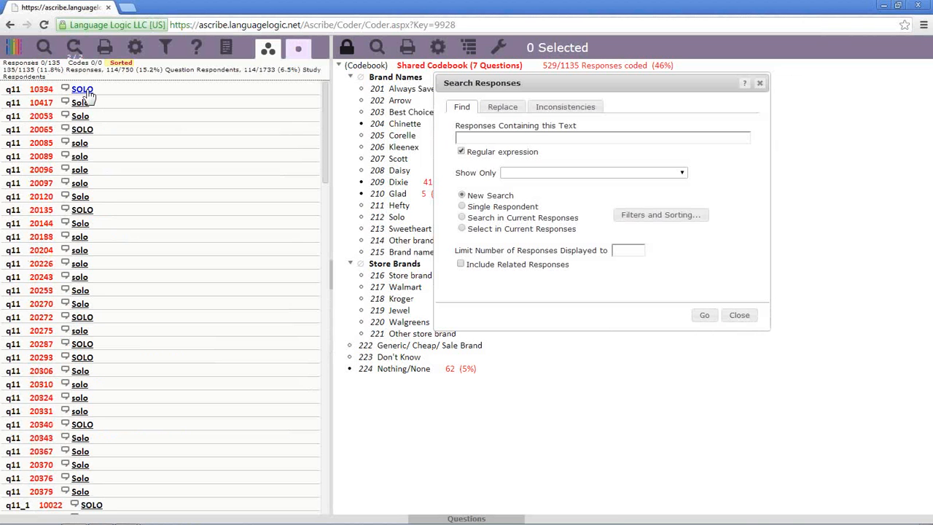
pyautogui.click(89, 92)
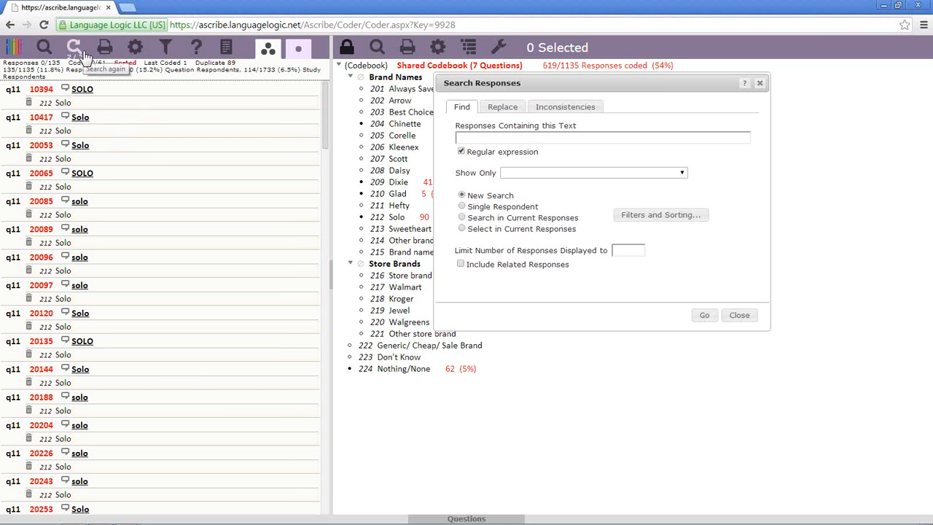
pyautogui.click(739, 315)
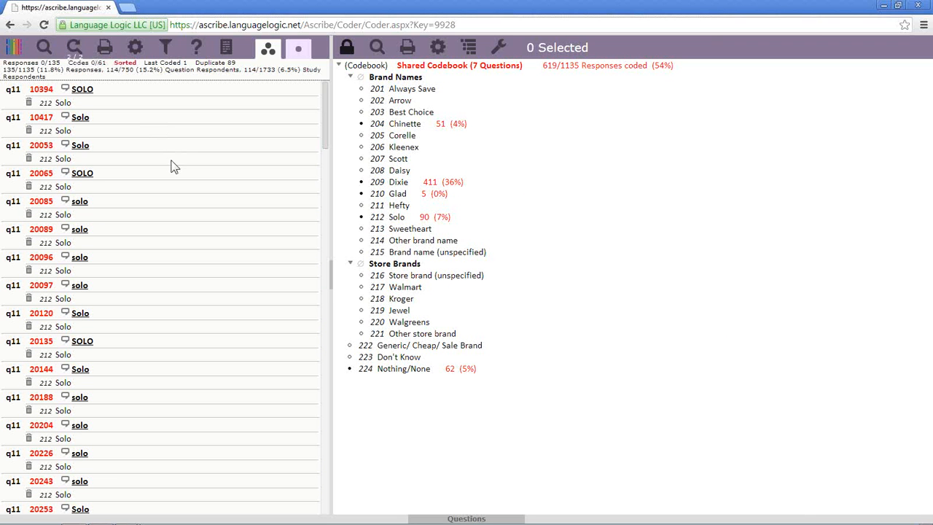
# - Review the response print options for range and format without printing, and select the third, fourth and fifth Solo responses
pyautogui.click(105, 48)
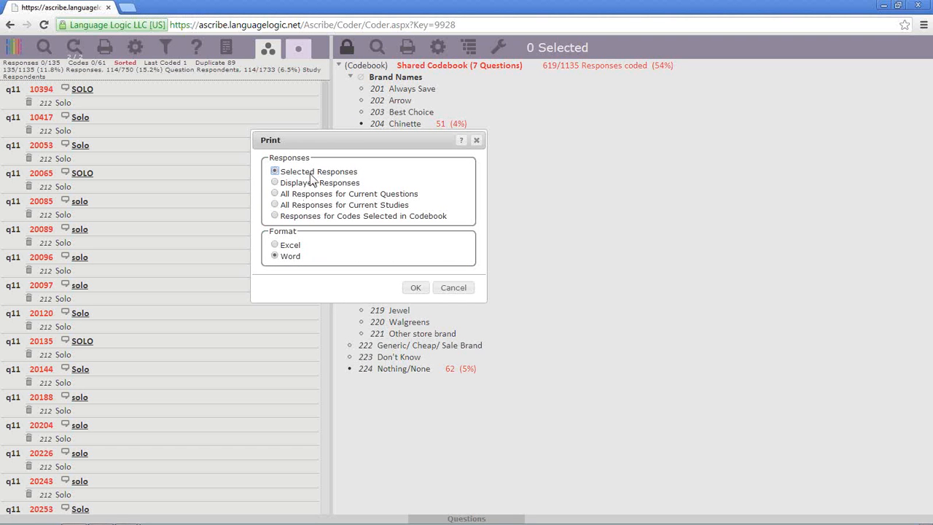
pyautogui.click(454, 288)
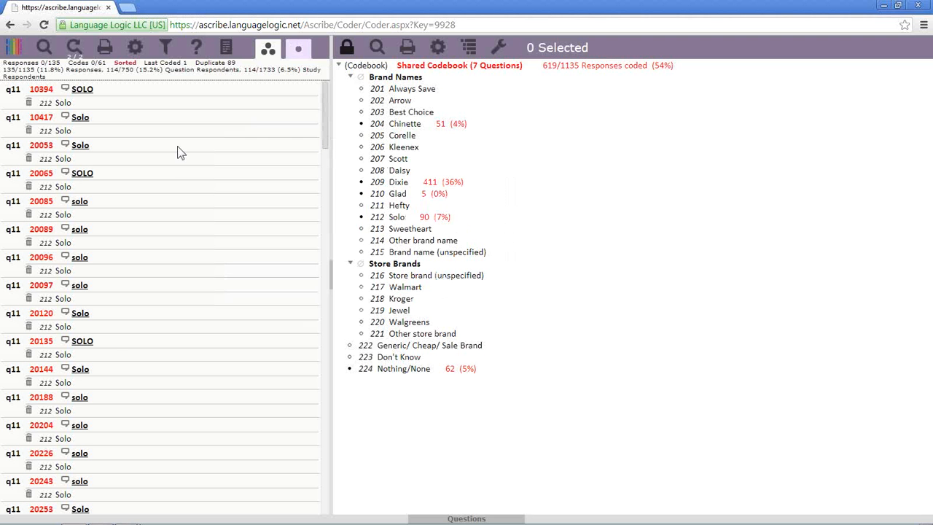
pyautogui.click(178, 146)
pyautogui.keyDown('ctrl'); pyautogui.click(168, 173); pyautogui.keyUp('ctrl')
pyautogui.keyDown('ctrl'); pyautogui.click(164, 203); pyautogui.keyUp('ctrl')
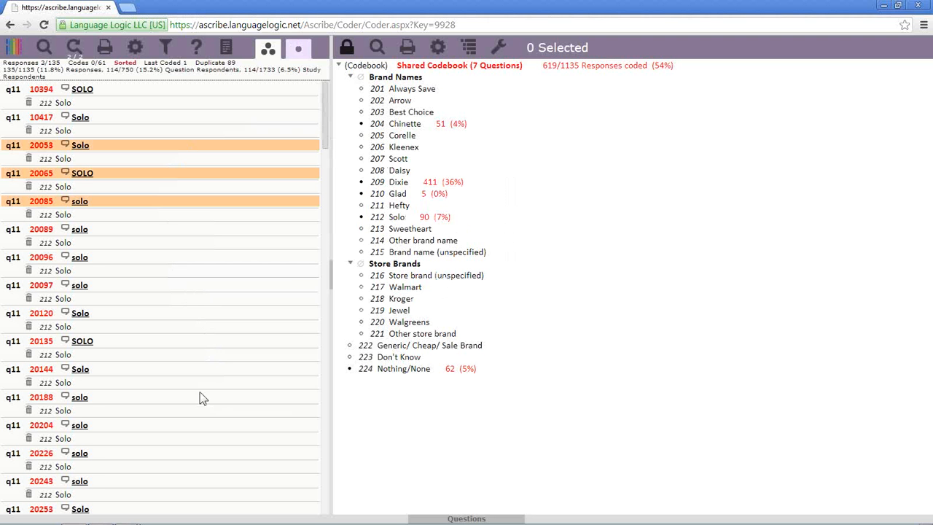
pyautogui.click(106, 49)
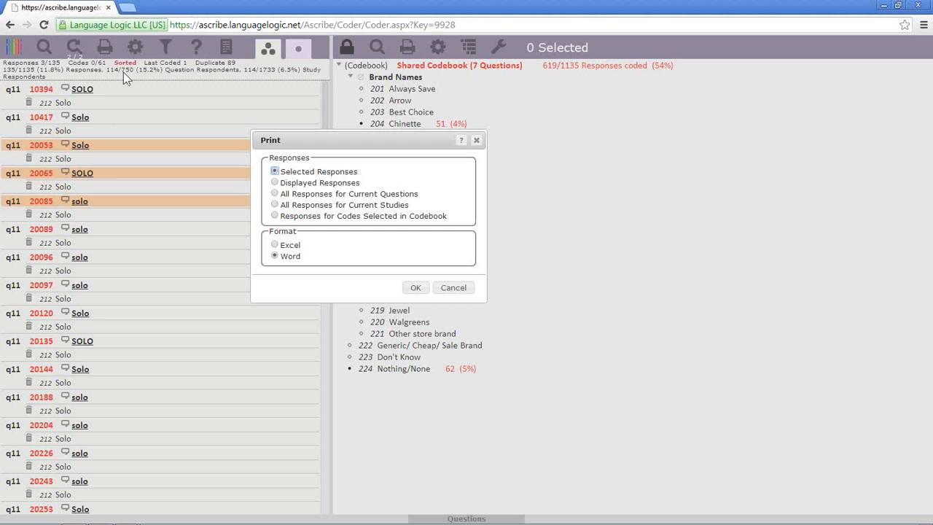
pyautogui.click(464, 289)
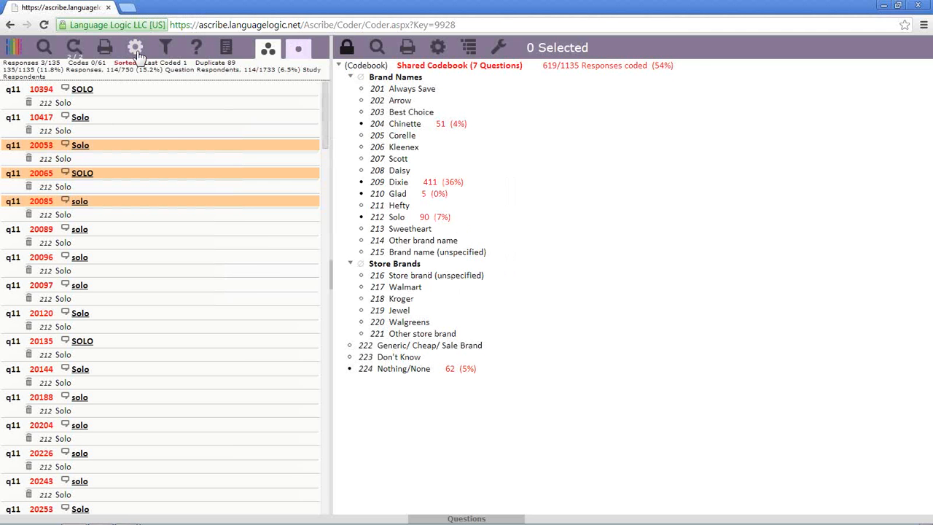
# - Turn on the Study ID display for responses in the responses settings and close the settings
pyautogui.click(136, 49)
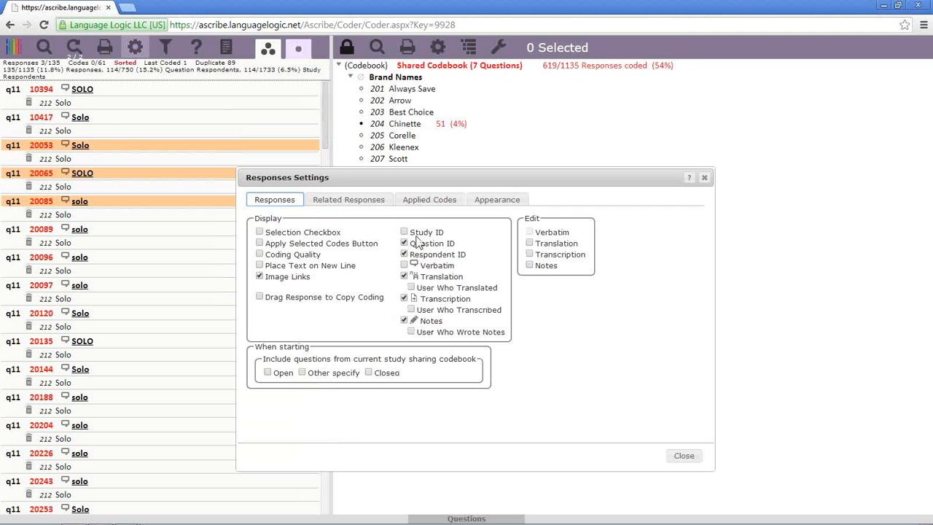
pyautogui.click(405, 233)
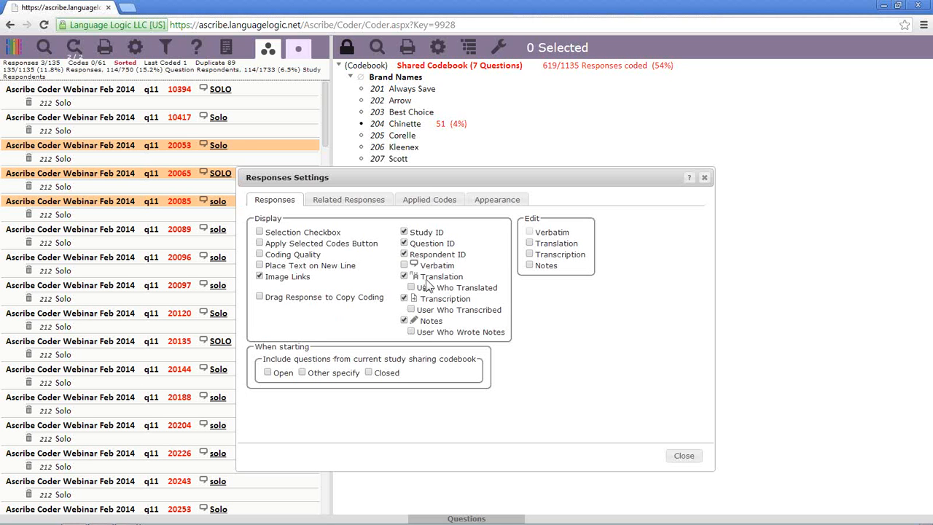
pyautogui.click(684, 457)
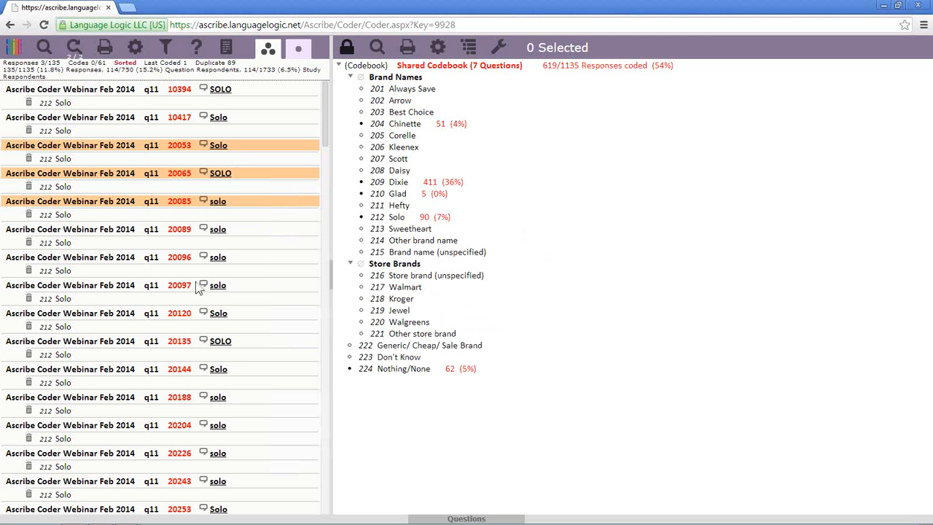
# - Review which responses can be printed, from selected responses to responses for codes selected in the codebook, and cancel without printing
pyautogui.click(105, 50)
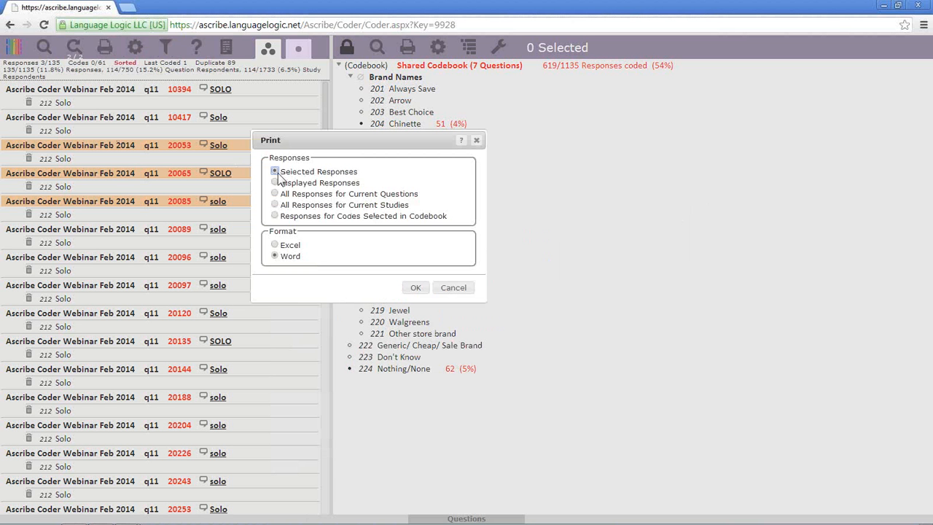
pyautogui.click(275, 245)
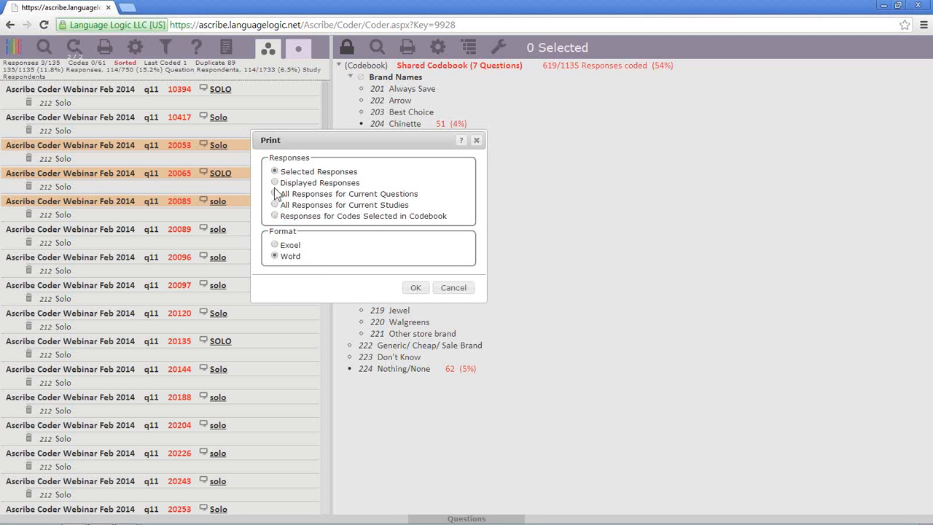
pyautogui.click(275, 183)
pyautogui.click(275, 193)
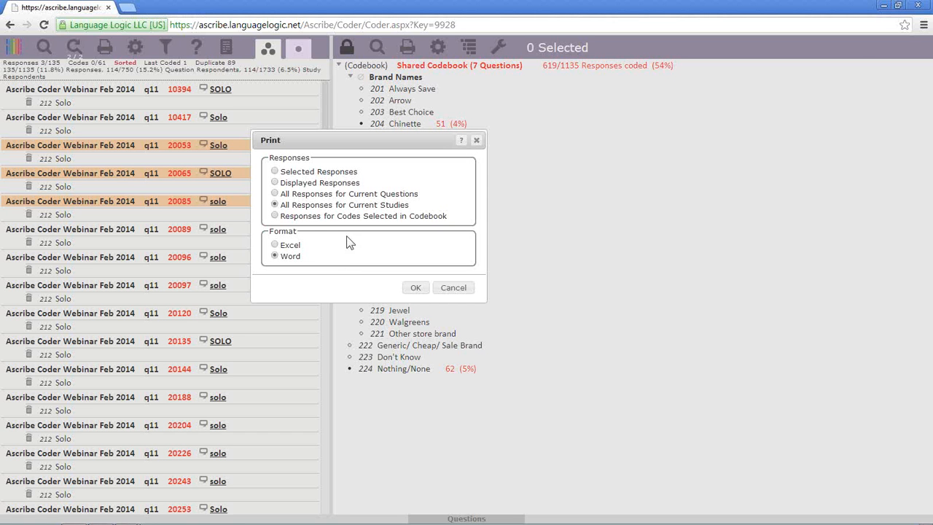
pyautogui.click(275, 215)
pyautogui.click(453, 288)
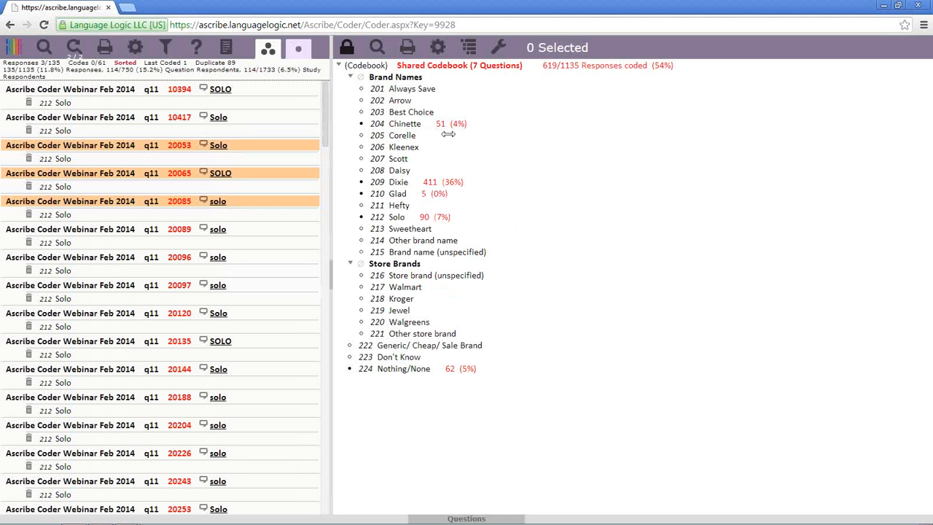
# - Select code 204 Chinette in the codebook, export the displayed responses in Excel format and open the downloaded file
pyautogui.click(448, 124)
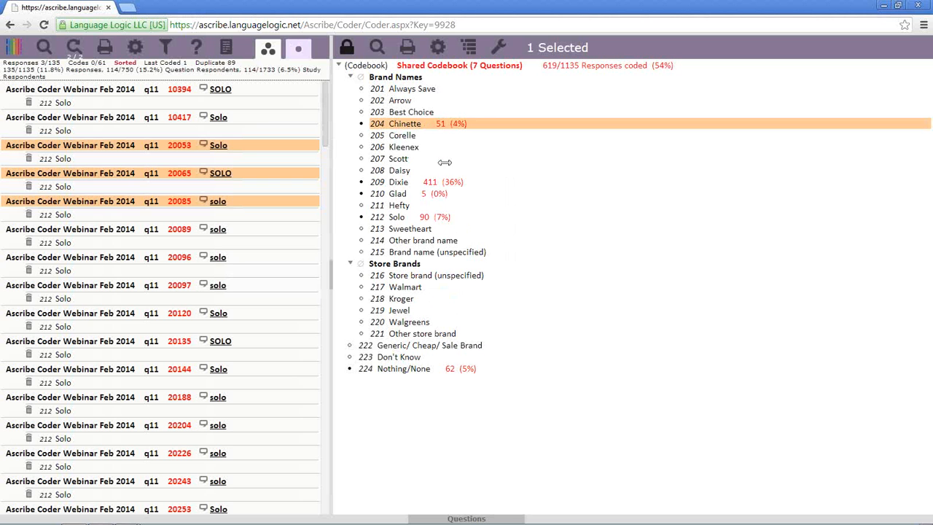
pyautogui.click(105, 48)
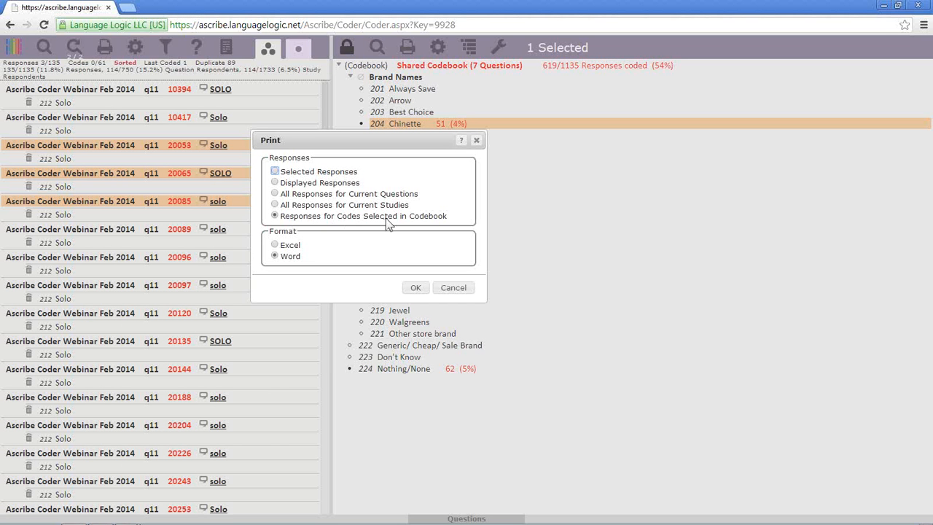
pyautogui.click(275, 245)
pyautogui.click(275, 183)
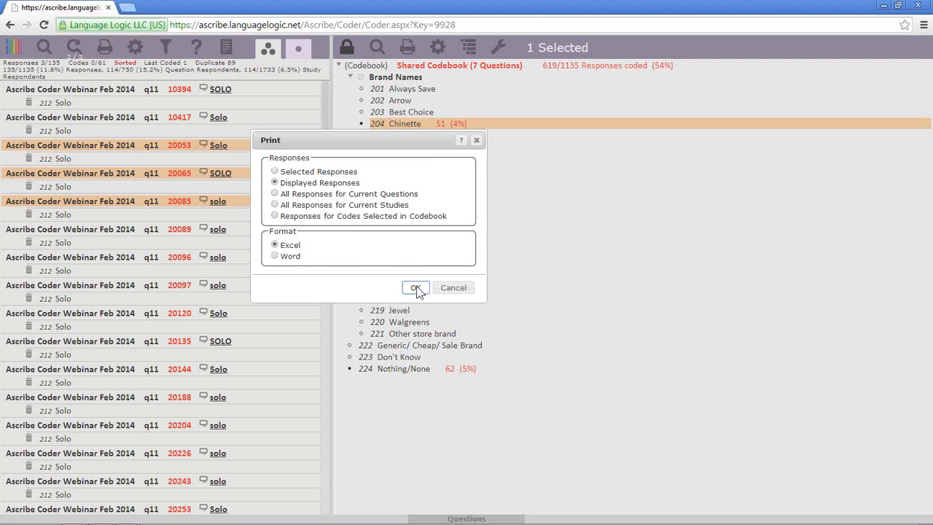
pyautogui.click(414, 288)
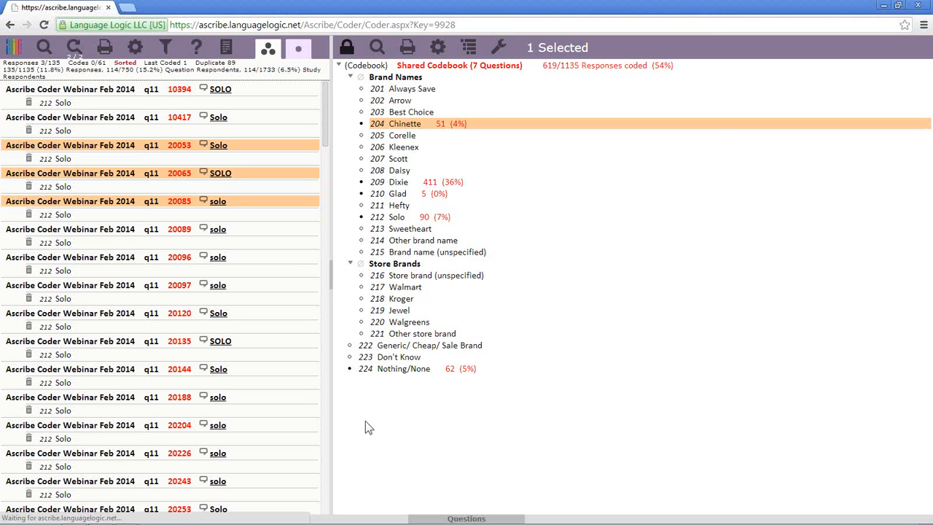
pyautogui.moveTo(118, 520)
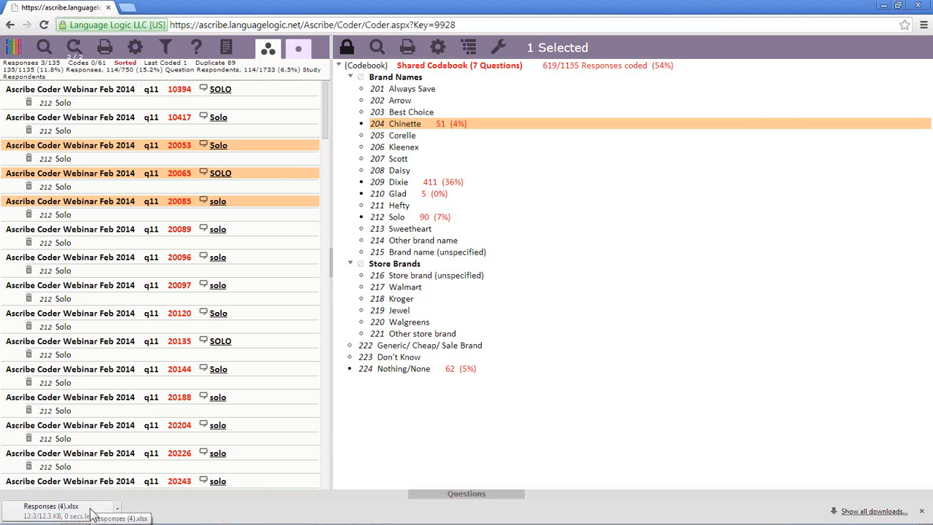
pyautogui.click(84, 513)
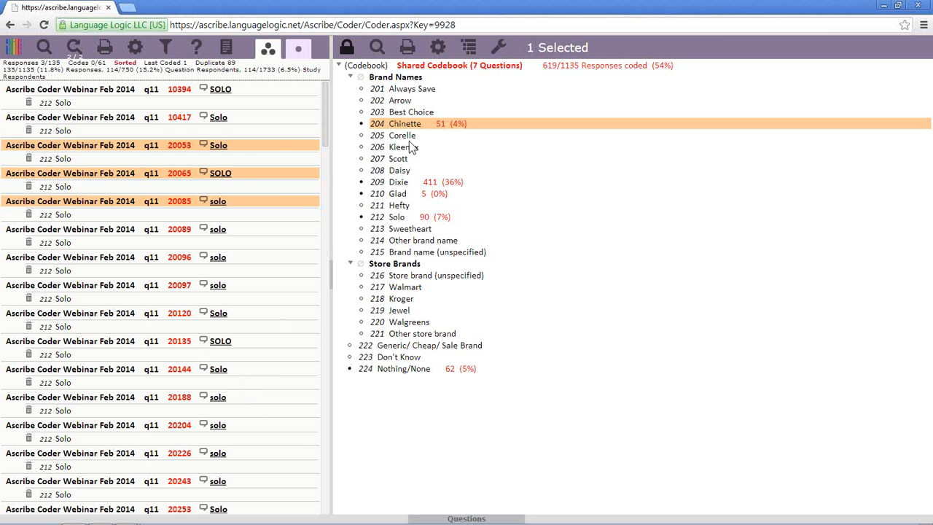
# - Reopen the response print options, choose the Word format and cancel without printing
pyautogui.moveTo(384, 123); pyautogui.dragTo(264, 157)
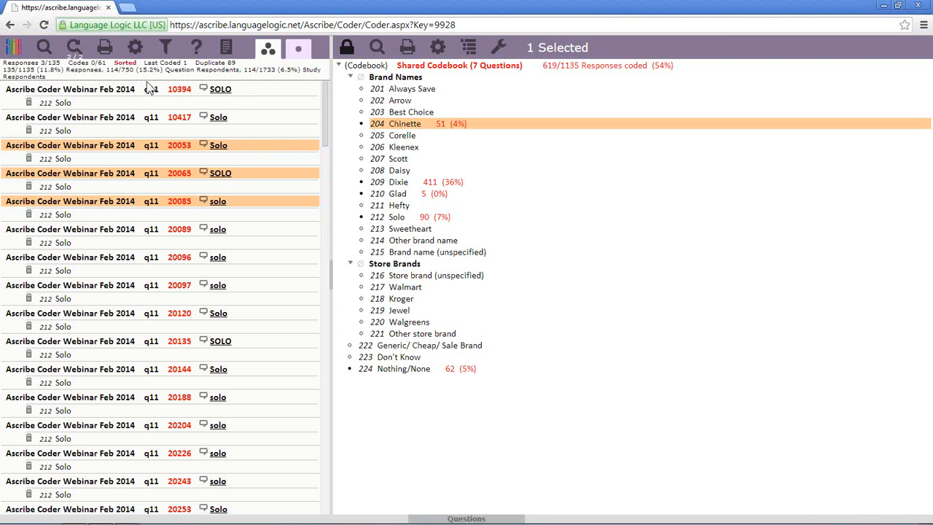
pyautogui.click(105, 49)
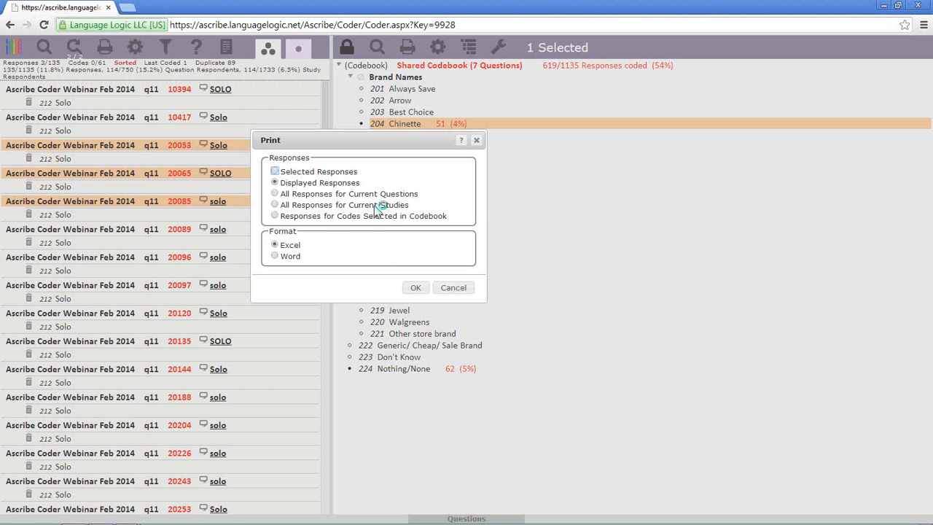
pyautogui.click(275, 256)
pyautogui.click(453, 289)
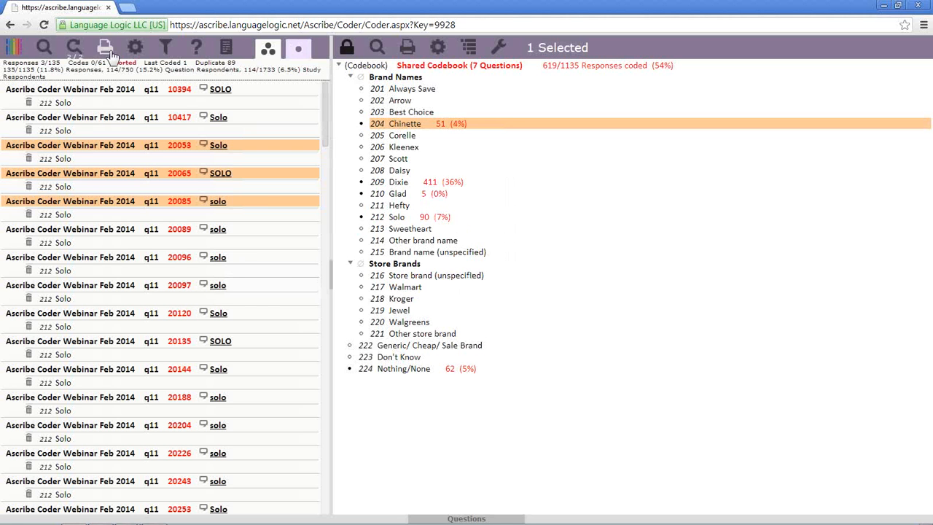
# - Examine the Responses Settings for related responses, applied codes and appearance, and return to the Responses options
pyautogui.click(134, 49)
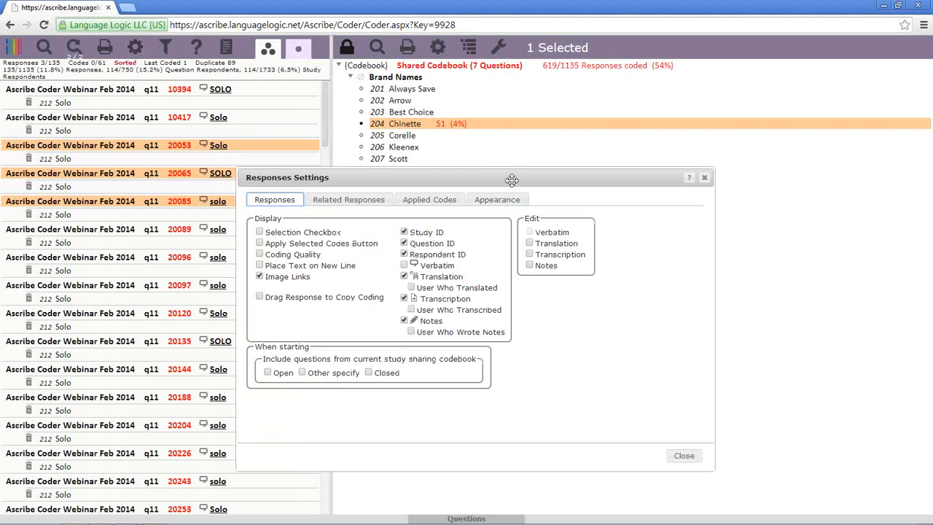
pyautogui.moveTo(490, 156); pyautogui.dragTo(562, 130)
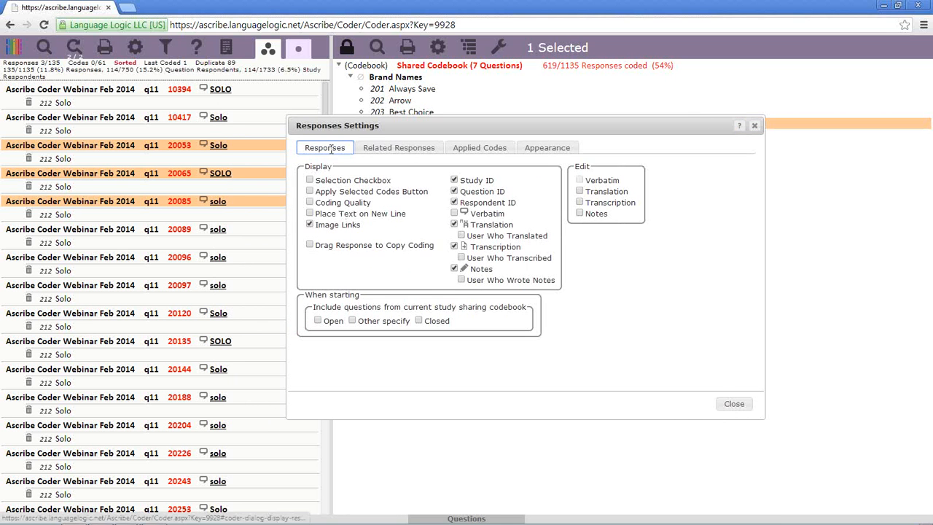
pyautogui.click(390, 148)
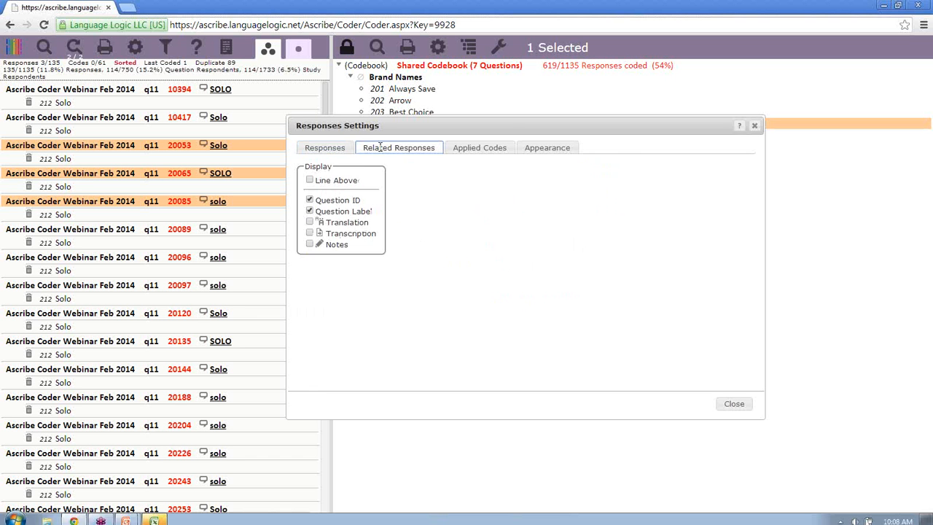
pyautogui.click(484, 149)
pyautogui.click(543, 151)
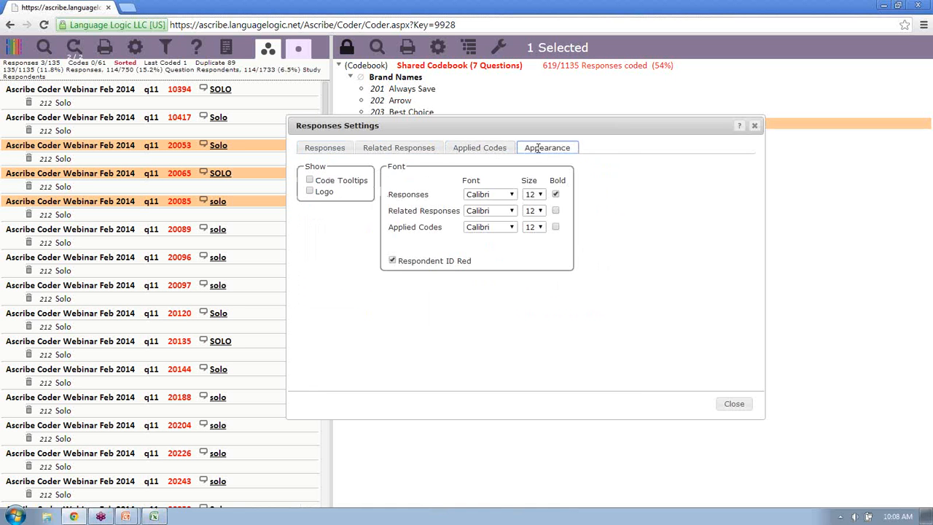
pyautogui.click(326, 148)
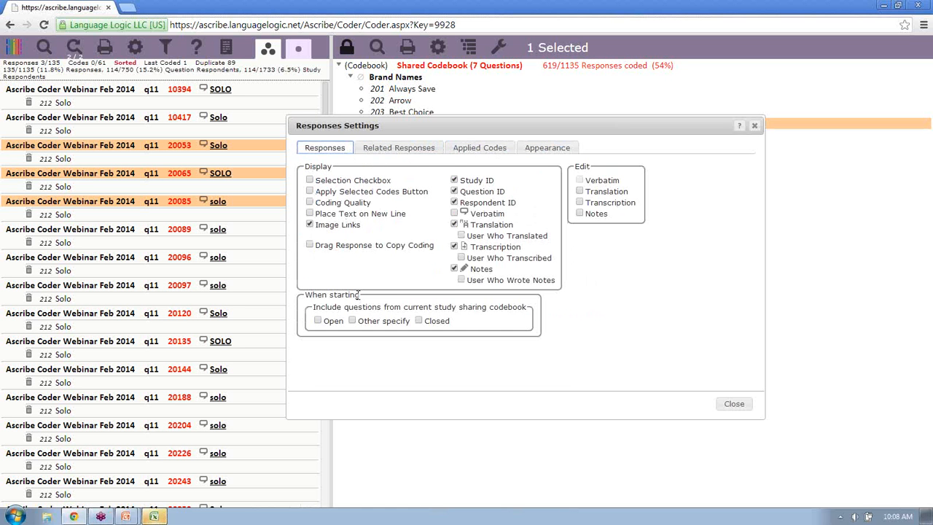
# - Preview the Apply Selected Codes Button option, turn it off again and turn on the Selection Checkbox display
pyautogui.click(309, 191)
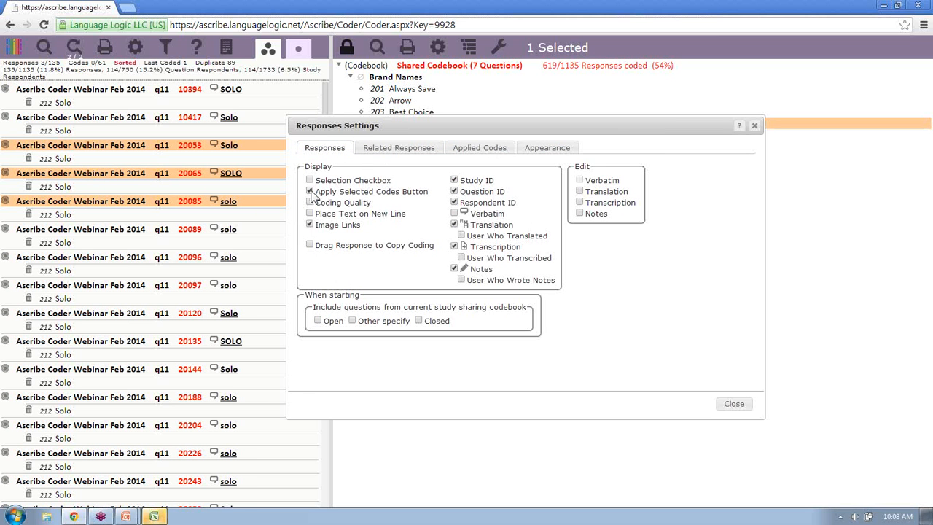
pyautogui.click(309, 191)
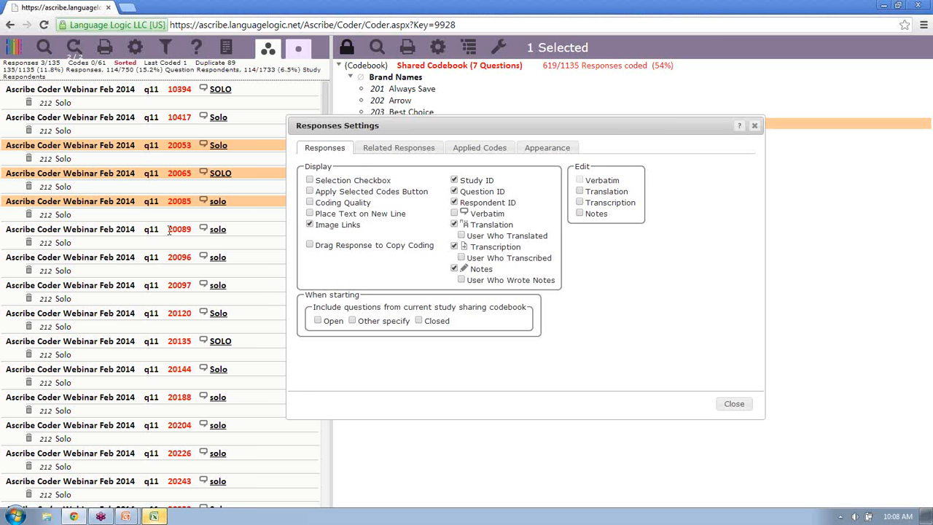
pyautogui.click(310, 181)
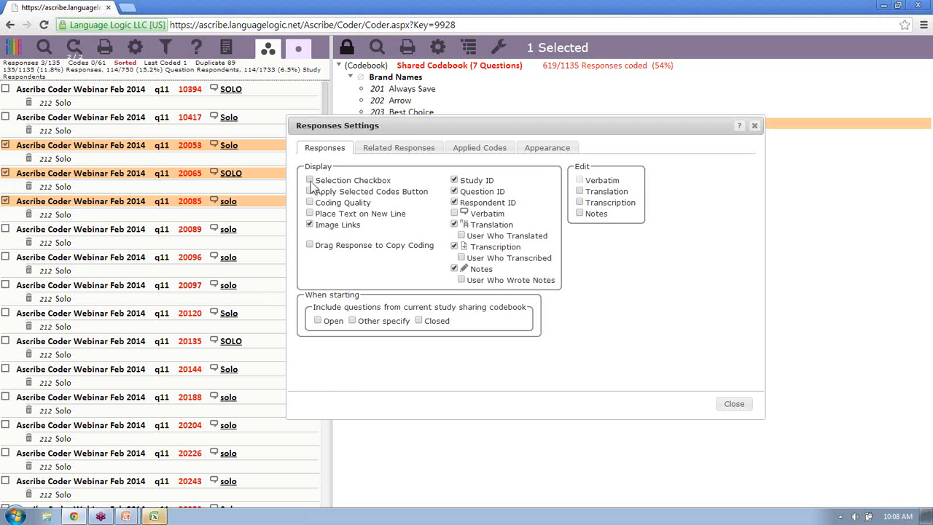
# - Add the sixth, seventh and eighth Solo responses to the selection using their checkboxes
pyautogui.click(5, 229)
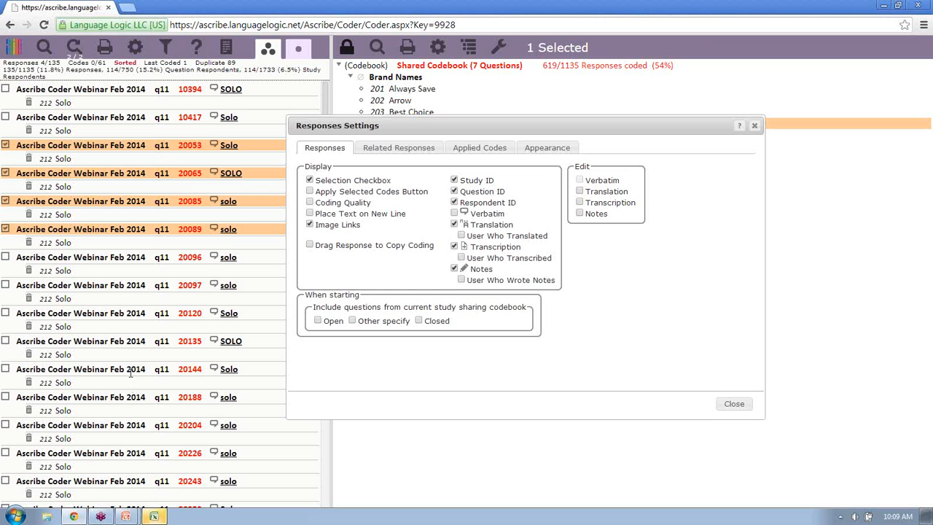
pyautogui.click(5, 257)
pyautogui.click(6, 286)
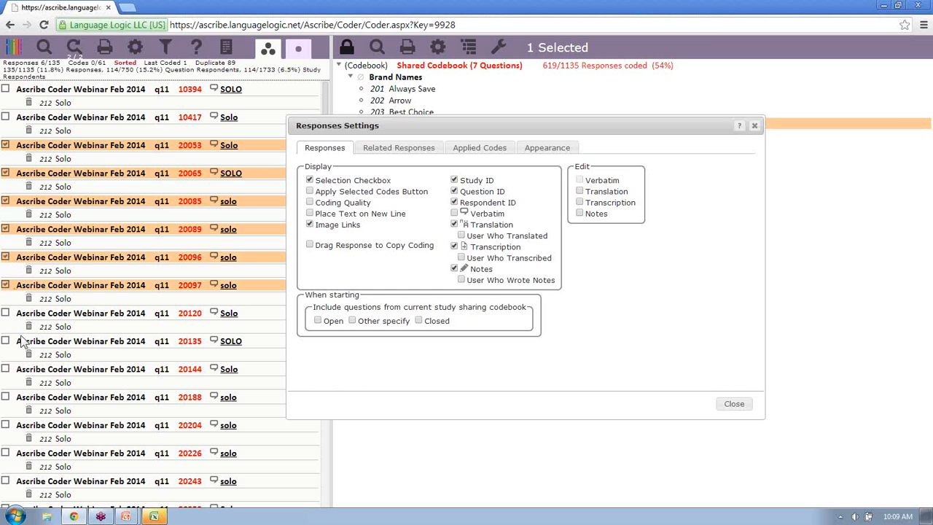
# - Deselect the third through eighth Solo responses one by one using their checkboxes
pyautogui.click(6, 286)
pyautogui.click(5, 257)
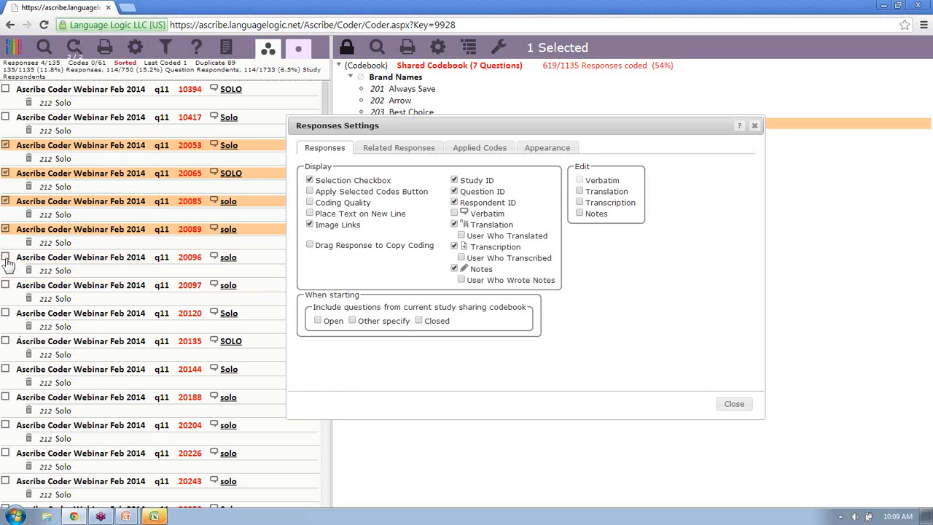
pyautogui.click(5, 230)
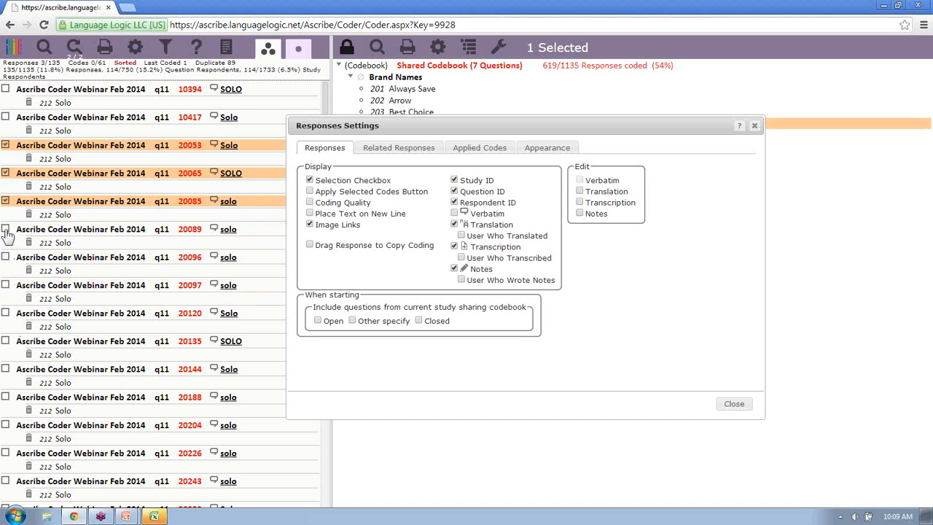
pyautogui.click(5, 202)
pyautogui.click(6, 175)
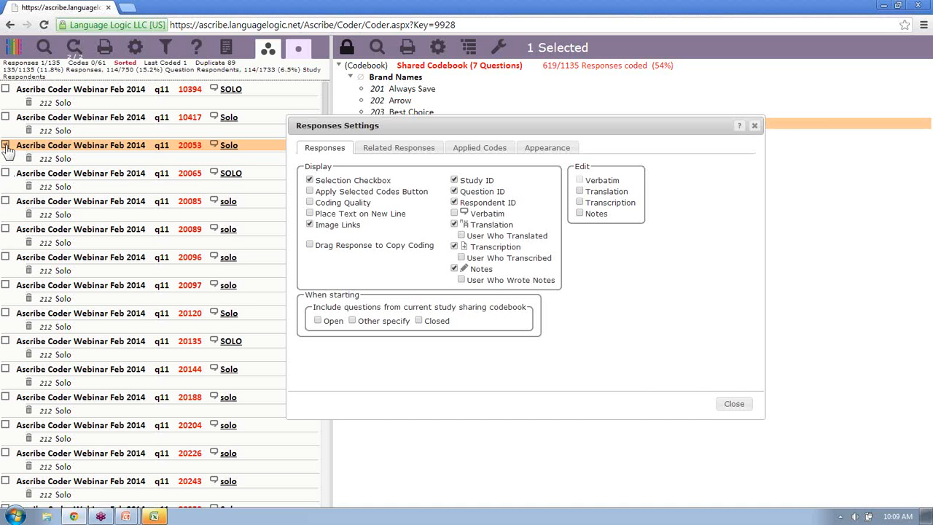
pyautogui.click(5, 145)
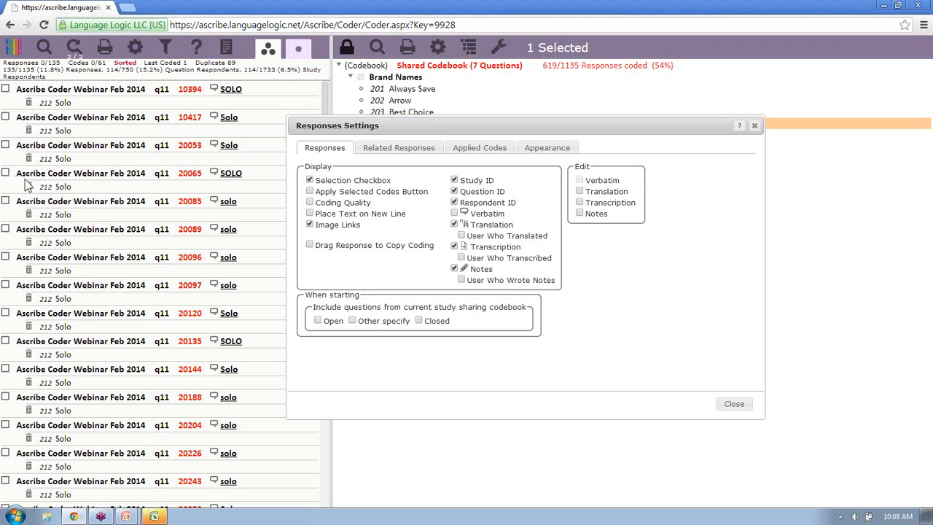
# - Select the third through seventh Solo responses with their checkboxes, moving the settings dialog clear of the response list
pyautogui.click(5, 145)
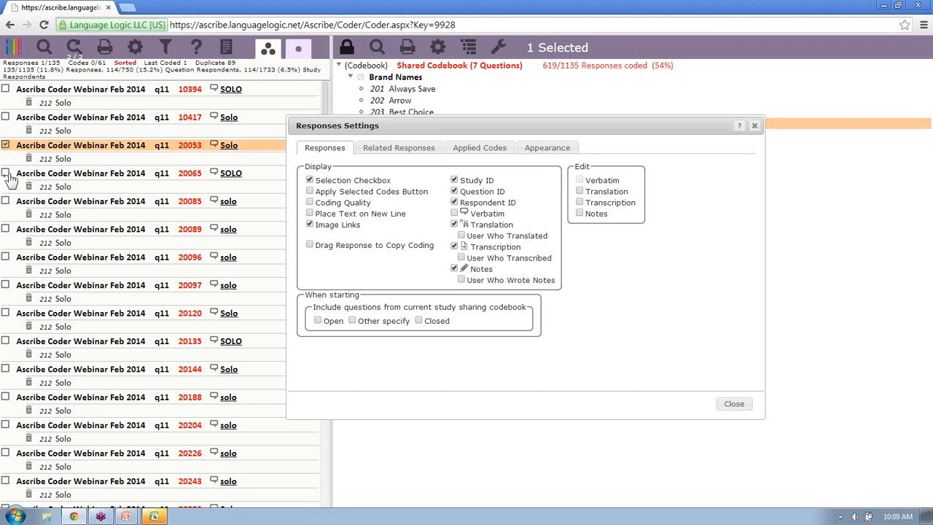
pyautogui.click(5, 174)
pyautogui.click(5, 201)
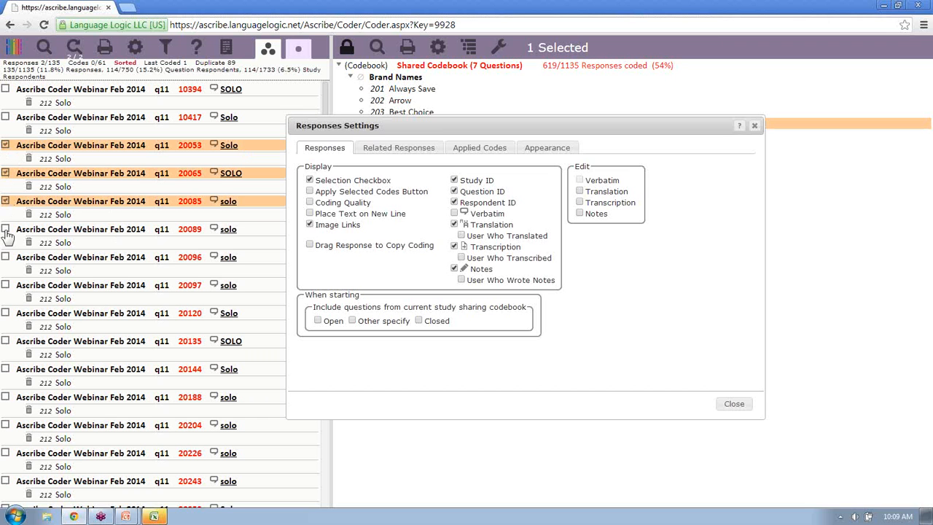
pyautogui.click(5, 229)
pyautogui.moveTo(522, 123); pyautogui.dragTo(603, 104)
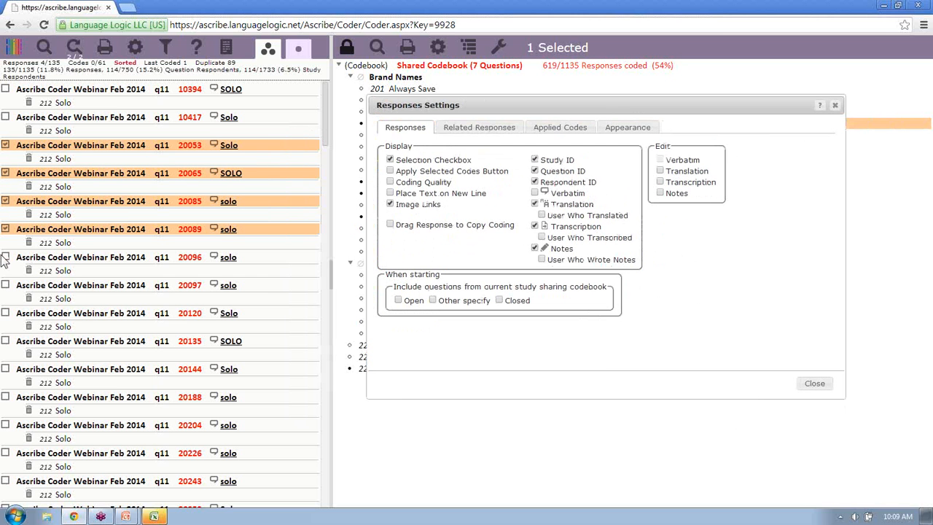
pyautogui.click(5, 257)
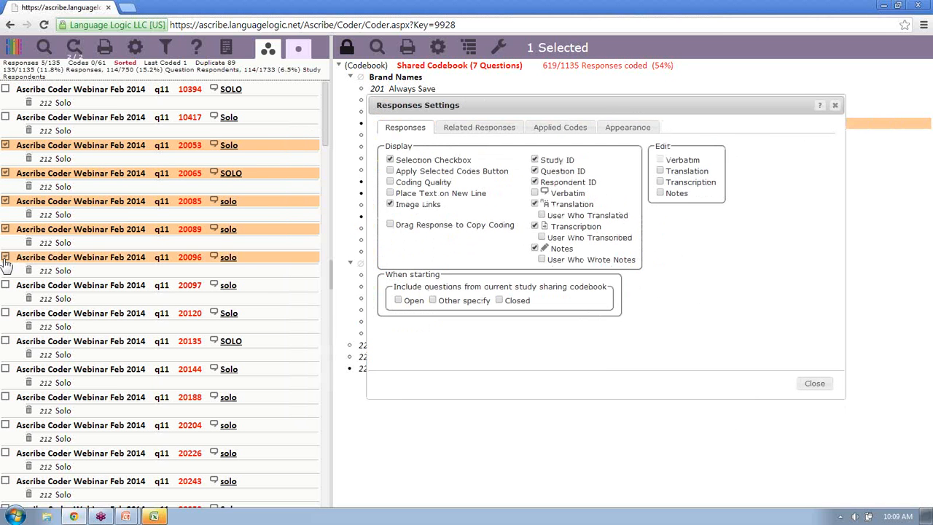
# - Deselect the third through seventh Solo responses and turn off the Selection Checkbox display
pyautogui.click(5, 257)
pyautogui.click(5, 229)
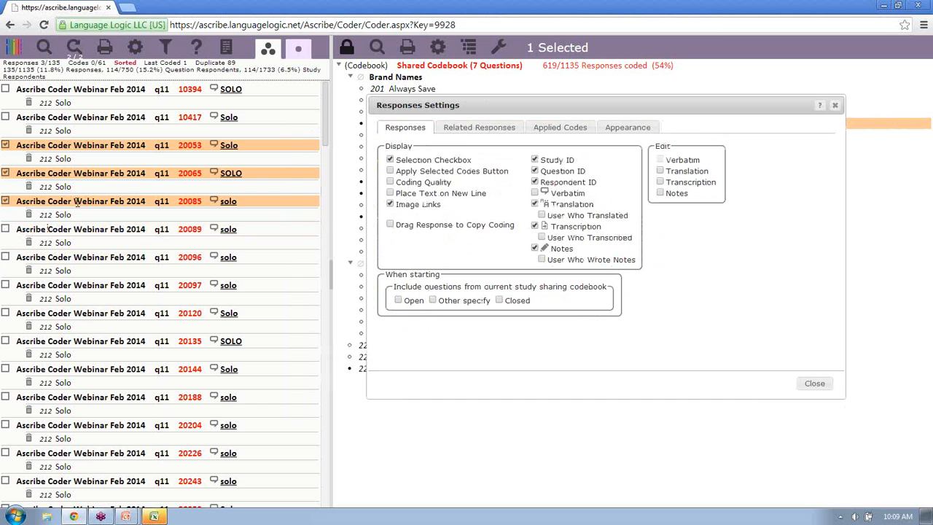
pyautogui.click(6, 201)
pyautogui.click(5, 173)
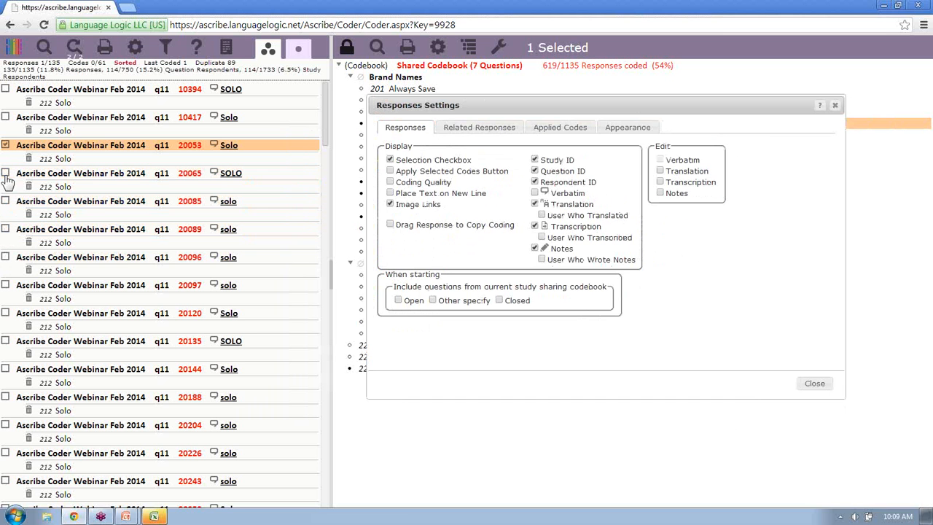
pyautogui.click(6, 146)
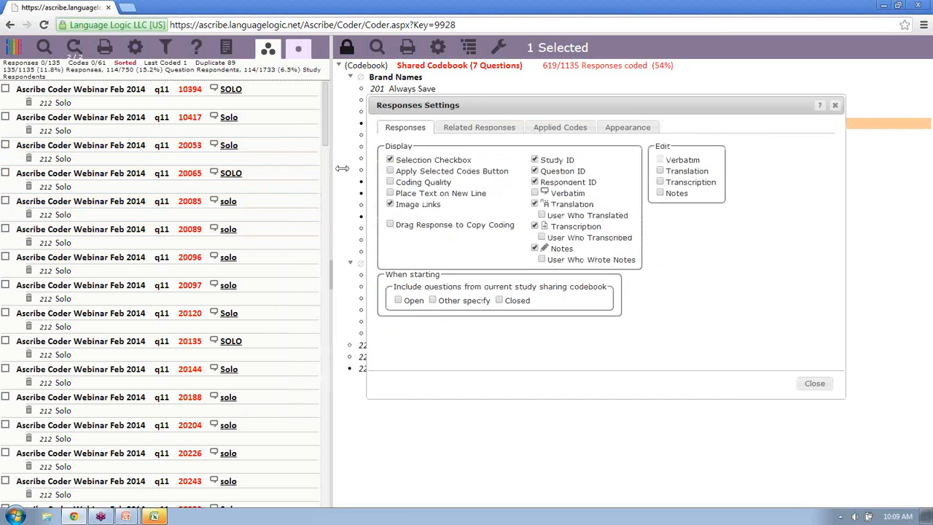
pyautogui.click(390, 160)
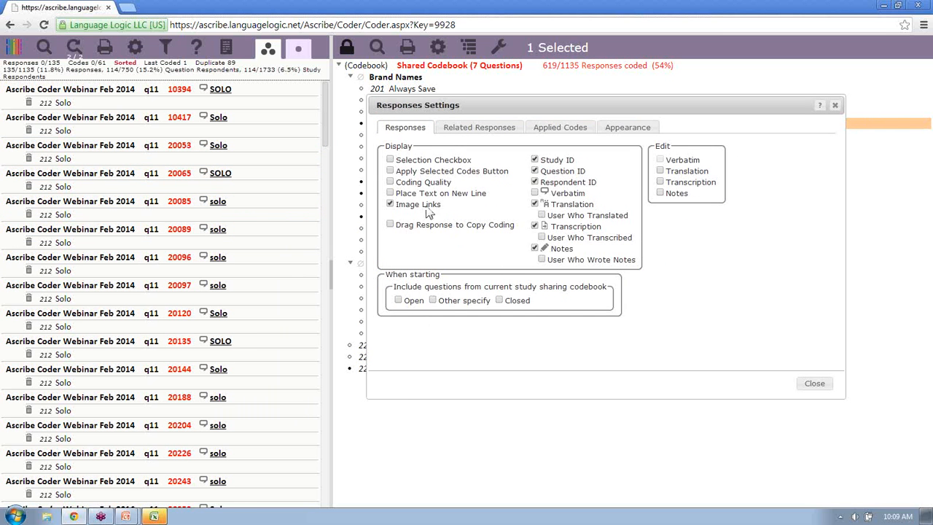
# - Turn on the Apply Selected Codes Button display, add Corelle and Kleenex to the Chinette code selection, and apply them from the fifth Solo response
pyautogui.click(390, 170)
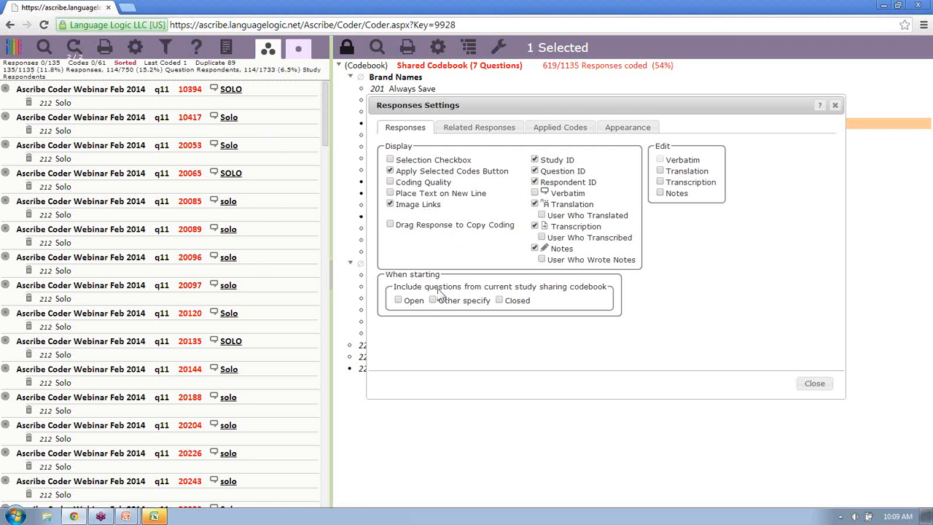
pyautogui.moveTo(502, 115); pyautogui.dragTo(476, 303)
pyautogui.keyDown('ctrl'); pyautogui.click(436, 139); pyautogui.keyUp('ctrl')
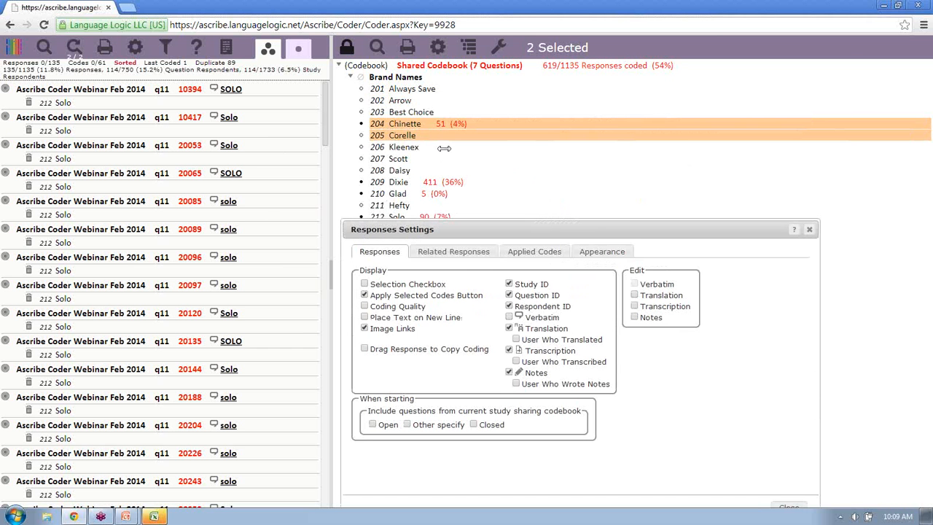
pyautogui.keyDown('ctrl'); pyautogui.click(437, 149); pyautogui.keyUp('ctrl')
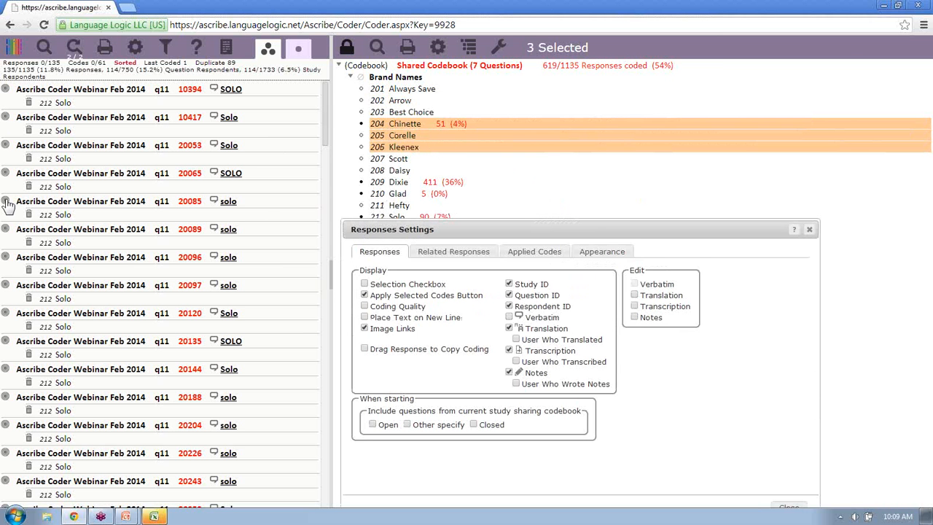
pyautogui.click(6, 202)
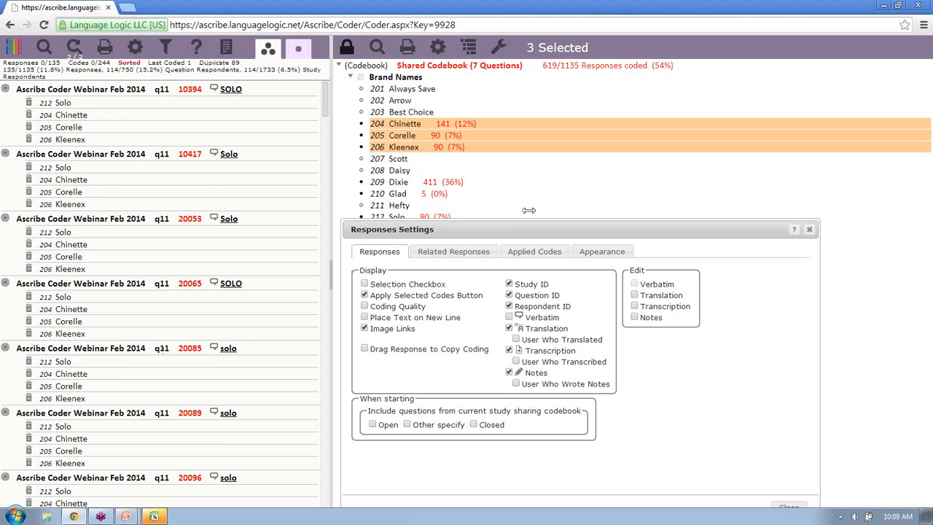
# - Replace the Apply Selected Codes Button display with Coding Quality and mark the first four Solo responses as quality reviewed
pyautogui.click(364, 295)
pyautogui.click(364, 307)
pyautogui.click(5, 89)
pyautogui.click(5, 154)
pyautogui.click(5, 219)
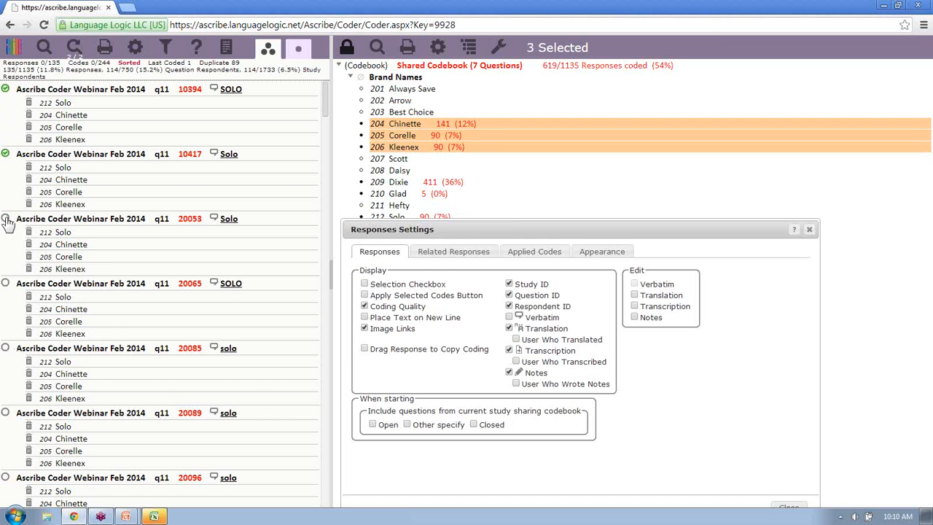
pyautogui.click(5, 283)
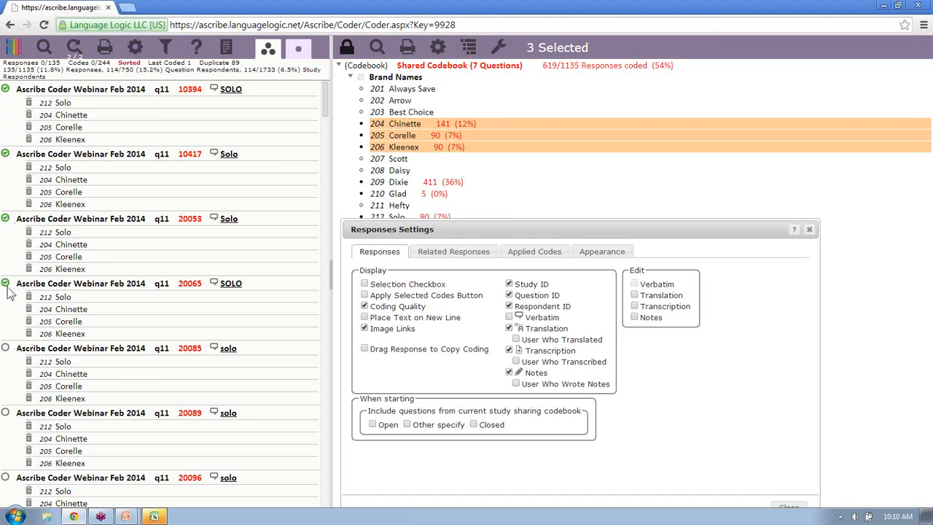
# - Set all responses to Quality reviewed at once and turn off the Coding Quality display
pyautogui.rightClick(100, 89)
pyautogui.moveTo(124, 99)
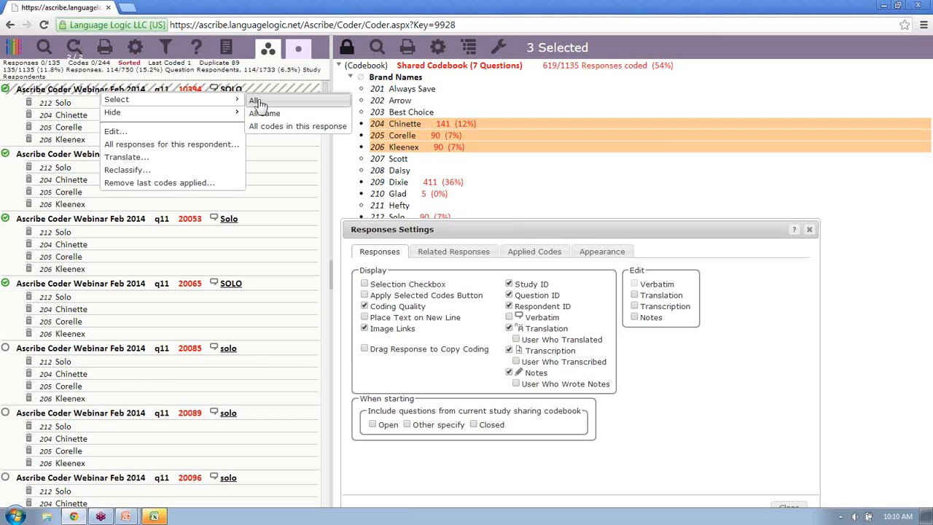
pyautogui.click(256, 100)
pyautogui.rightClick(173, 89)
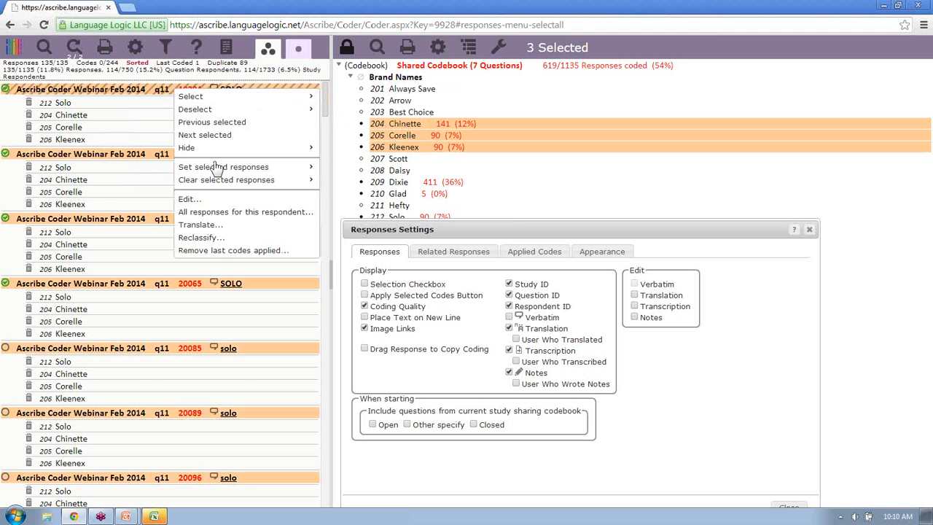
pyautogui.moveTo(225, 173)
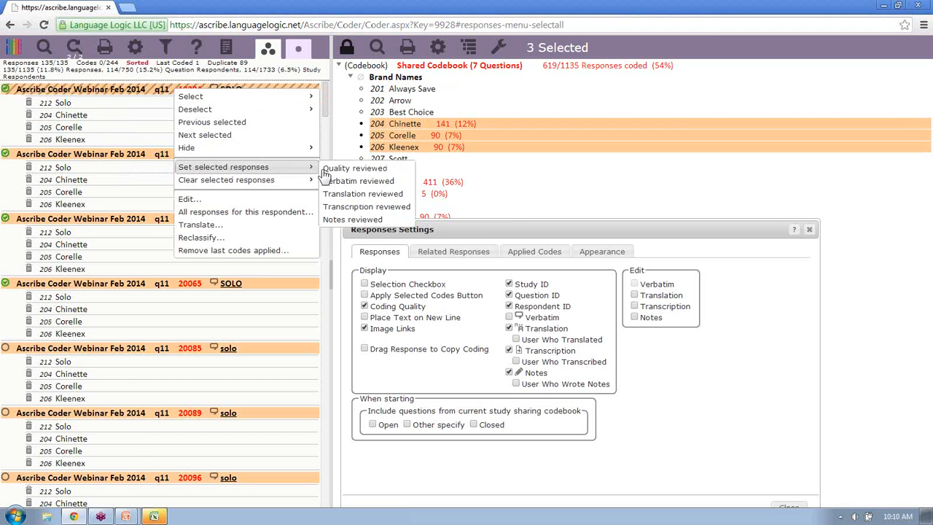
pyautogui.click(370, 169)
pyautogui.scroll(-10, 165, 293)
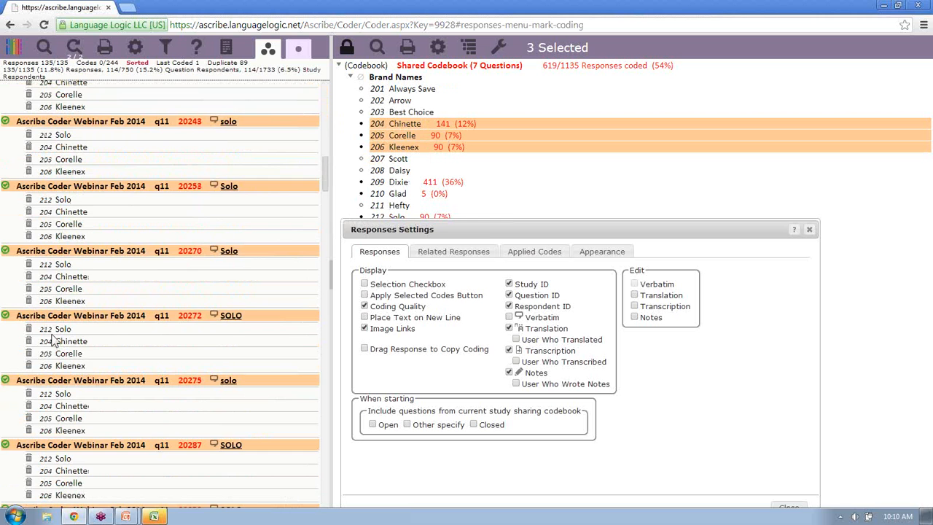
pyautogui.scroll(10, 73, 335)
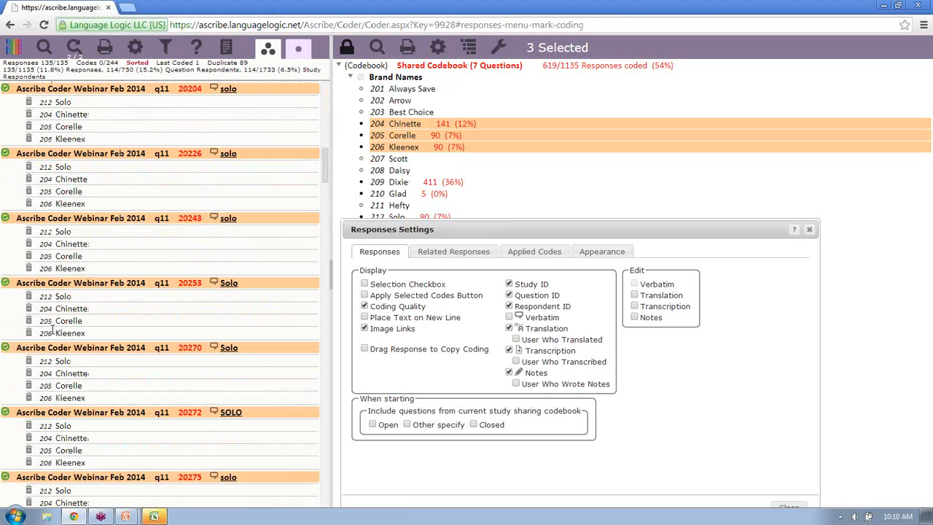
pyautogui.click(365, 306)
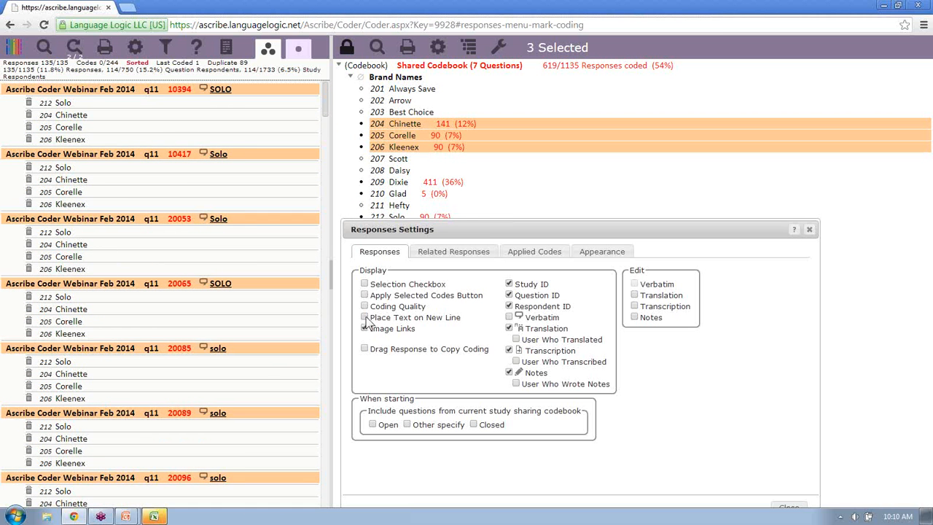
# - Turn on Place Text on New Line and give the second Solo response the translation "Translation" and the transcription "tra"
pyautogui.click(365, 318)
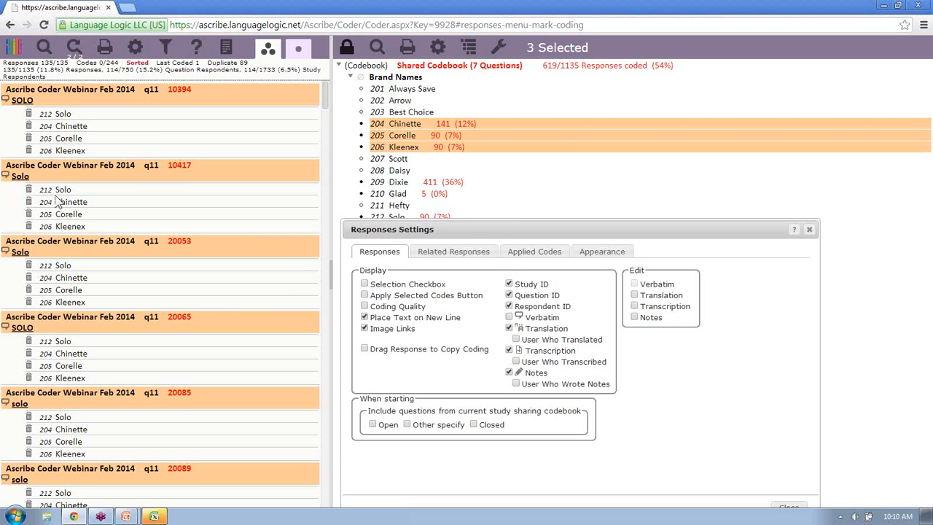
pyautogui.rightClick(91, 165)
pyautogui.click(136, 277)
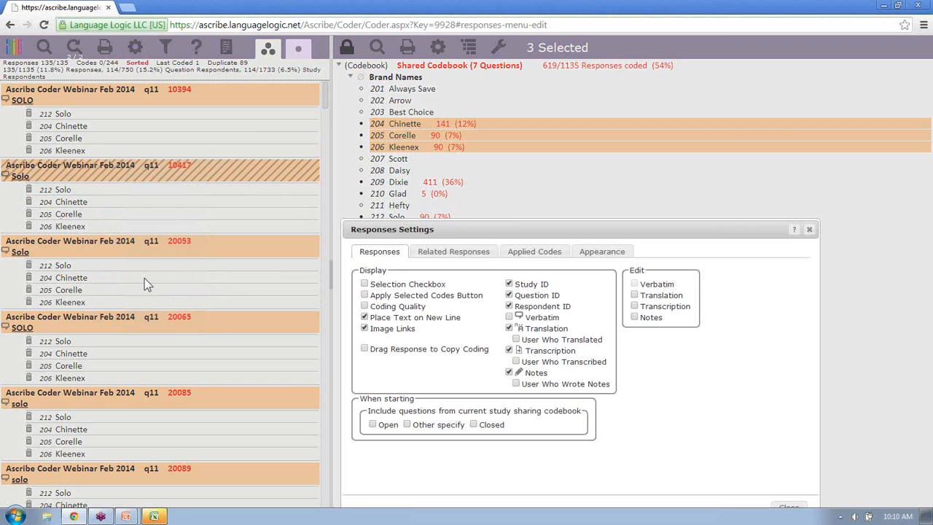
pyautogui.write('Trans')
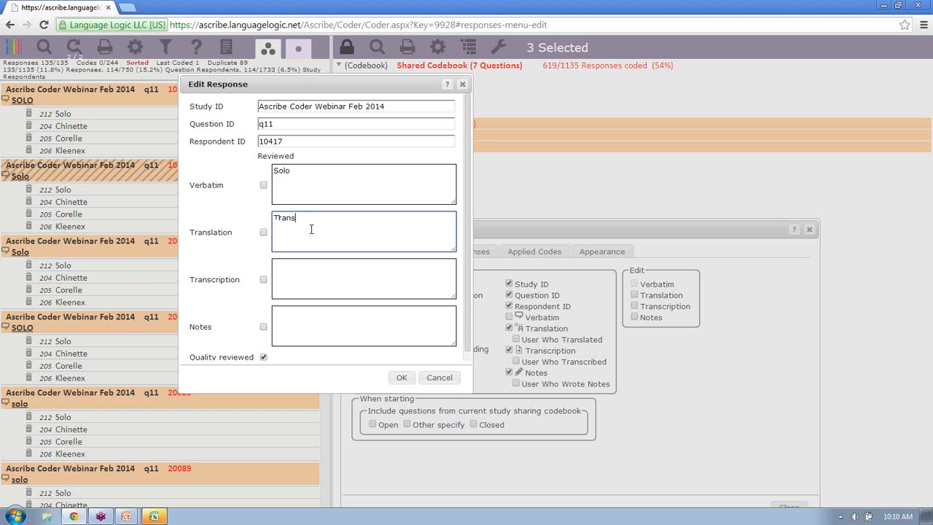
pyautogui.write('lation')
pyautogui.press('Tab')
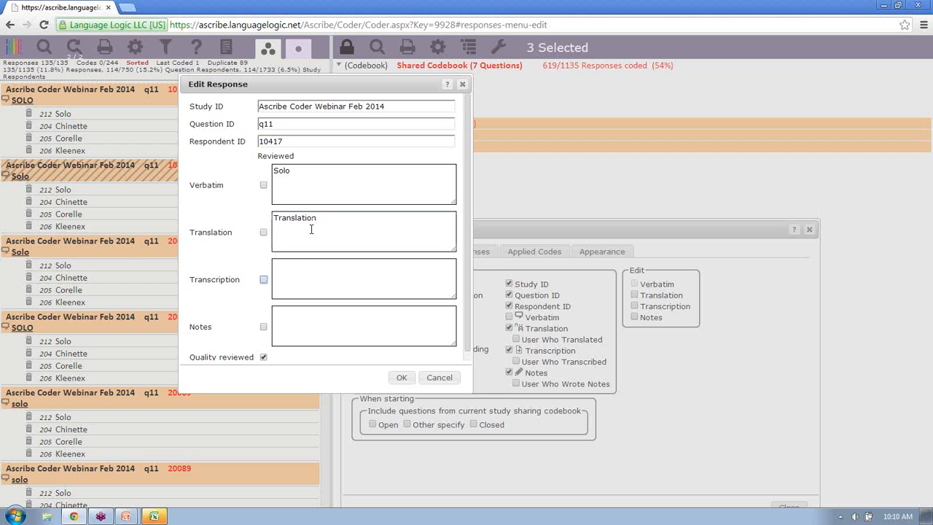
pyautogui.click(302, 269)
pyautogui.write('tra')
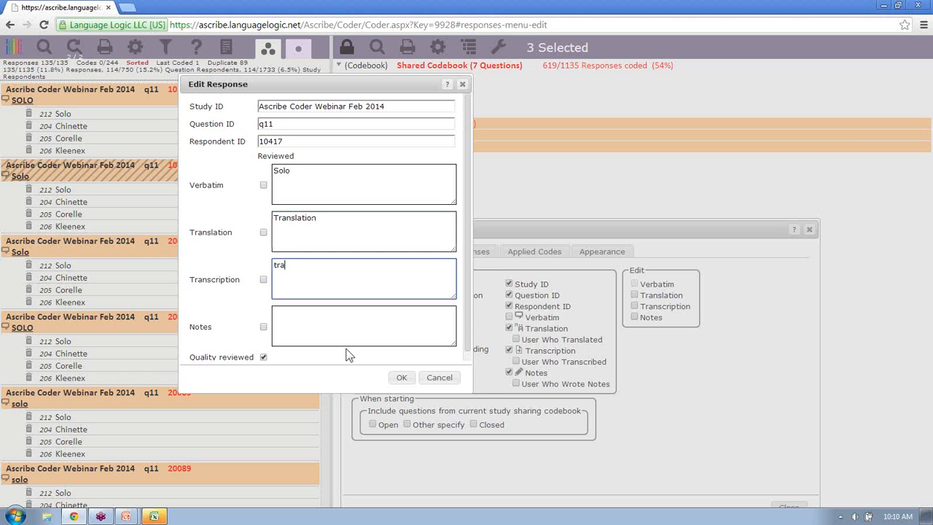
pyautogui.click(407, 379)
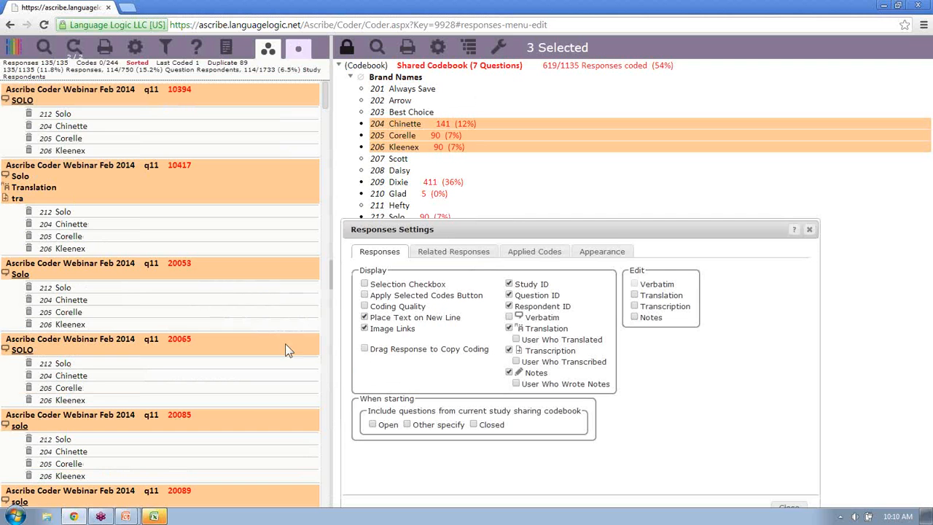
# - Turn off Place Text on New Line, include Open, Other specify and Closed shared-codebook questions when starting, and close the response settings
pyautogui.click(364, 318)
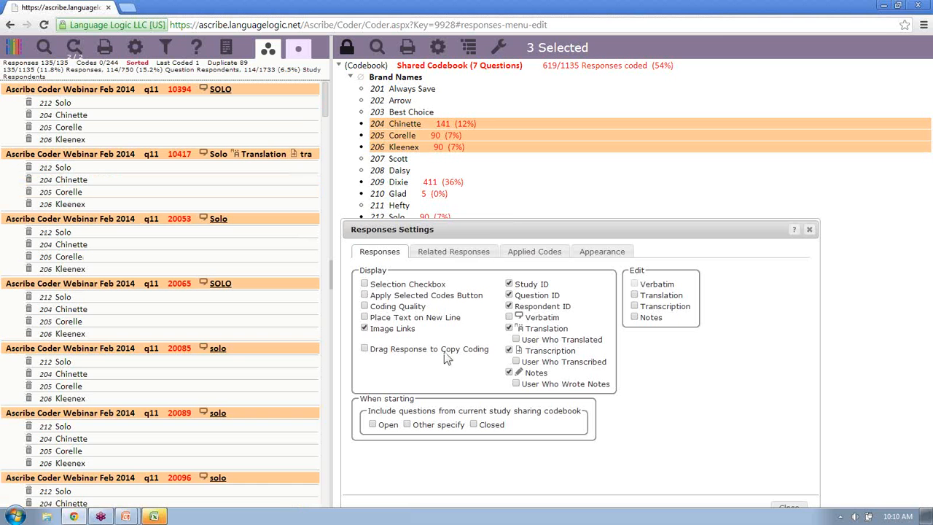
pyautogui.click(510, 283)
pyautogui.click(510, 283)
pyautogui.click(373, 425)
pyautogui.click(473, 425)
pyautogui.click(811, 232)
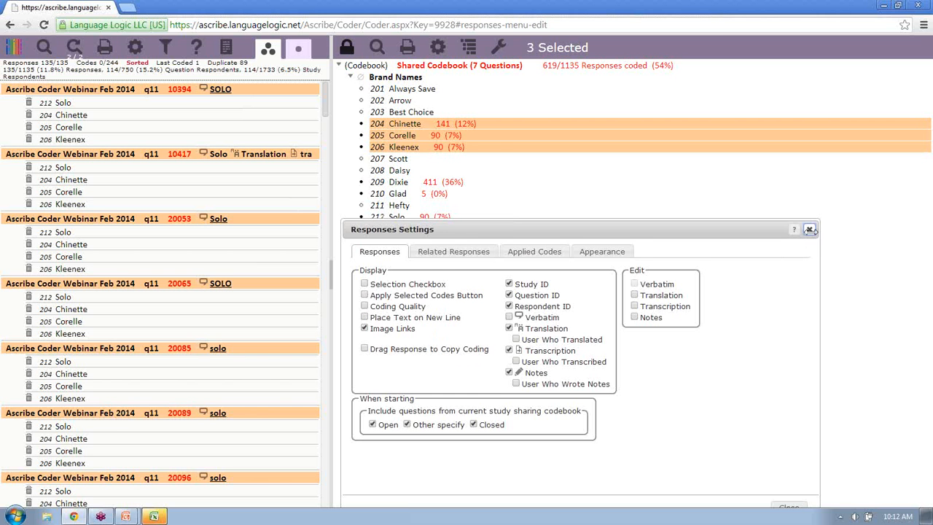